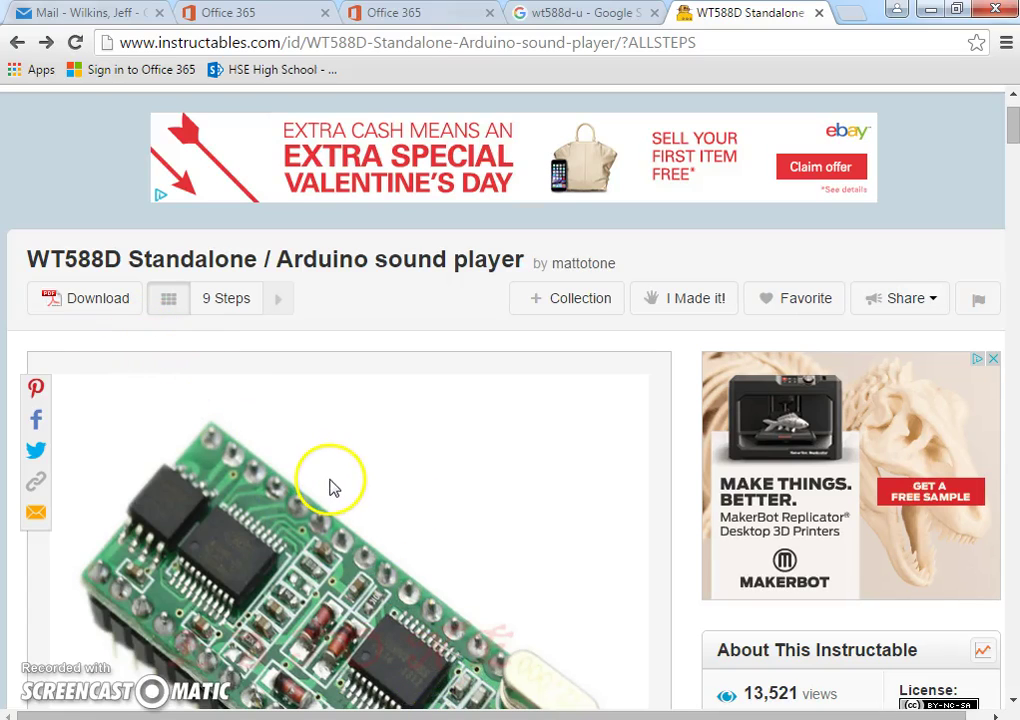
Step: Scroll the WT588D guide down to Step 1: Download Required Software and open the Start menu
{"action": "scroll", "coordinate": [451, 547], "scroll_direction": "down", "scroll_amount": 2}
{"action": "scroll", "coordinate": [453, 549], "scroll_direction": "down", "scroll_amount": 1}
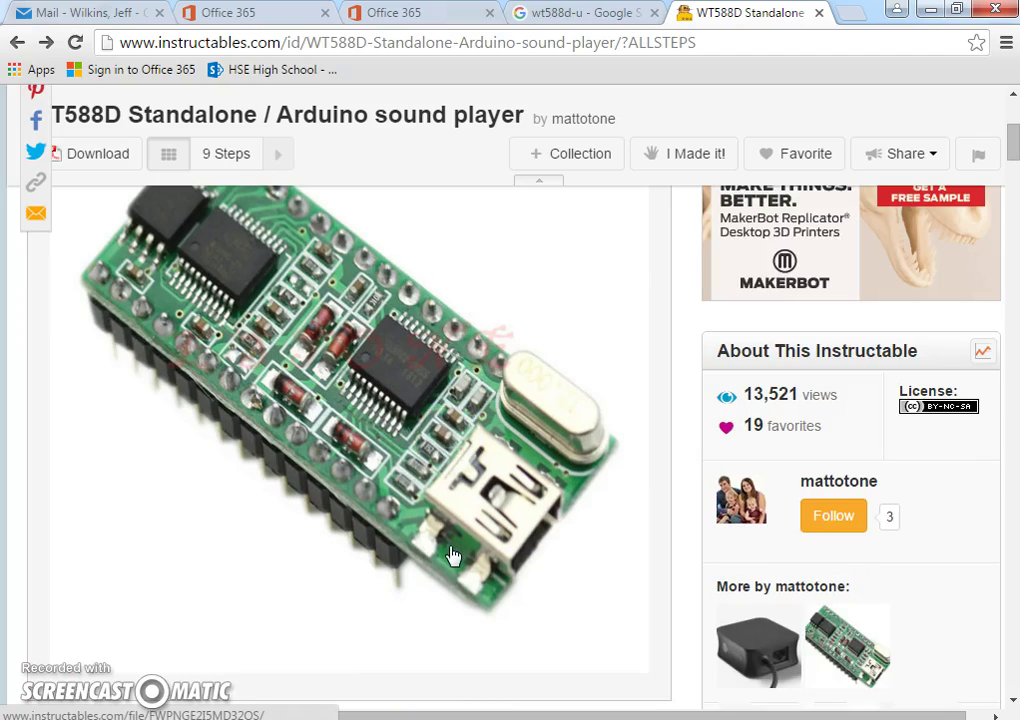
{"action": "scroll", "coordinate": [451, 555], "scroll_direction": "up", "scroll_amount": 1}
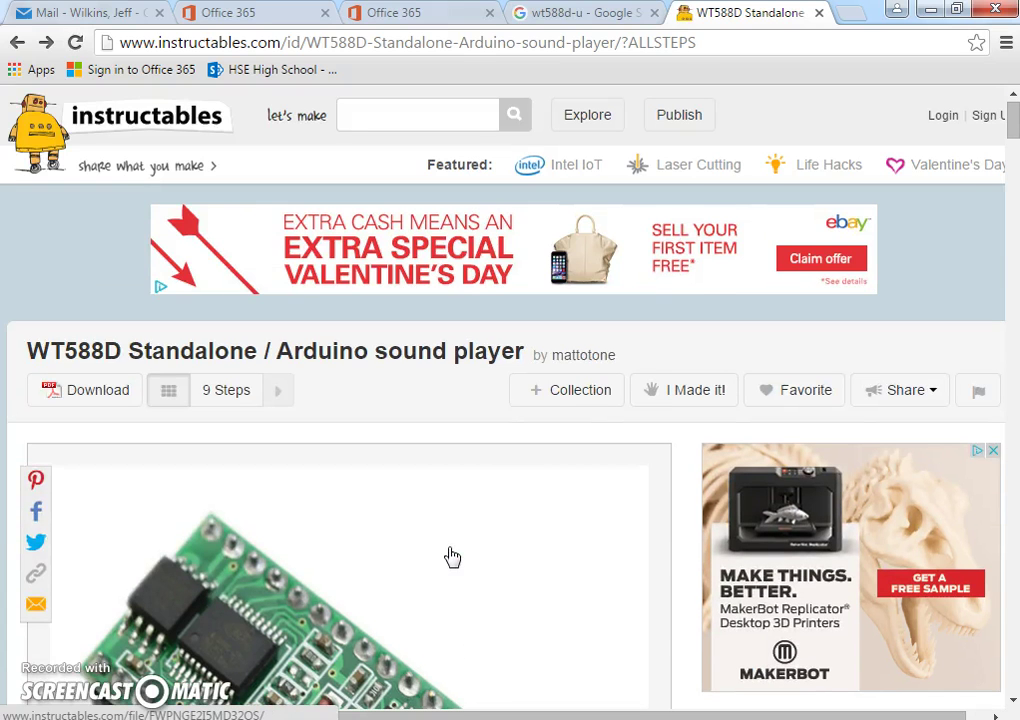
{"action": "scroll", "coordinate": [452, 557], "scroll_direction": "down", "scroll_amount": 2}
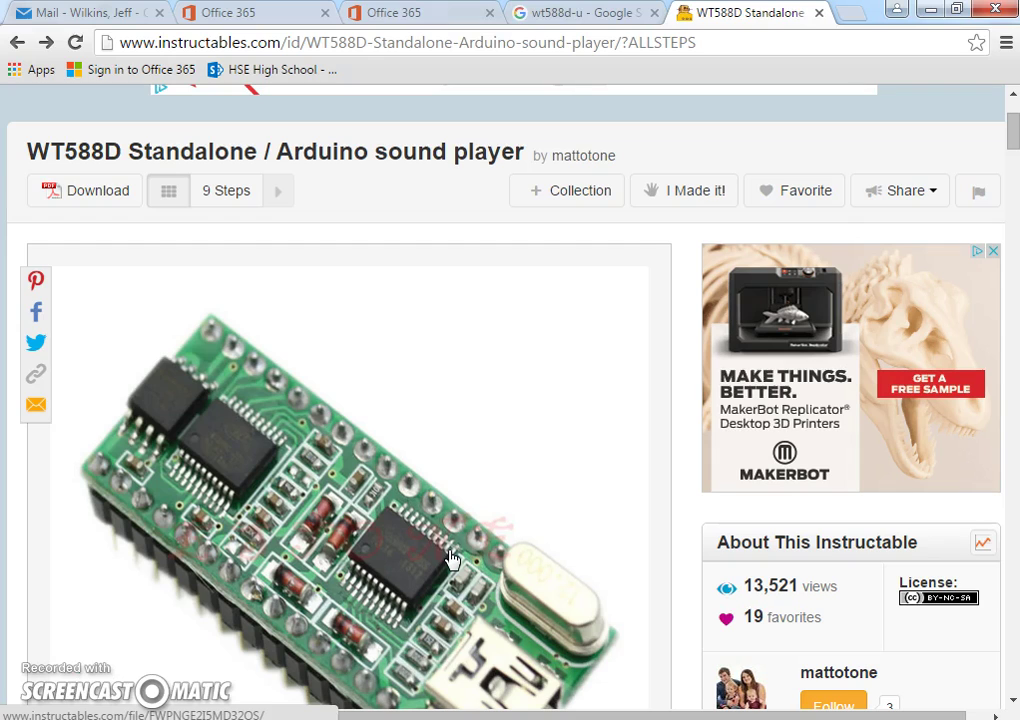
{"action": "scroll", "coordinate": [452, 558], "scroll_direction": "down", "scroll_amount": 3}
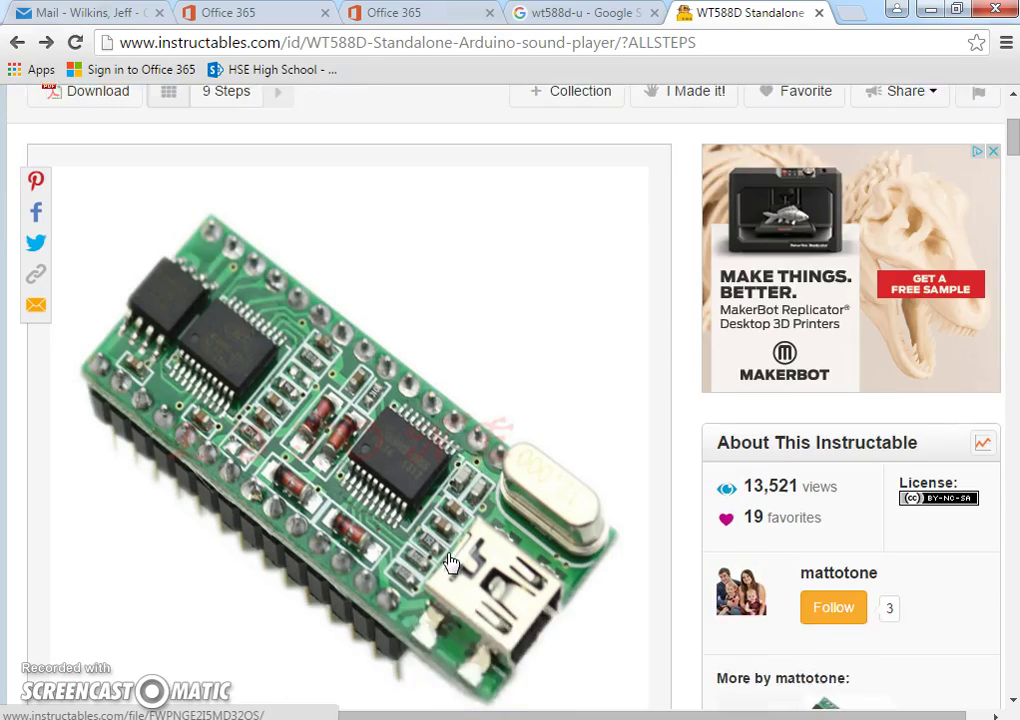
{"action": "scroll", "coordinate": [450, 565], "scroll_direction": "up", "scroll_amount": 2}
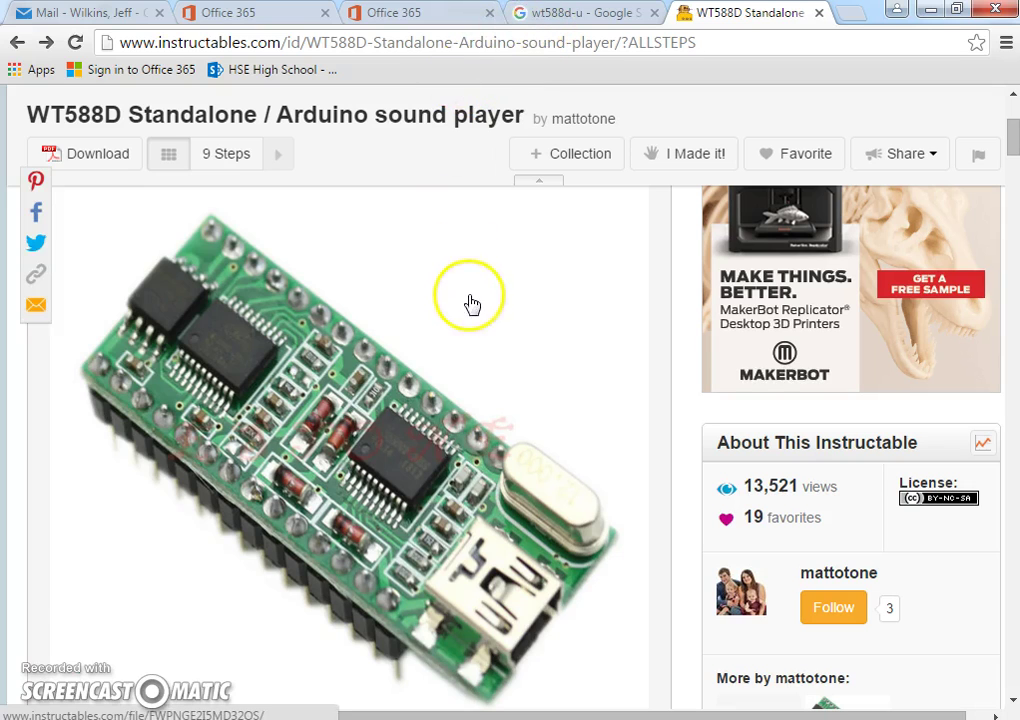
{"action": "scroll", "coordinate": [467, 310], "scroll_direction": "down", "scroll_amount": 5}
{"action": "scroll", "coordinate": [460, 318], "scroll_direction": "down", "scroll_amount": 7}
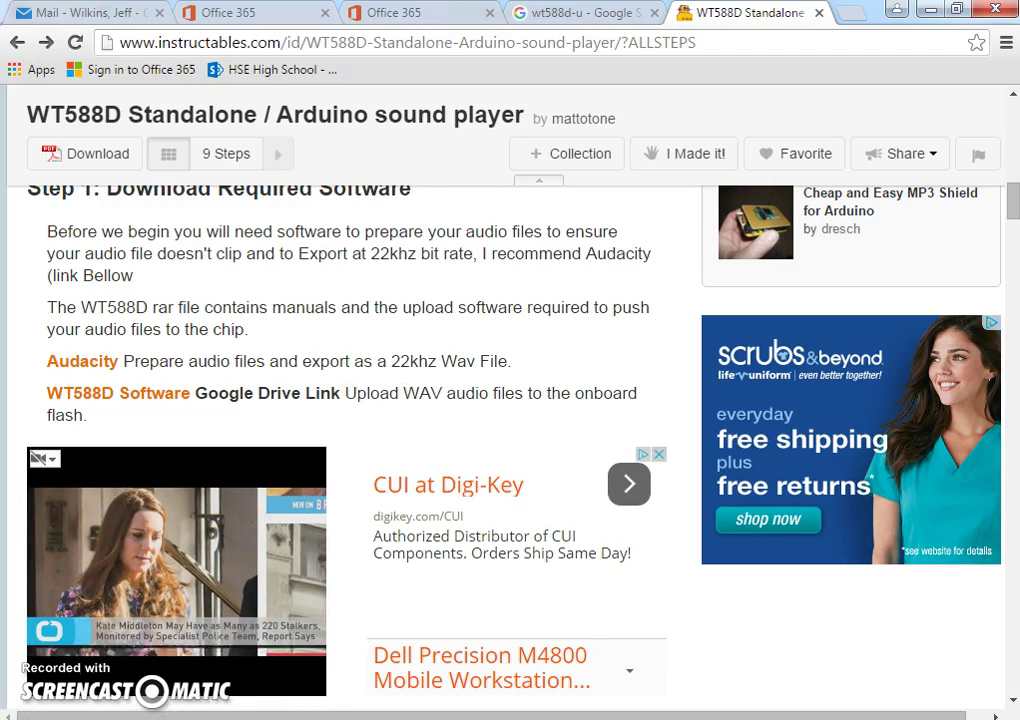
{"action": "key", "text": "super"}
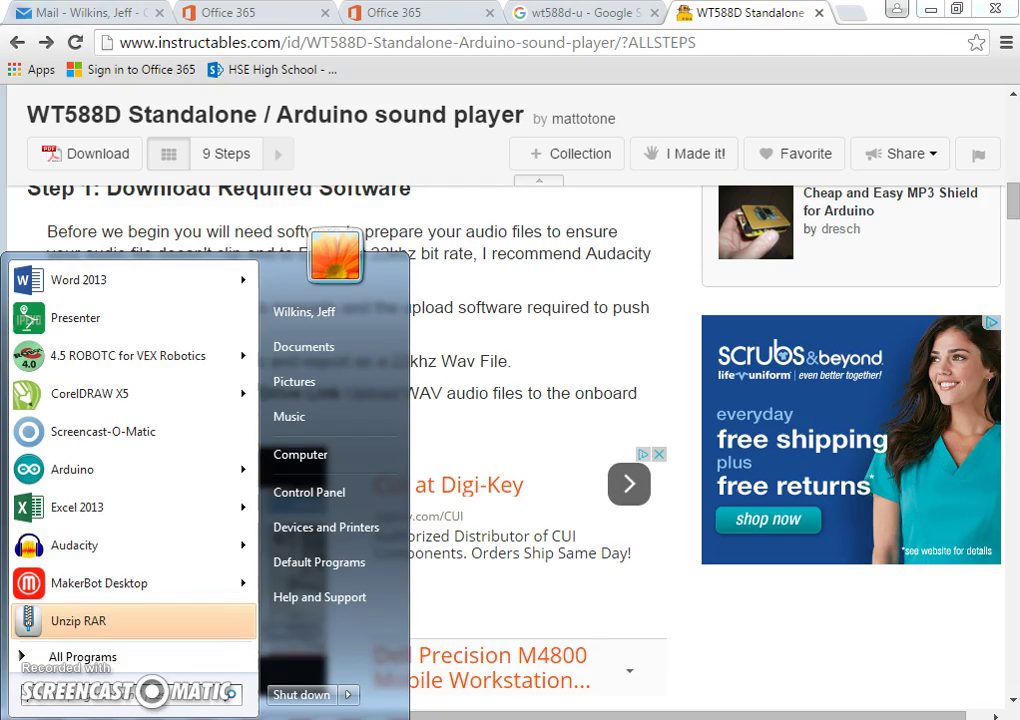
Step: Bring the open WT588D Software Explorer window to the front from the taskbar
{"action": "left_click", "coordinate": [108, 632]}
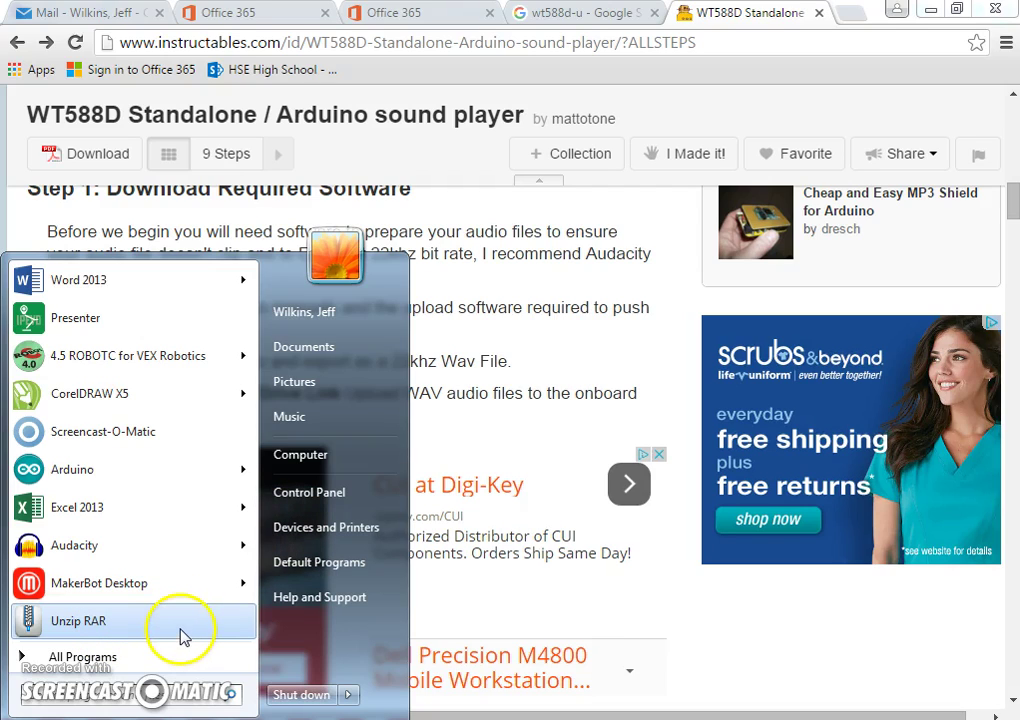
{"action": "left_click", "coordinate": [238, 718]}
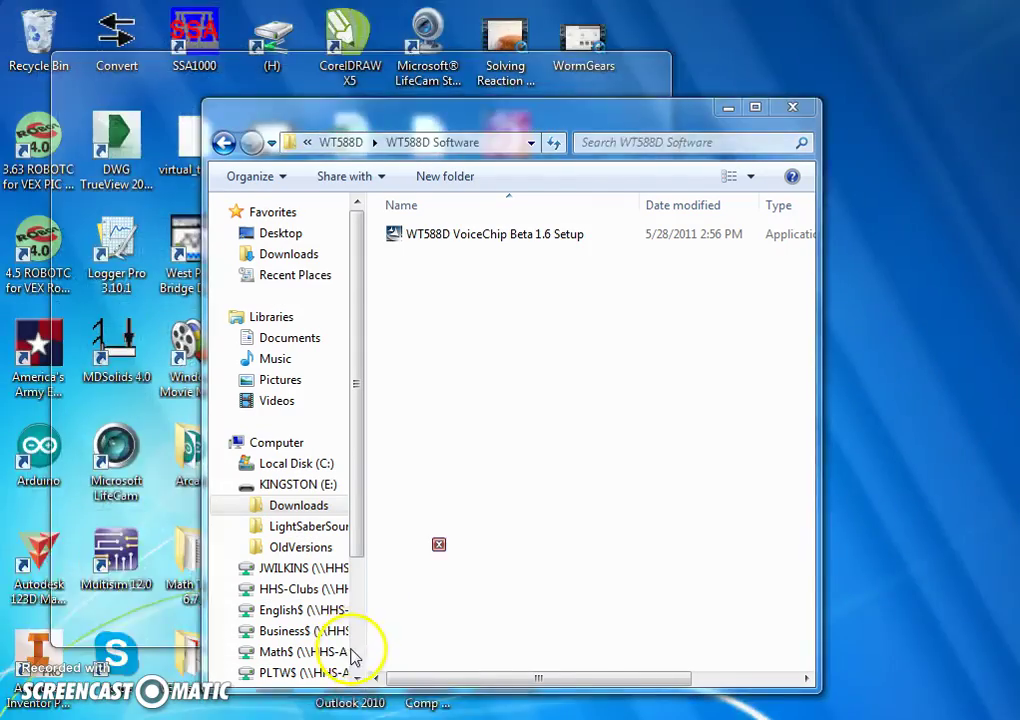
{"action": "left_click", "coordinate": [353, 661]}
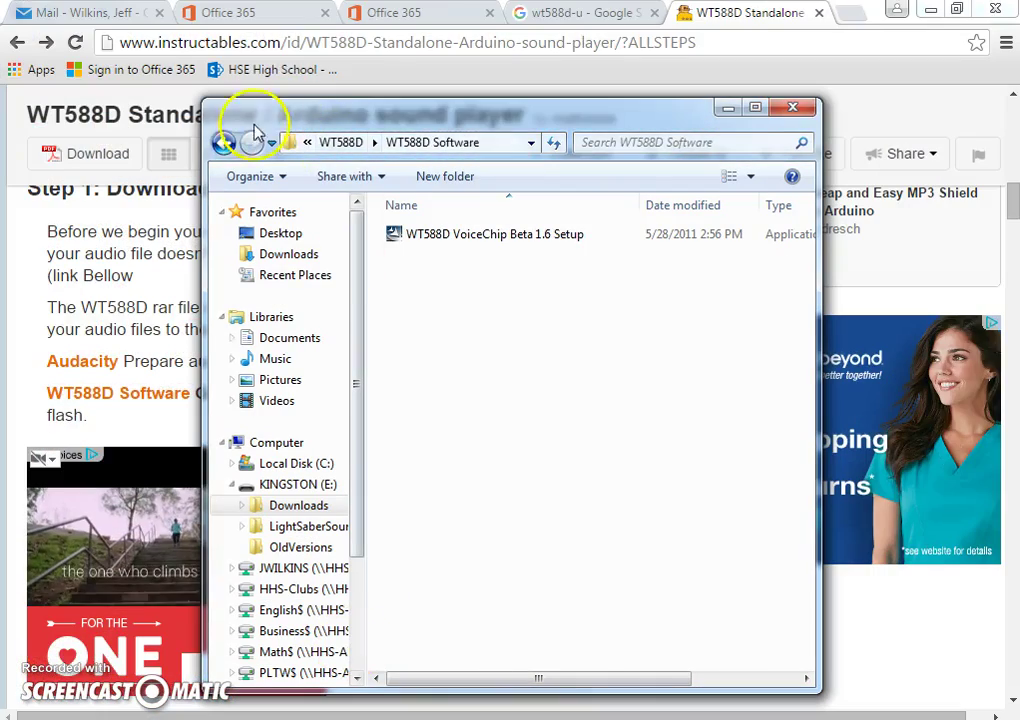
Step: Go back to Downloads and open WT588D (2) > WT588D > WT588D Software
{"action": "left_click", "coordinate": [224, 144]}
{"action": "left_click", "coordinate": [226, 146]}
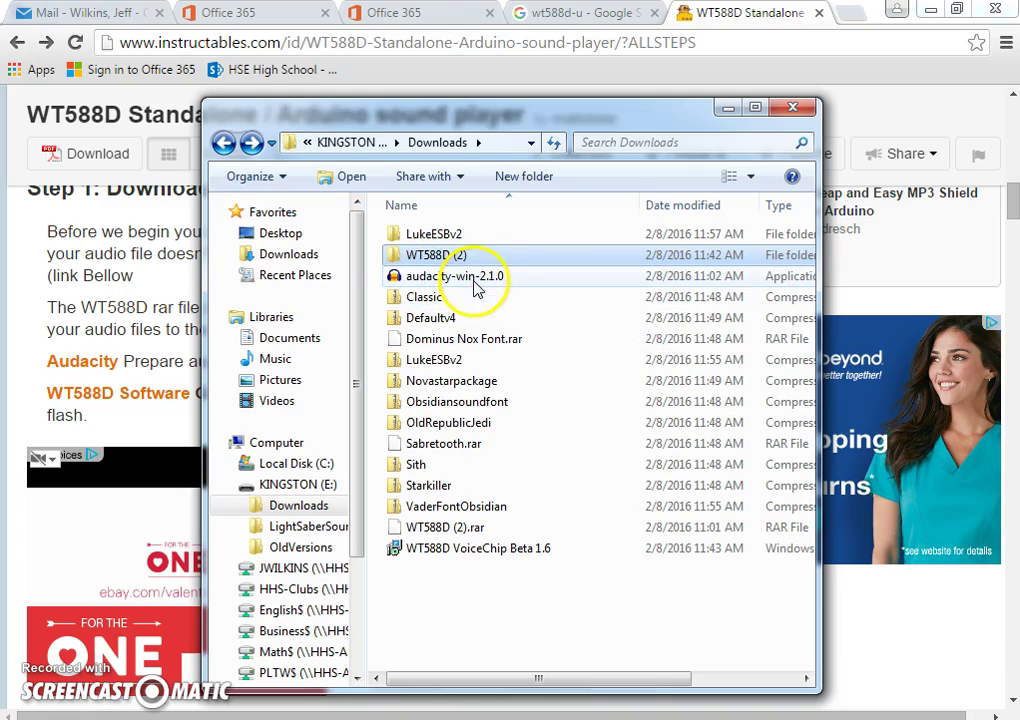
{"action": "double_click", "coordinate": [424, 256]}
{"action": "double_click", "coordinate": [424, 238]}
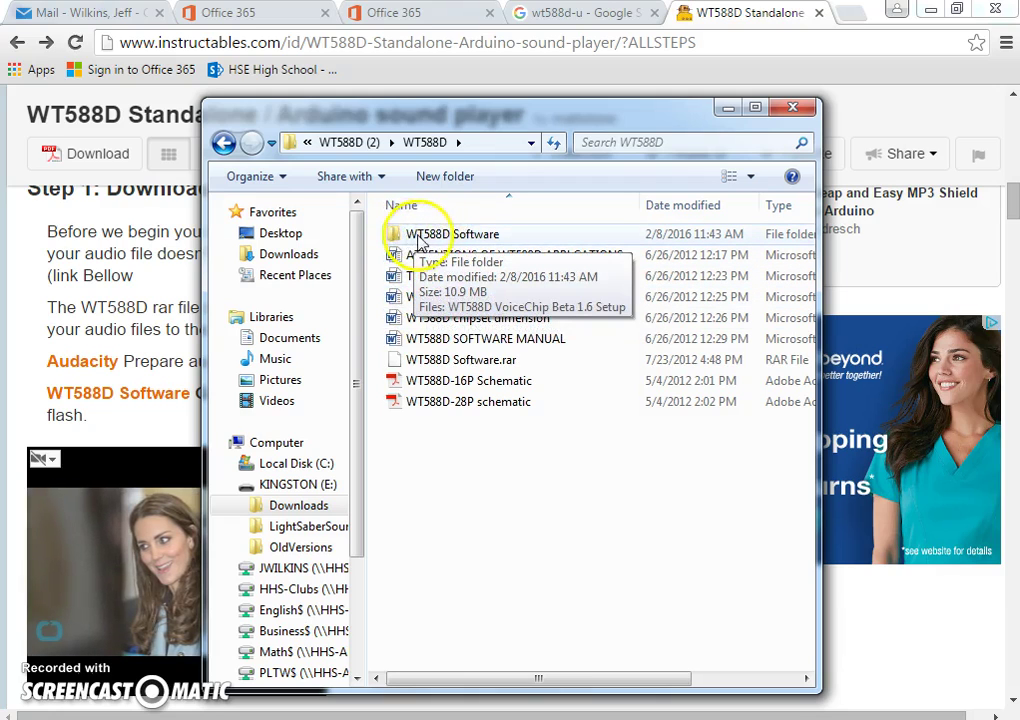
{"action": "double_click", "coordinate": [426, 238]}
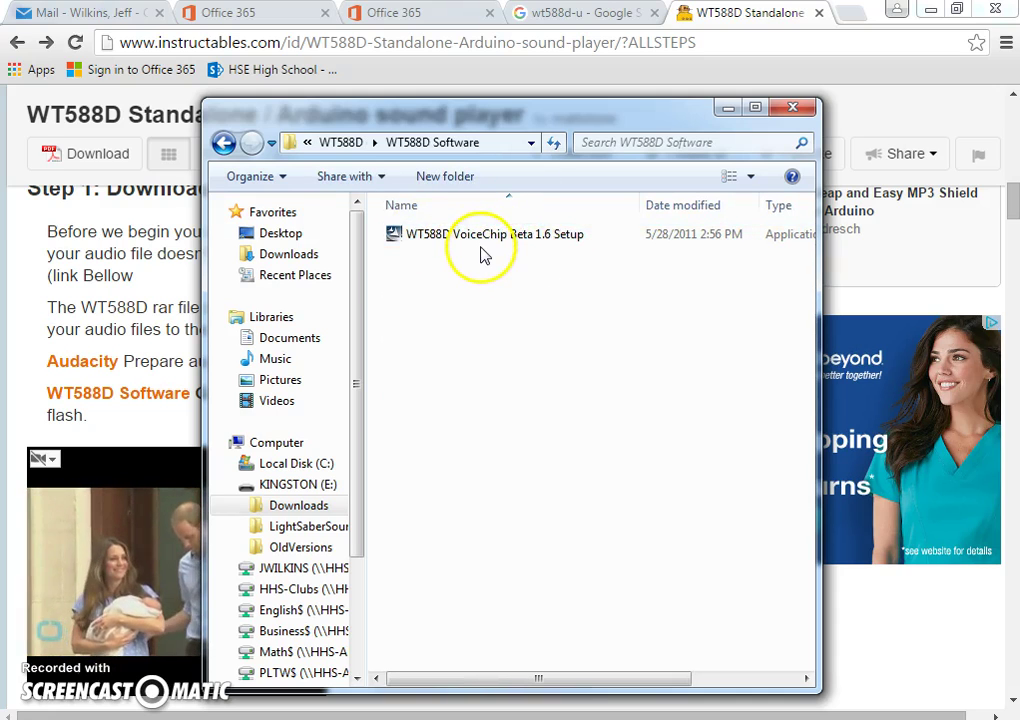
Step: Find waytronic > wt588d voicechip beta 1.6 under All Programs, then dismiss the Start menu
{"action": "key", "text": "super"}
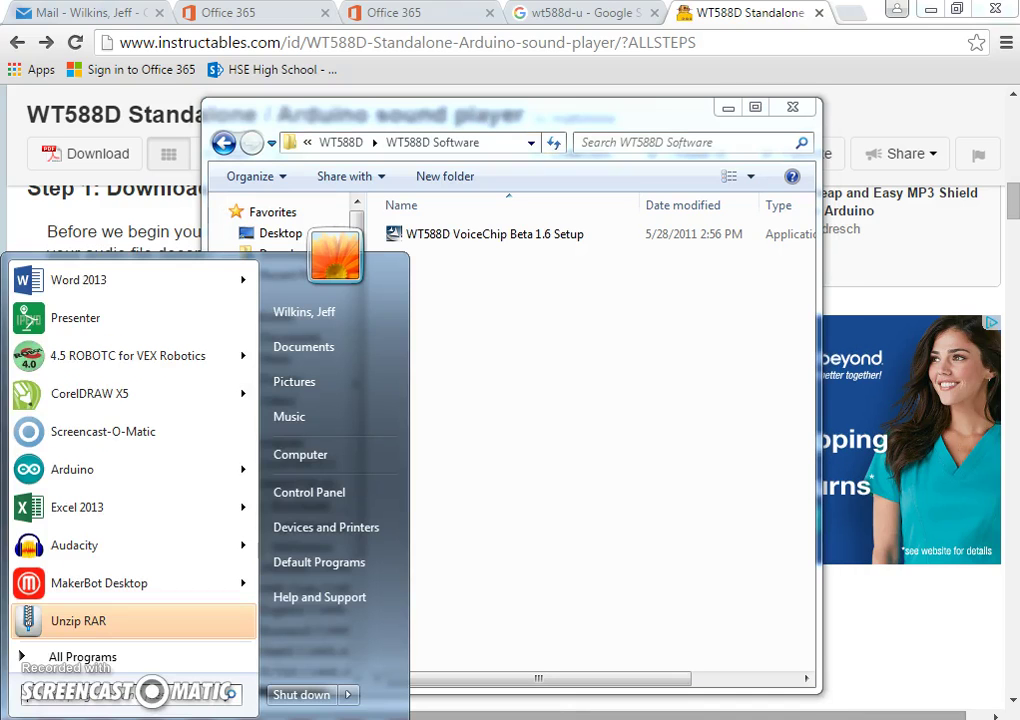
{"action": "left_click", "coordinate": [87, 658]}
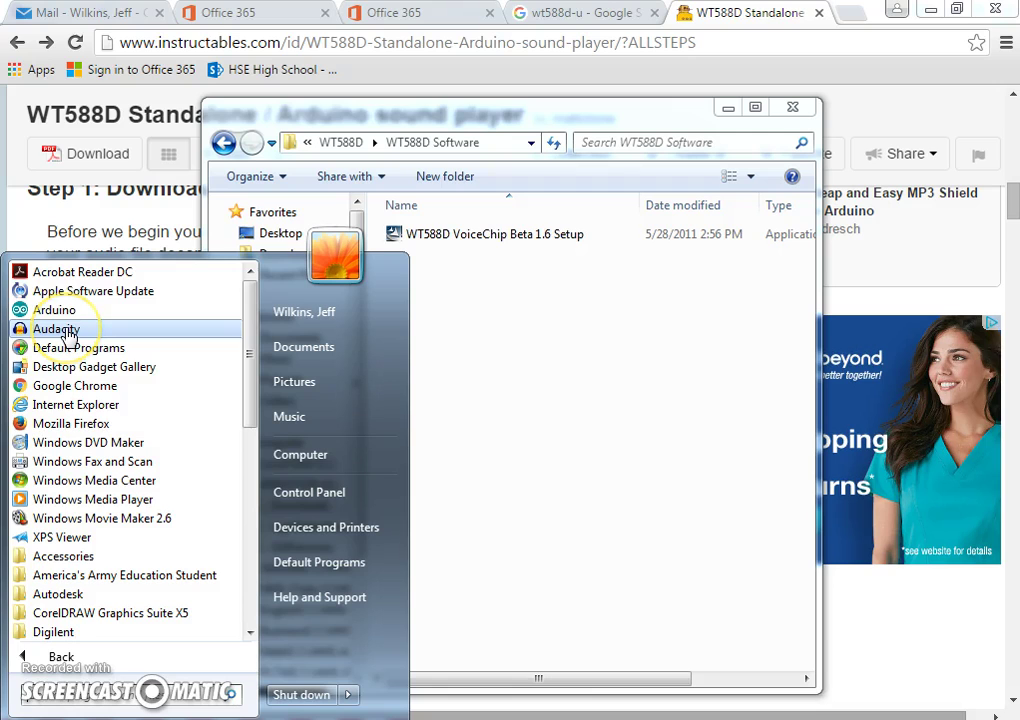
{"action": "scroll", "coordinate": [67, 333], "scroll_direction": "down", "scroll_amount": 9}
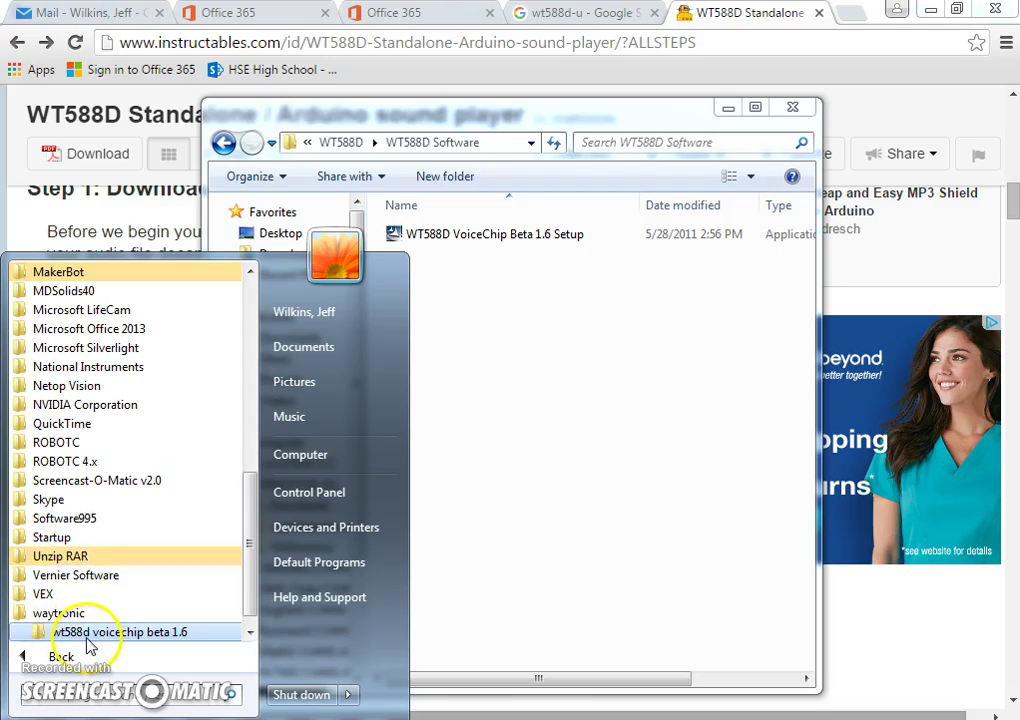
{"action": "scroll", "coordinate": [86, 634], "scroll_direction": "down", "scroll_amount": 1}
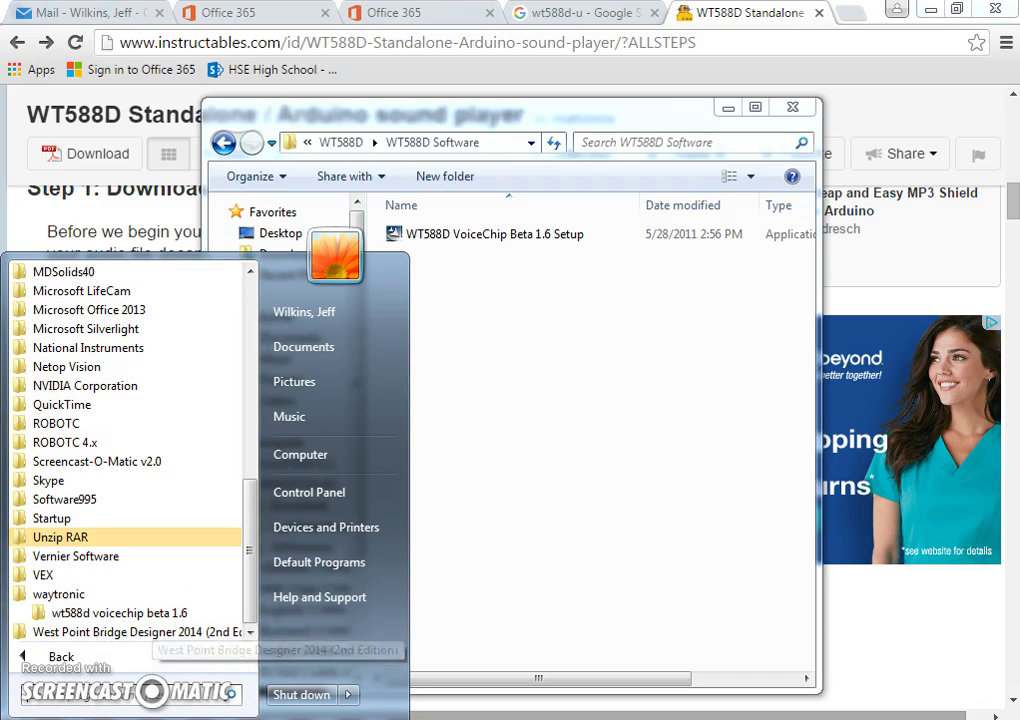
{"action": "left_click", "coordinate": [398, 629]}
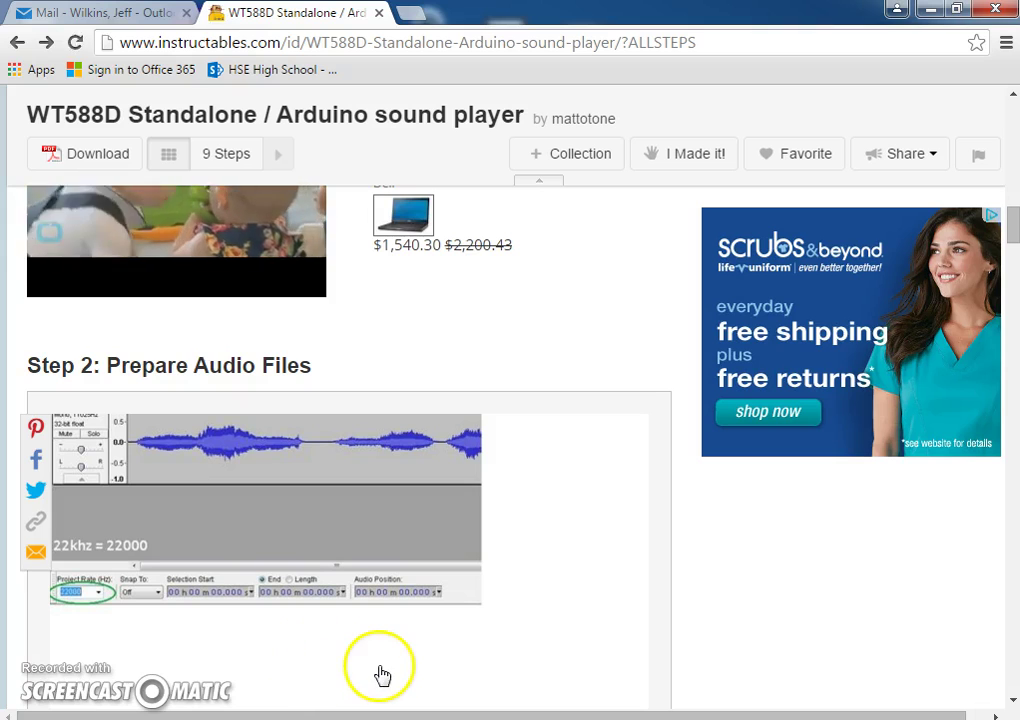
Step: Launch Audacity from the Start menu
{"action": "key", "text": "super"}
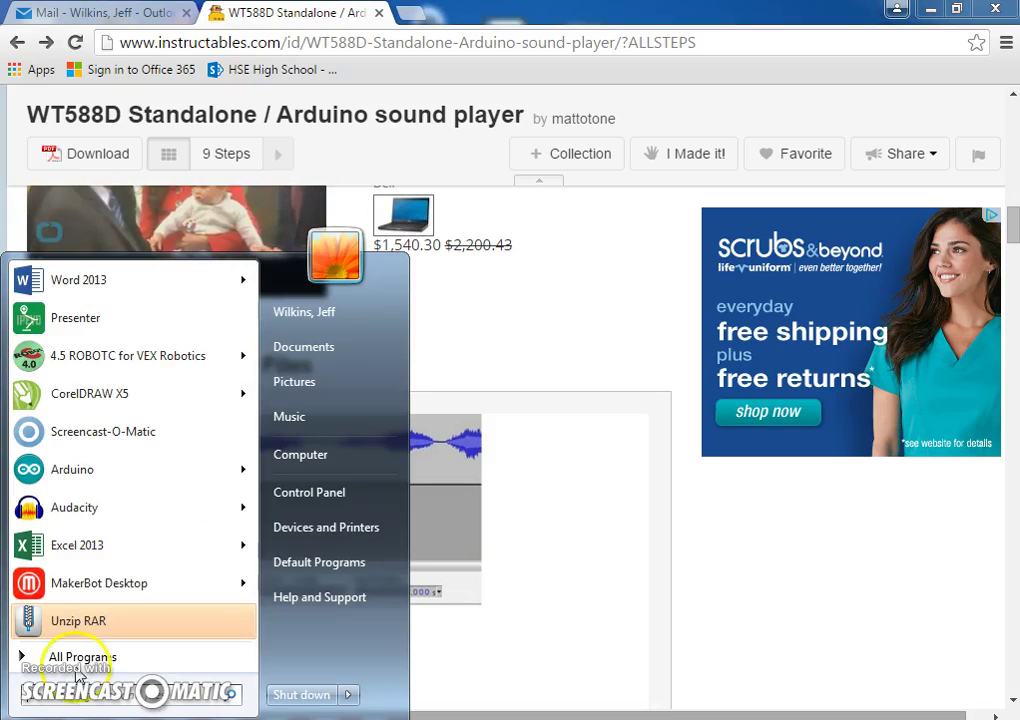
{"action": "left_click", "coordinate": [108, 512]}
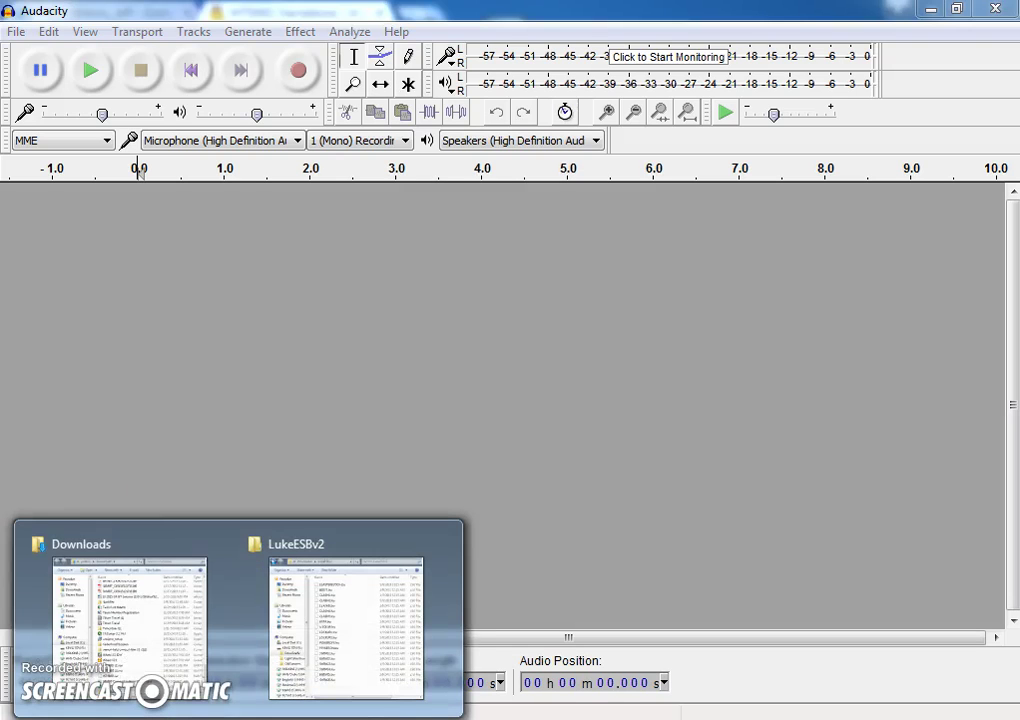
{"action": "left_click", "coordinate": [180, 650]}
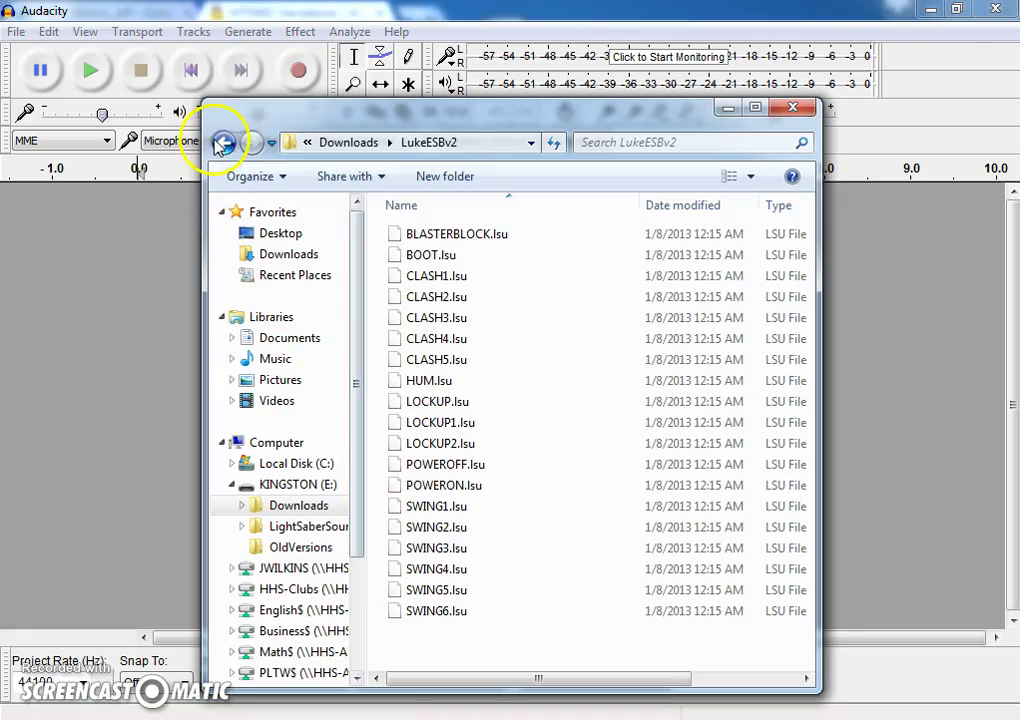
{"action": "left_click", "coordinate": [223, 144]}
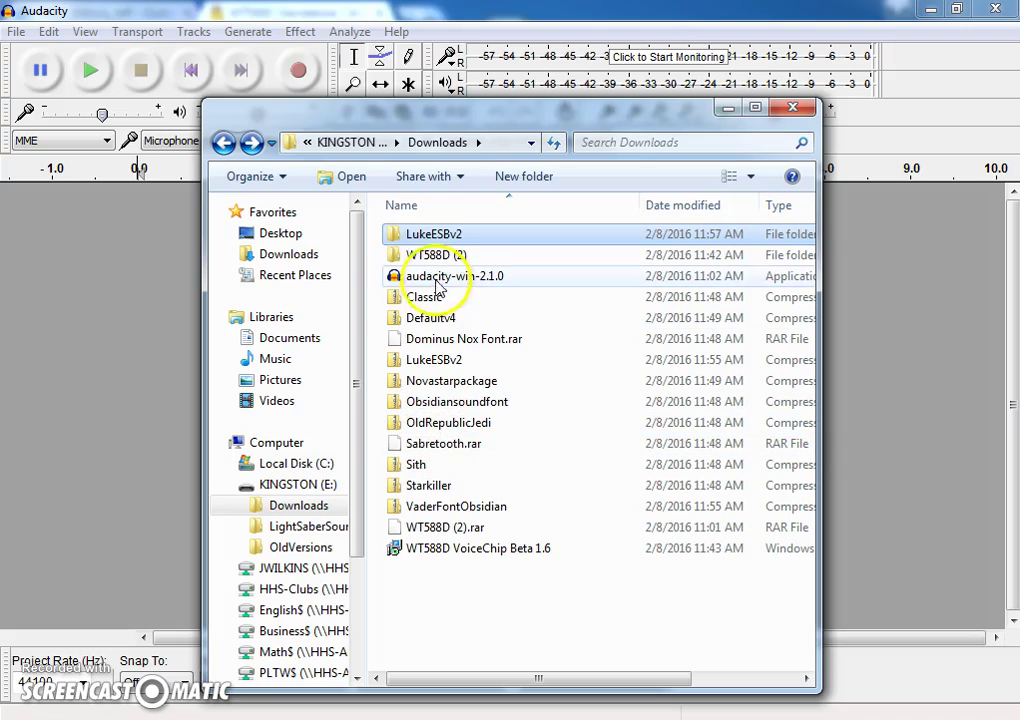
{"action": "right_click", "coordinate": [434, 367]}
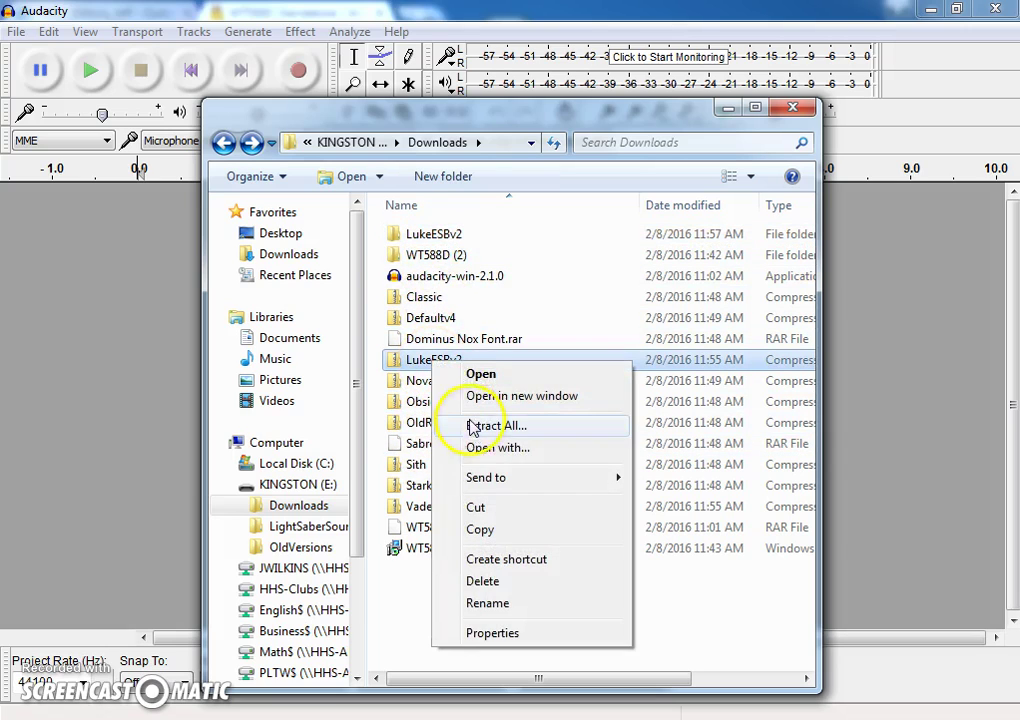
{"action": "left_click", "coordinate": [415, 426]}
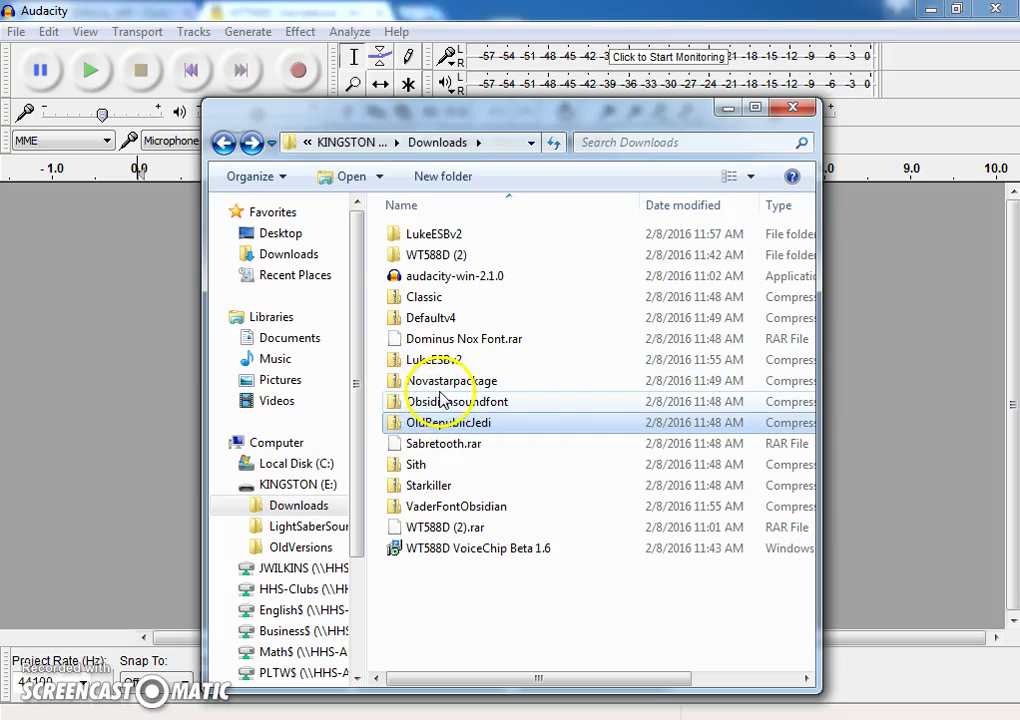
{"action": "left_click", "coordinate": [472, 450]}
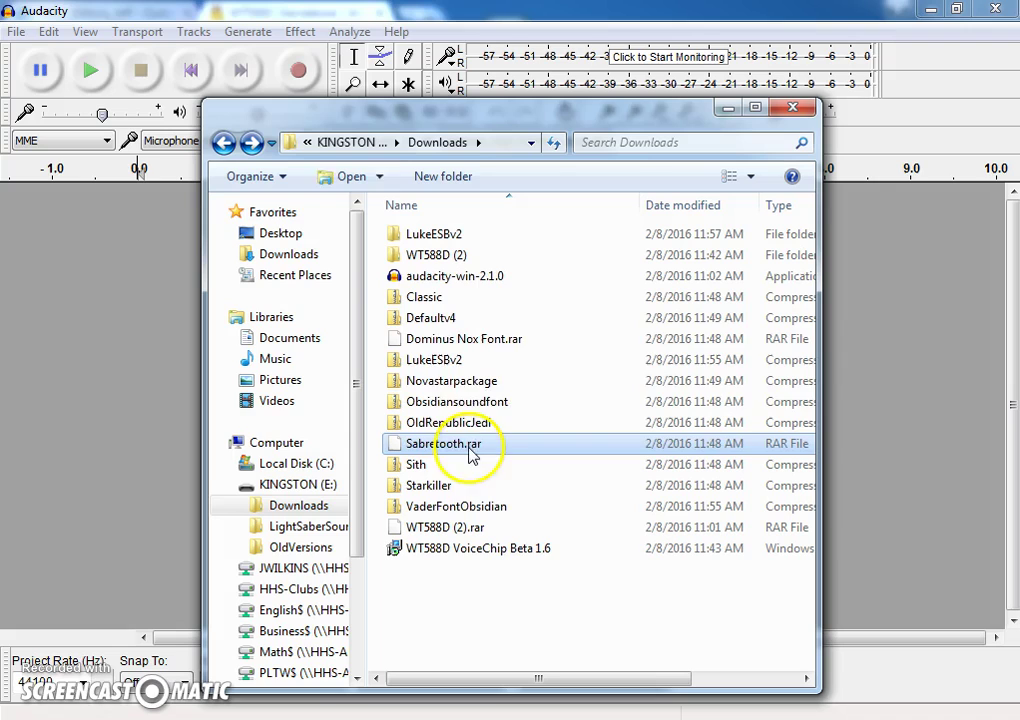
{"action": "left_click", "coordinate": [464, 342]}
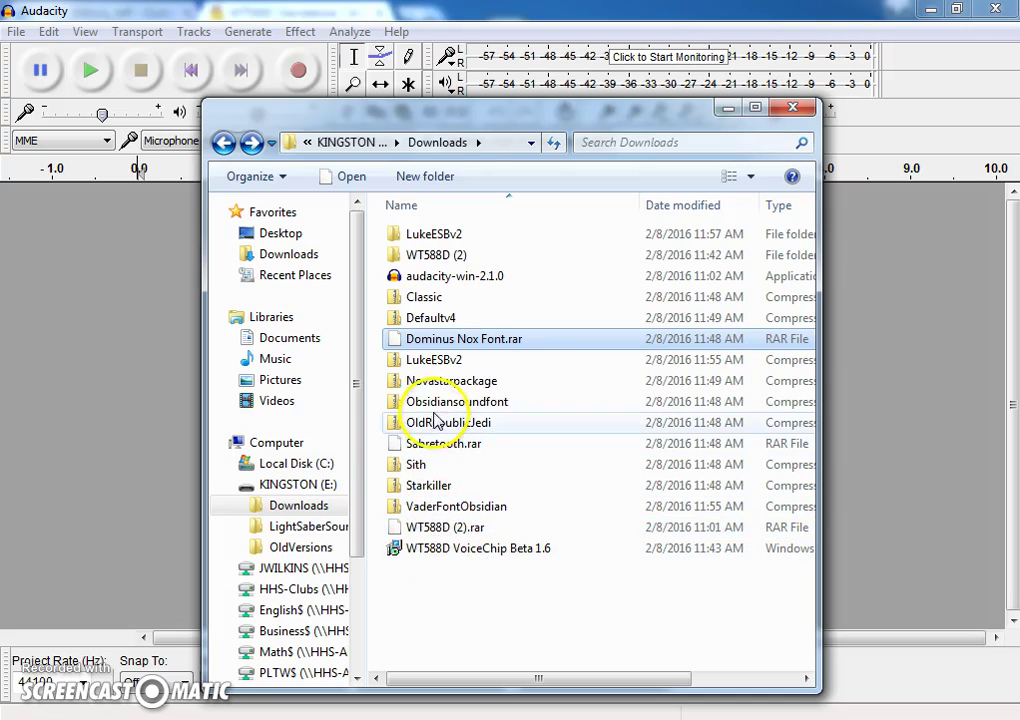
{"action": "double_click", "coordinate": [437, 240]}
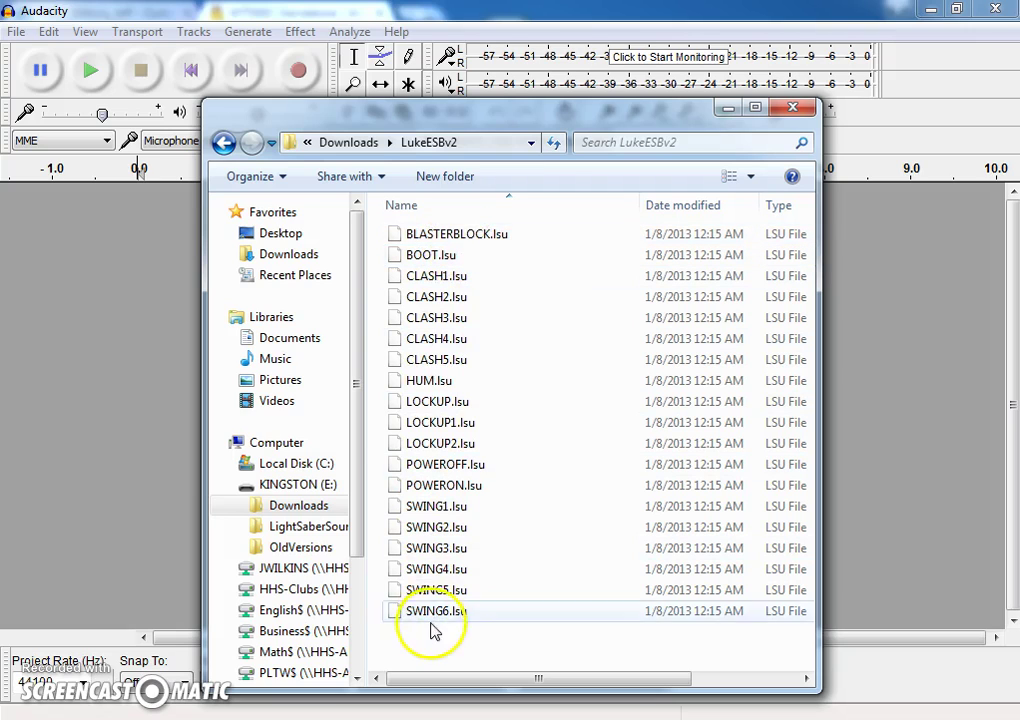
{"action": "left_click", "coordinate": [458, 608]}
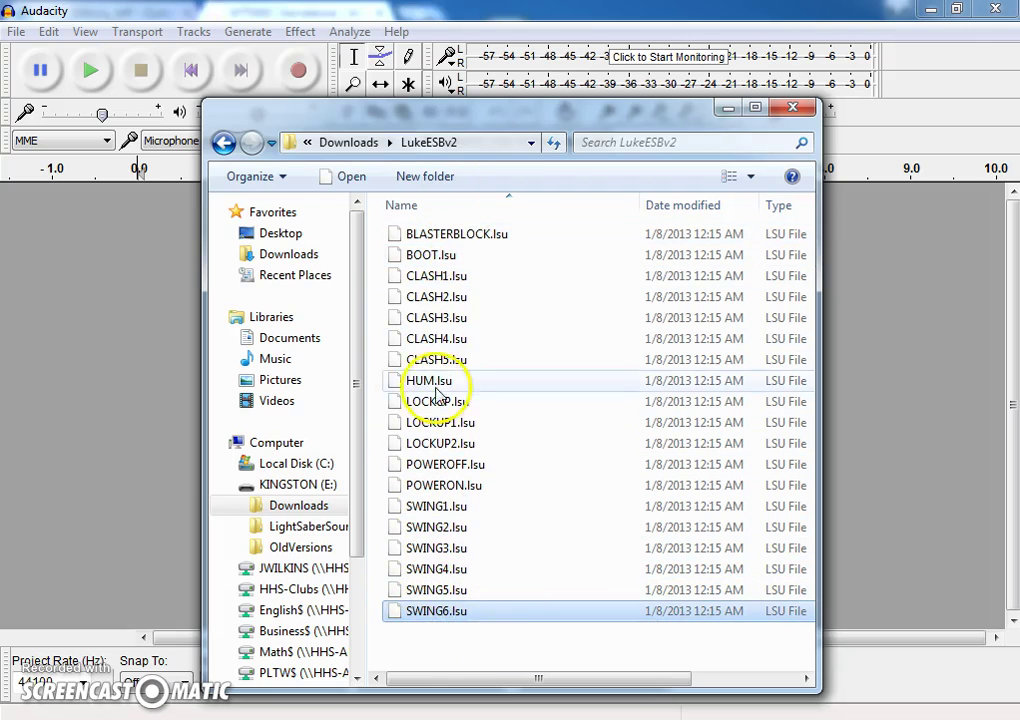
{"action": "left_click", "coordinate": [445, 386]}
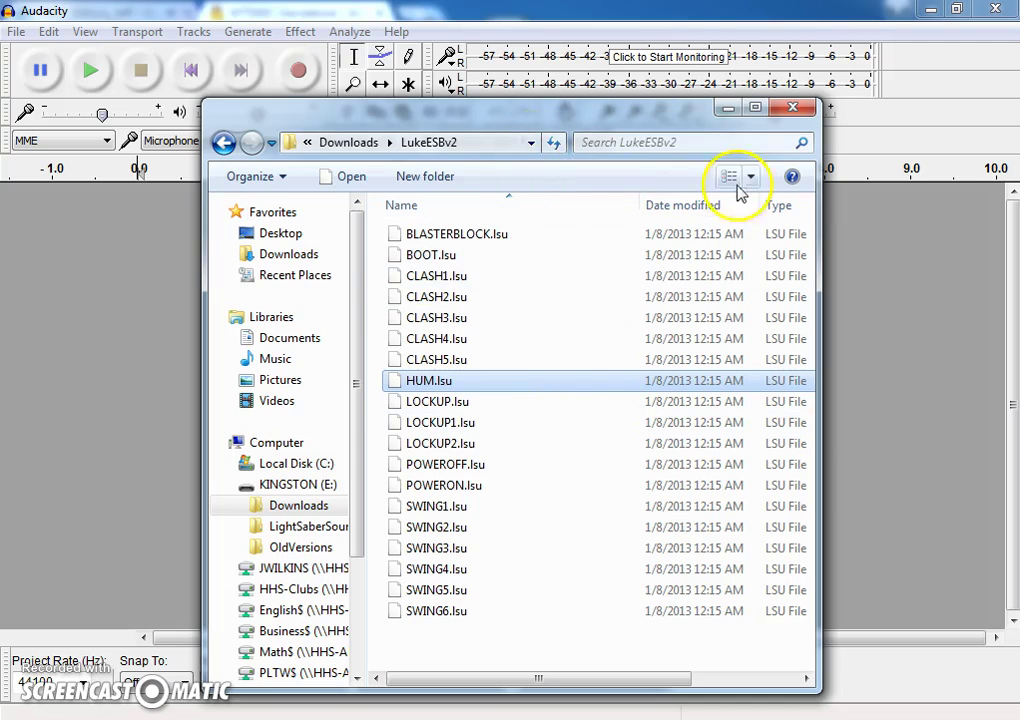
{"action": "left_click", "coordinate": [731, 108]}
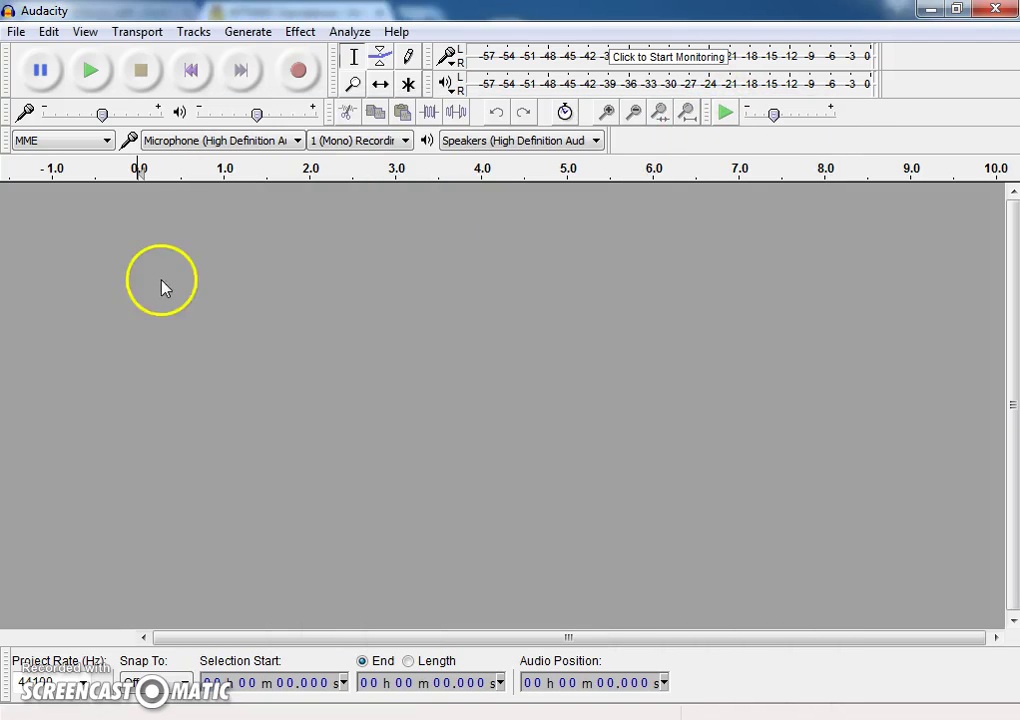
Step: Pick BLASTERBLOCK.lsu through File > Import > Raw Data to reach the import settings
{"action": "left_click", "coordinate": [16, 31]}
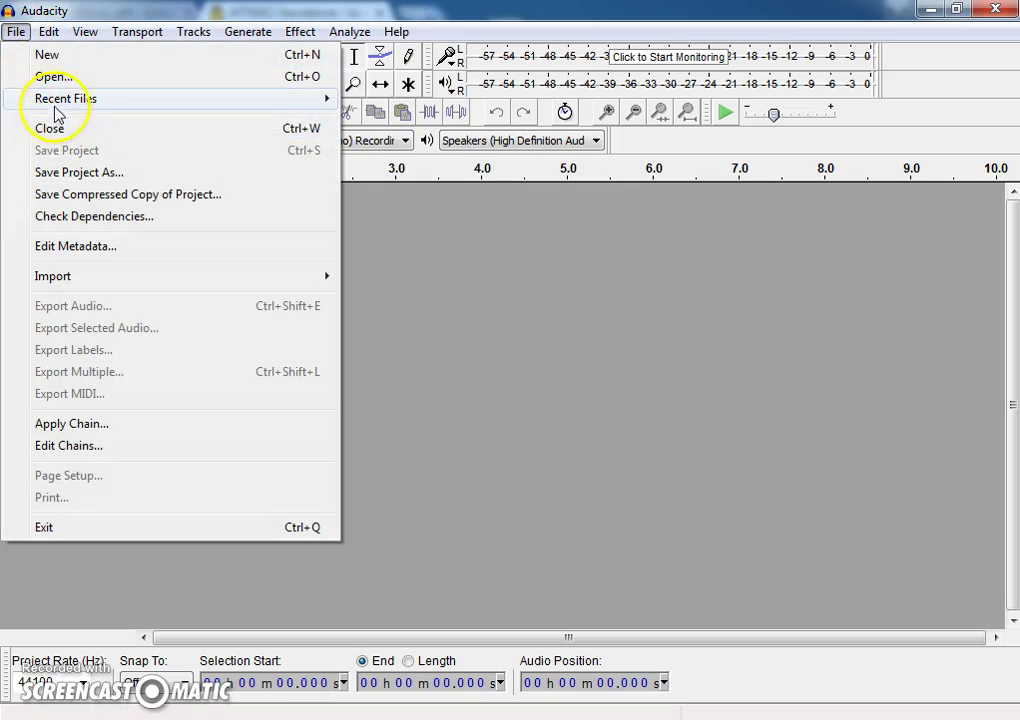
{"action": "left_click", "coordinate": [82, 276]}
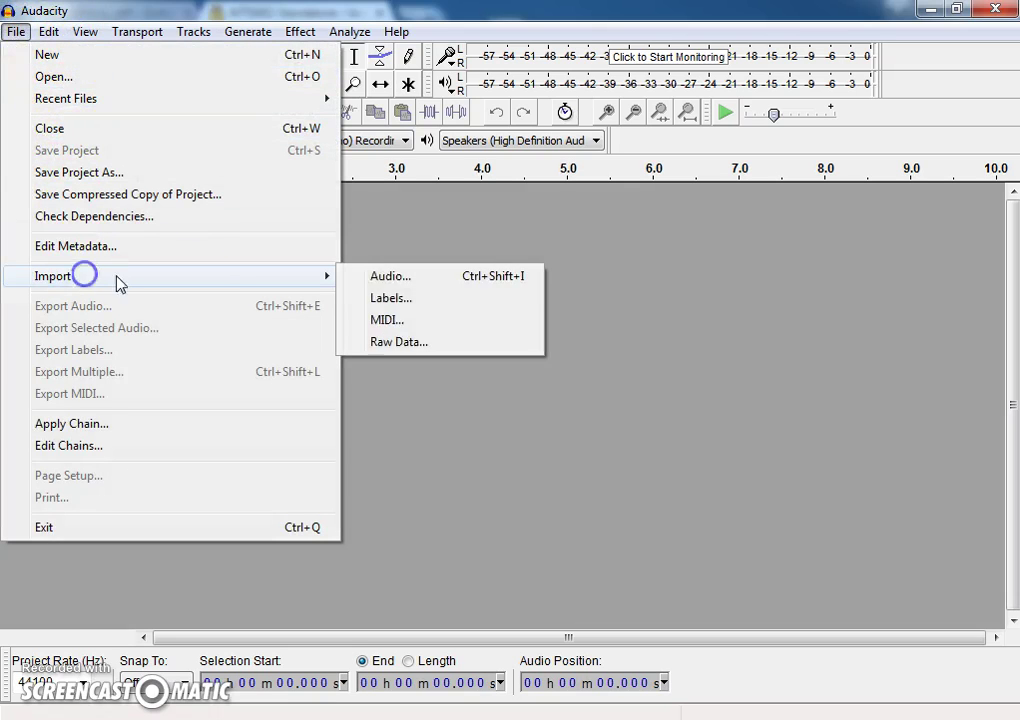
{"action": "left_click", "coordinate": [383, 344]}
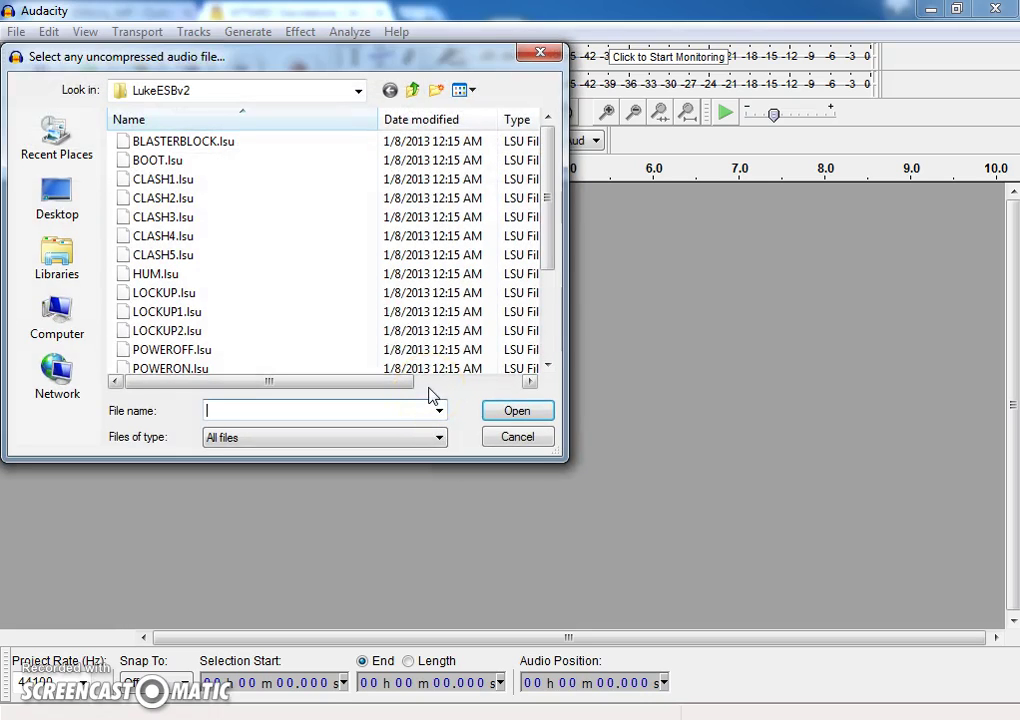
{"action": "left_click", "coordinate": [275, 148]}
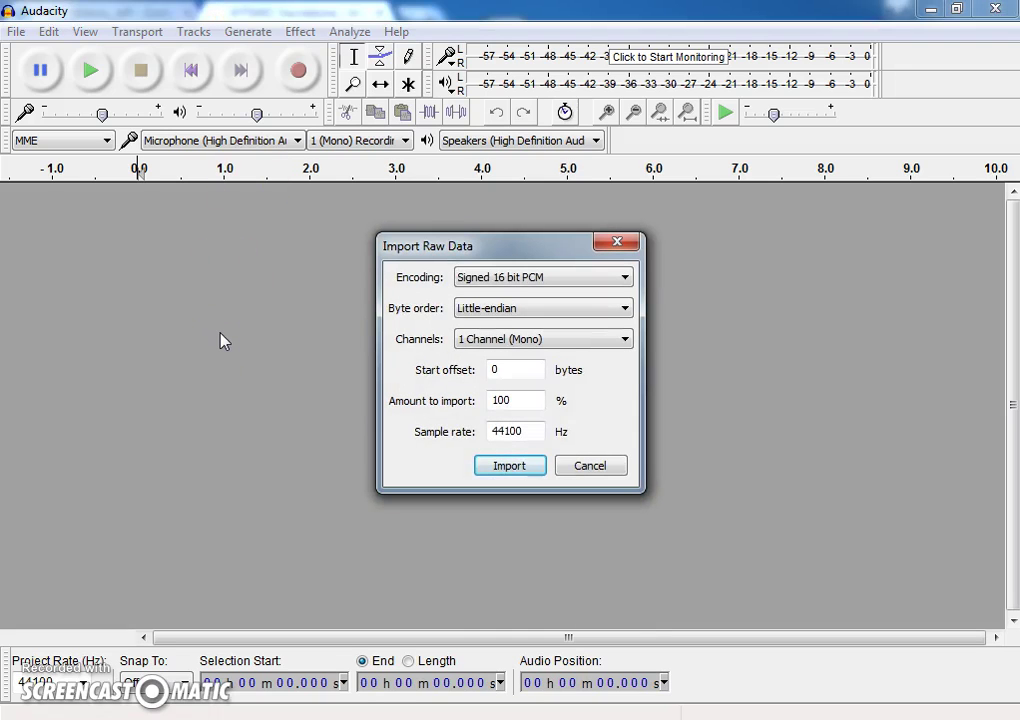
Step: Import BLASTERBLOCK with the raw settings and play it back at a lowered volume
{"action": "left_click", "coordinate": [501, 466]}
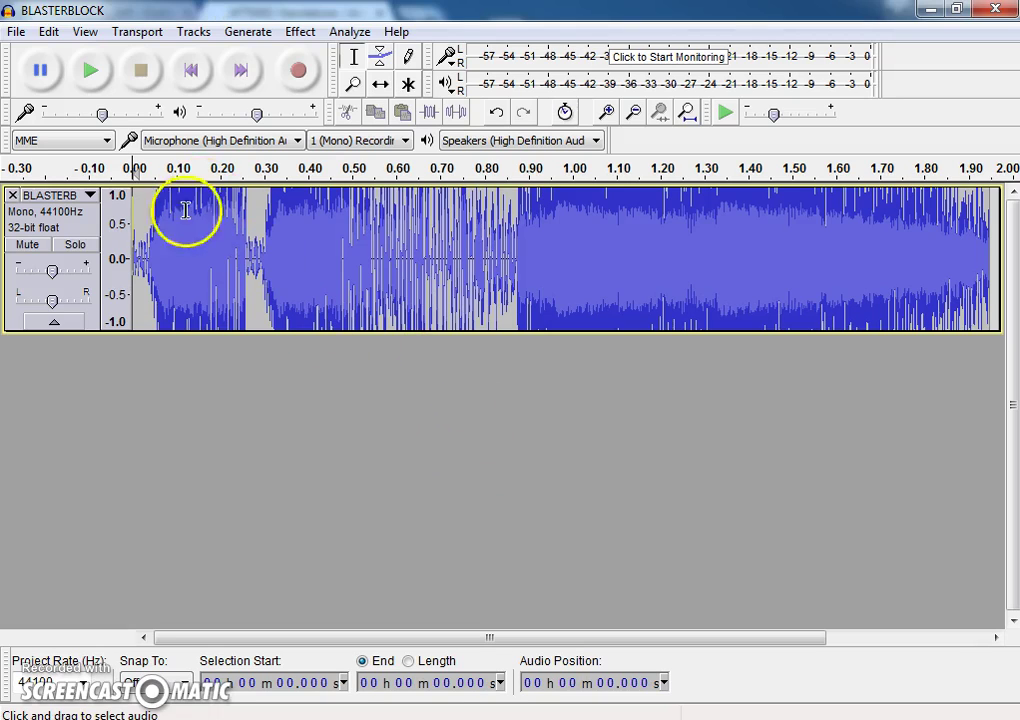
{"action": "left_click", "coordinate": [90, 72]}
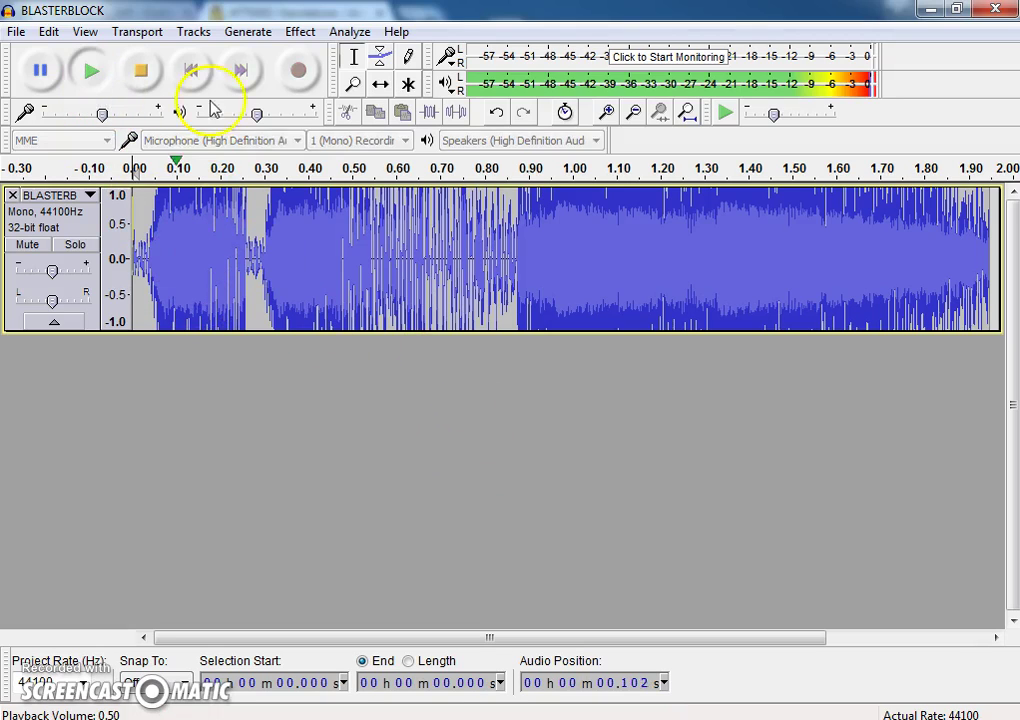
{"action": "left_click_drag", "start_coordinate": [257, 115], "coordinate": [218, 117]}
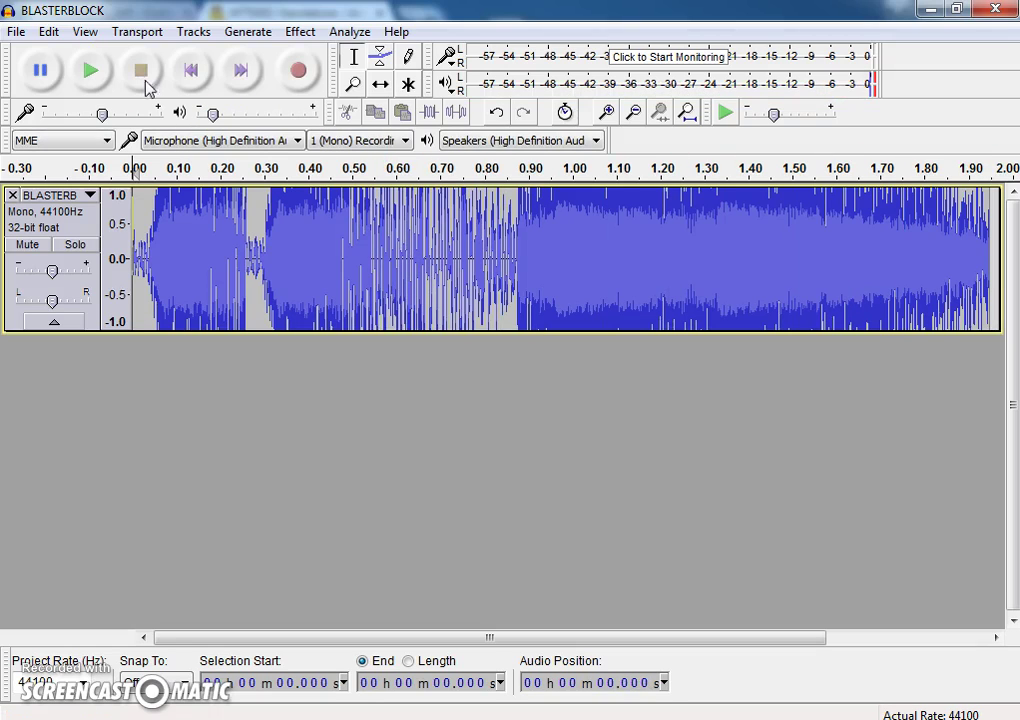
{"action": "left_click", "coordinate": [91, 69]}
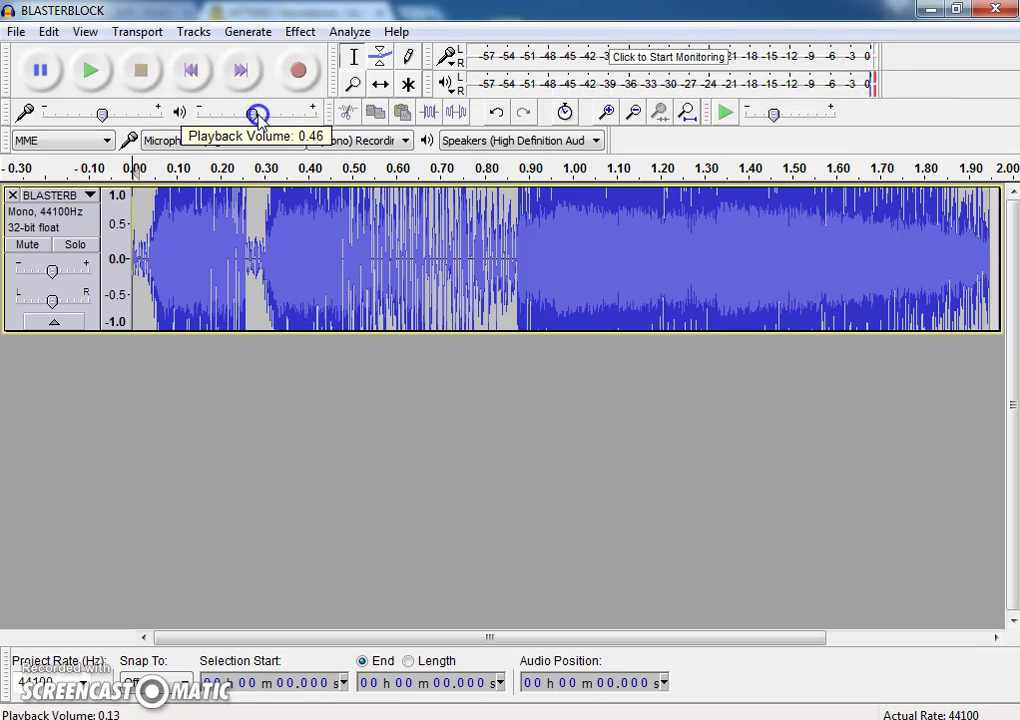
Step: Normalize the BLASTERBLOCK track to -3.0 dB and play the result
{"action": "left_click", "coordinate": [300, 32]}
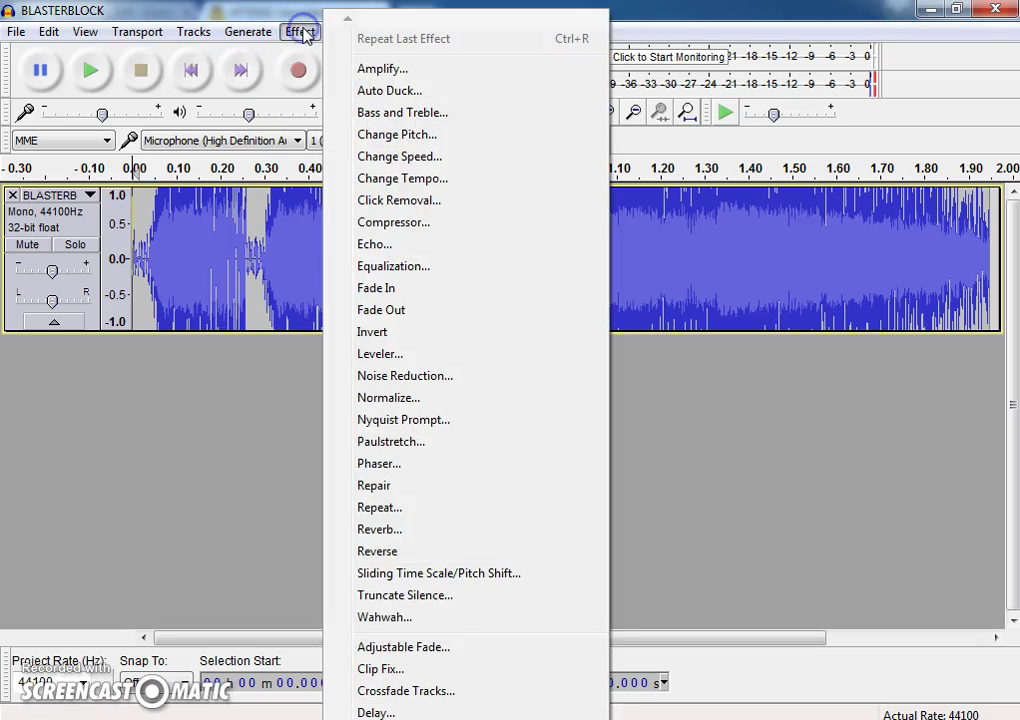
{"action": "left_click", "coordinate": [395, 398]}
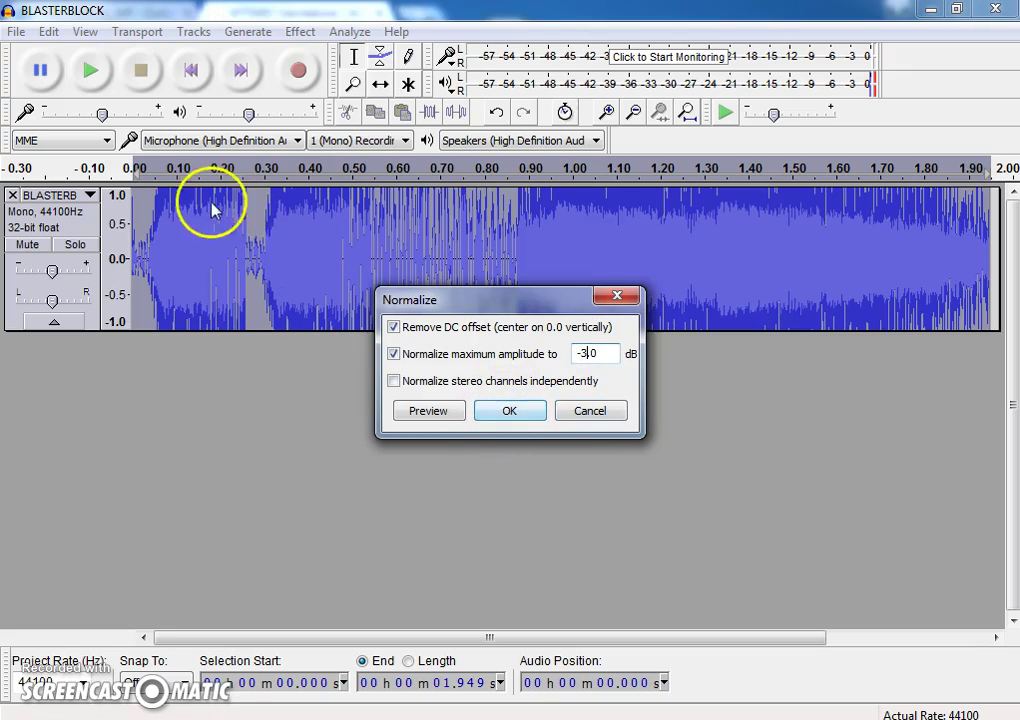
{"action": "left_click", "coordinate": [510, 411]}
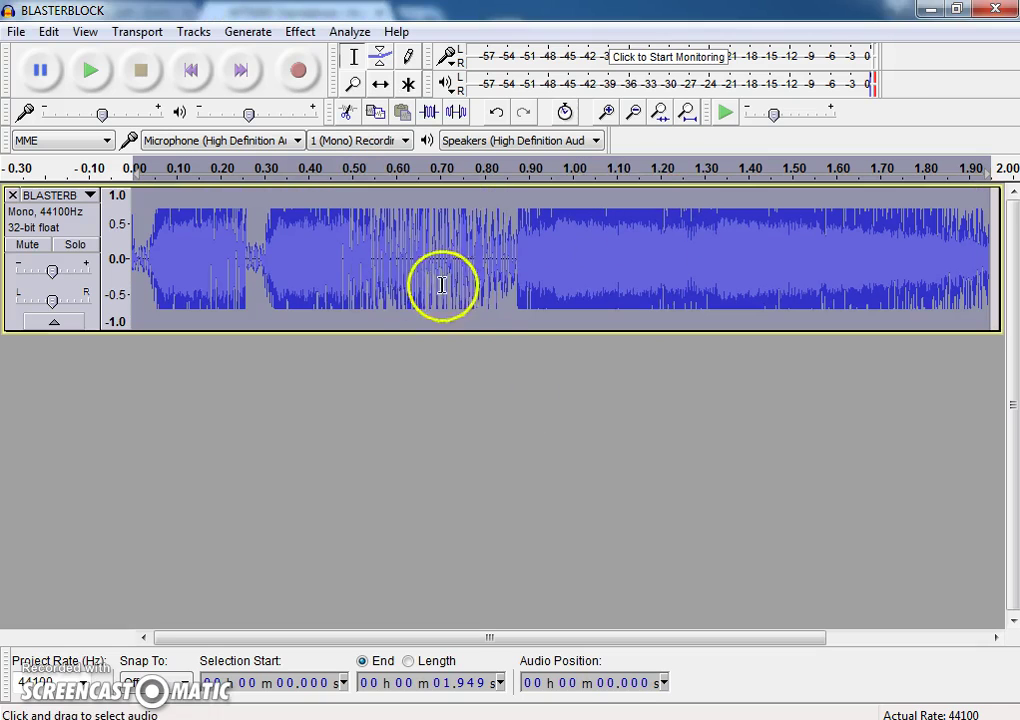
{"action": "left_click", "coordinate": [92, 70]}
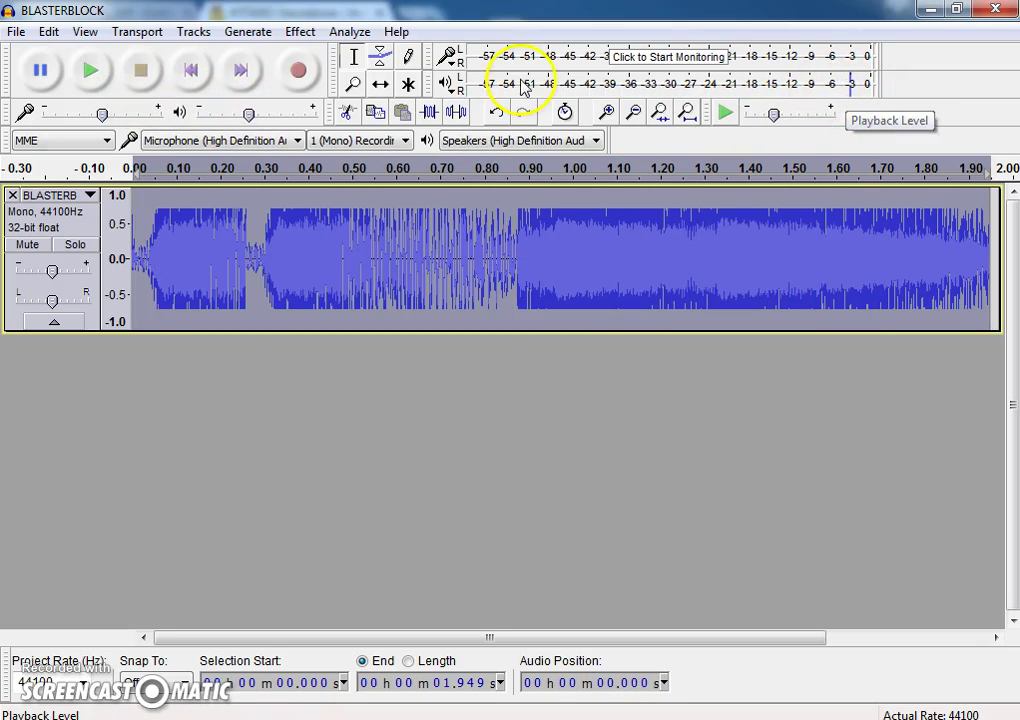
Step: Normalize the track again, this time to -5.0 dB
{"action": "left_click", "coordinate": [298, 32]}
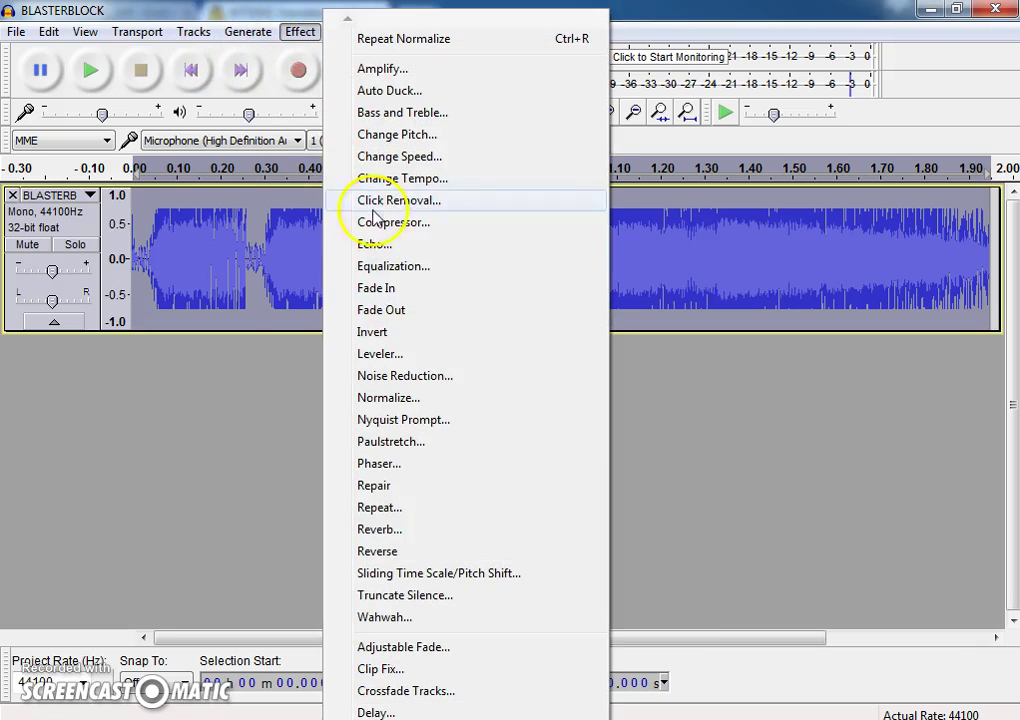
{"action": "left_click", "coordinate": [392, 398]}
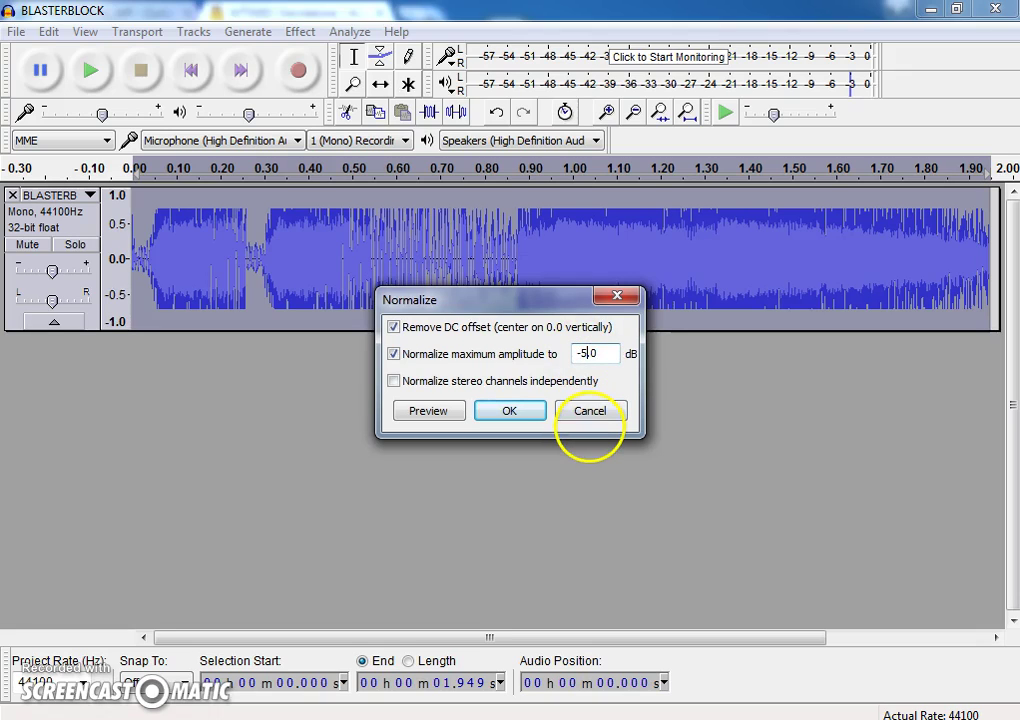
{"action": "left_click", "coordinate": [507, 411]}
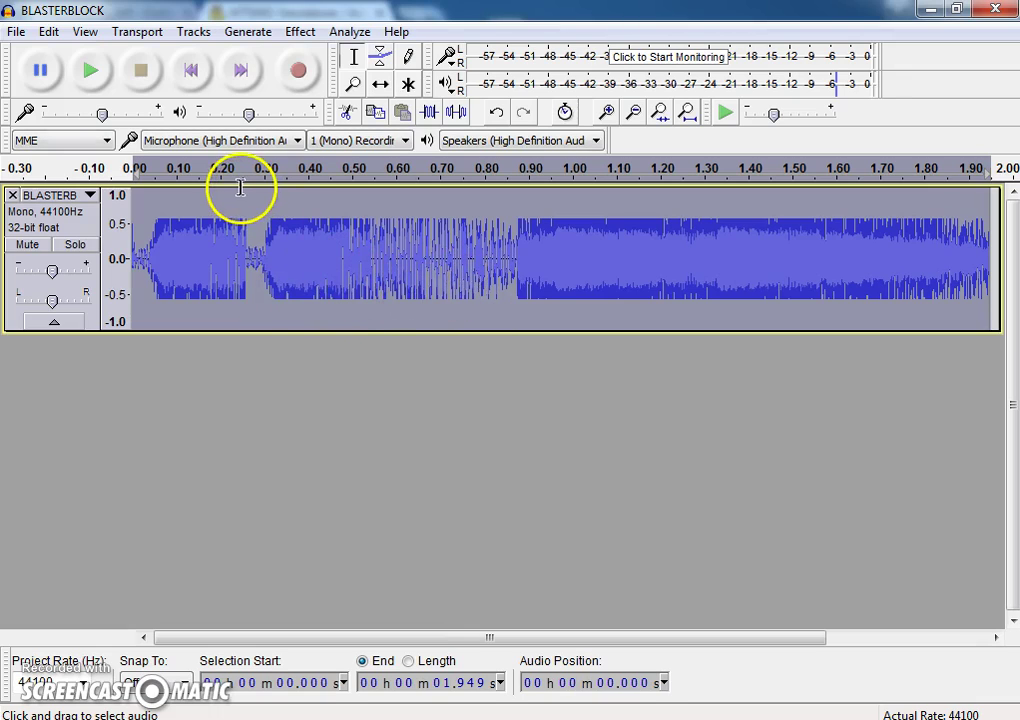
Step: Deselect the track and browse the Generate, Tracks, Analyze and Effect menus
{"action": "left_click", "coordinate": [272, 393]}
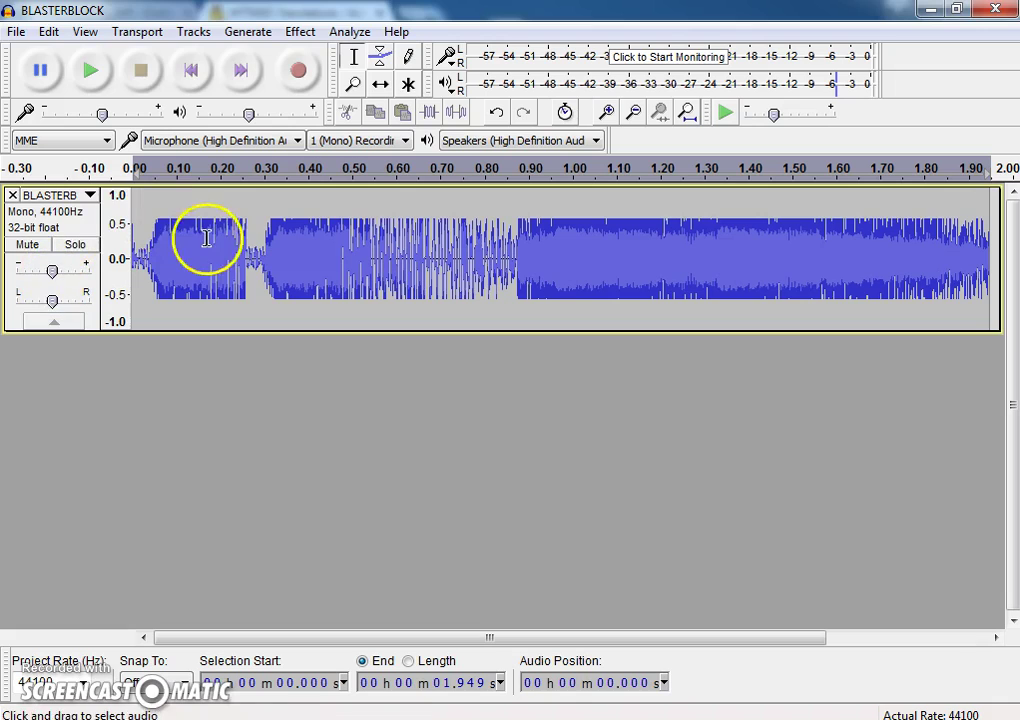
{"action": "left_click", "coordinate": [247, 33]}
{"action": "mouse_move", "coordinate": [301, 36]}
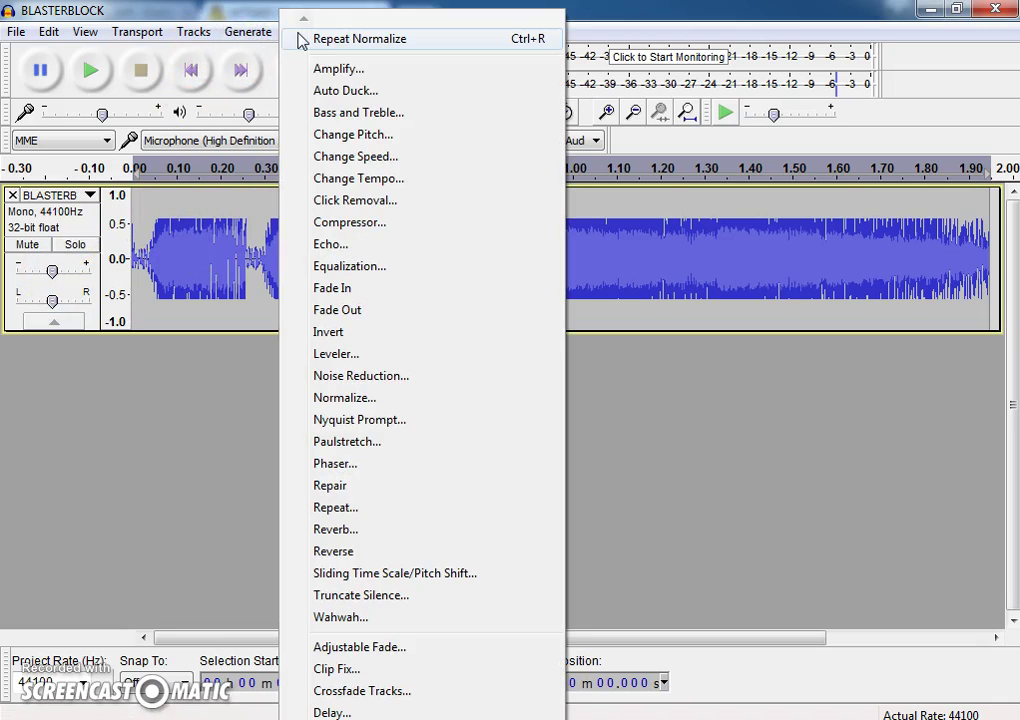
{"action": "left_click", "coordinate": [207, 34]}
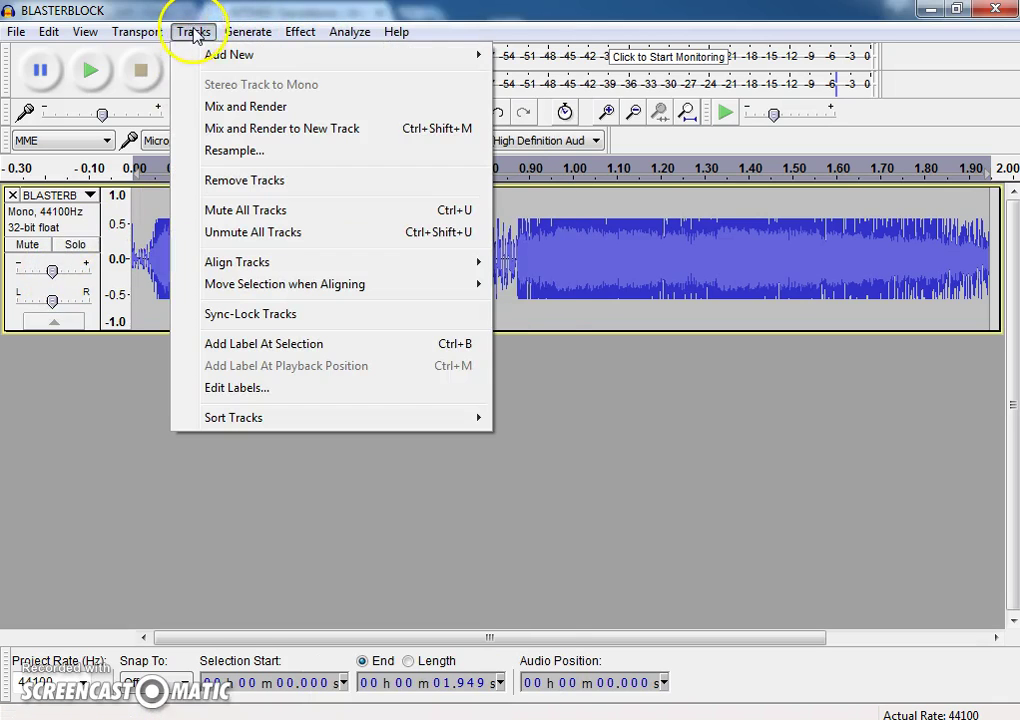
{"action": "left_click", "coordinate": [245, 15]}
{"action": "left_click", "coordinate": [344, 31]}
{"action": "mouse_move", "coordinate": [308, 38]}
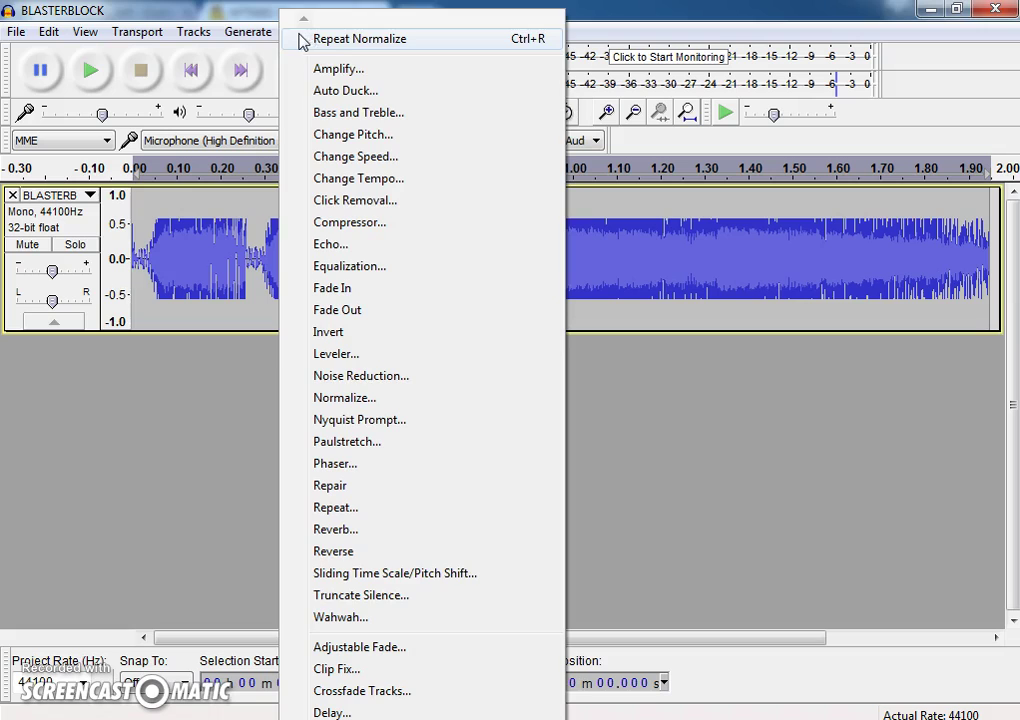
Step: Browse the Generate, View, Edit and Transport menus, ending on the Tracks menu
{"action": "left_click", "coordinate": [257, 38]}
{"action": "mouse_move", "coordinate": [206, 36]}
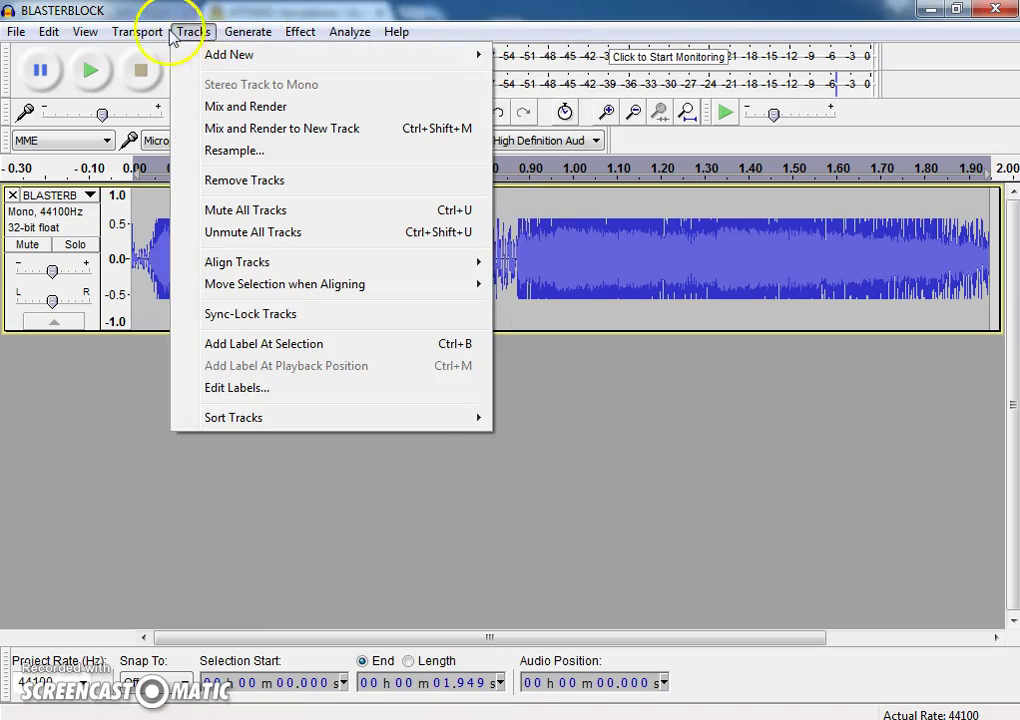
{"action": "mouse_move", "coordinate": [147, 36]}
{"action": "left_click", "coordinate": [95, 36]}
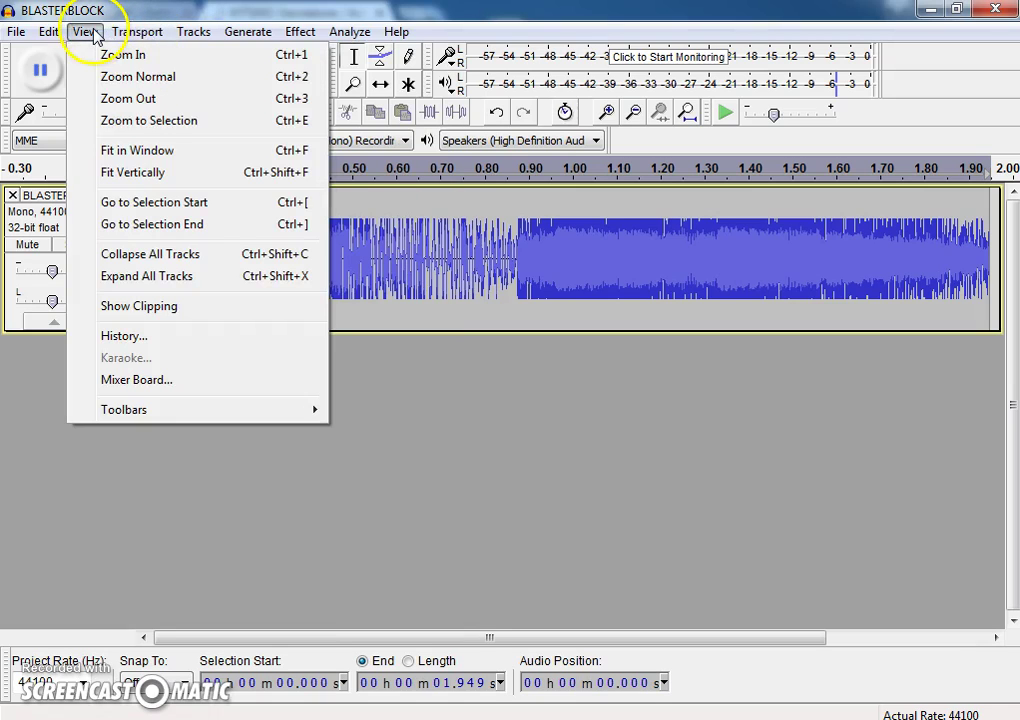
{"action": "left_click", "coordinate": [50, 32]}
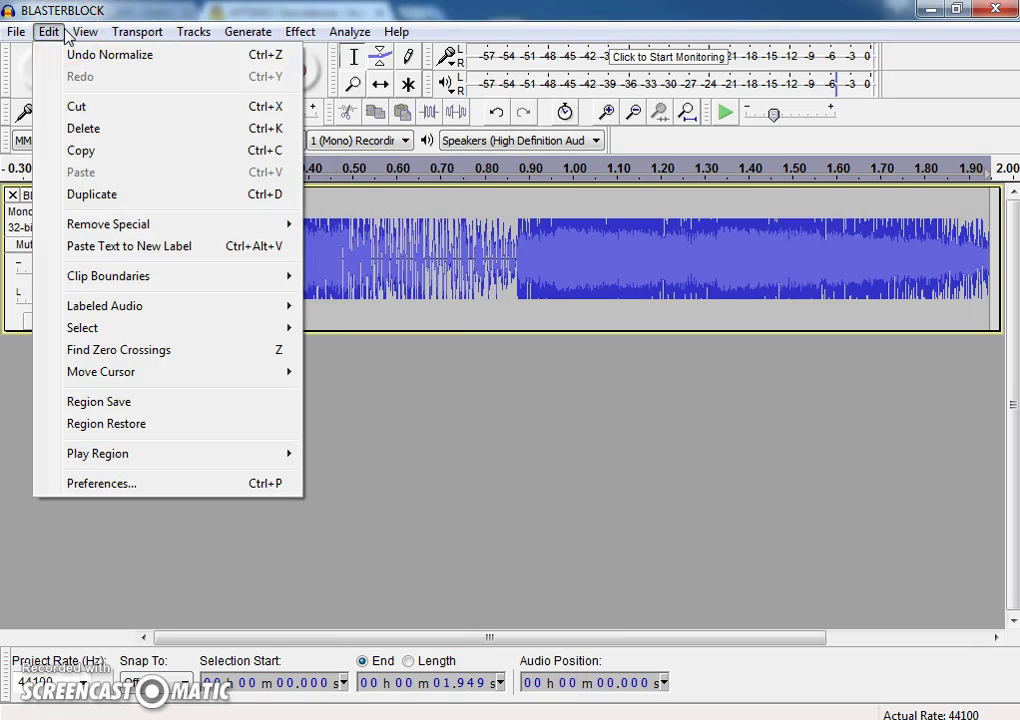
{"action": "left_click", "coordinate": [97, 35]}
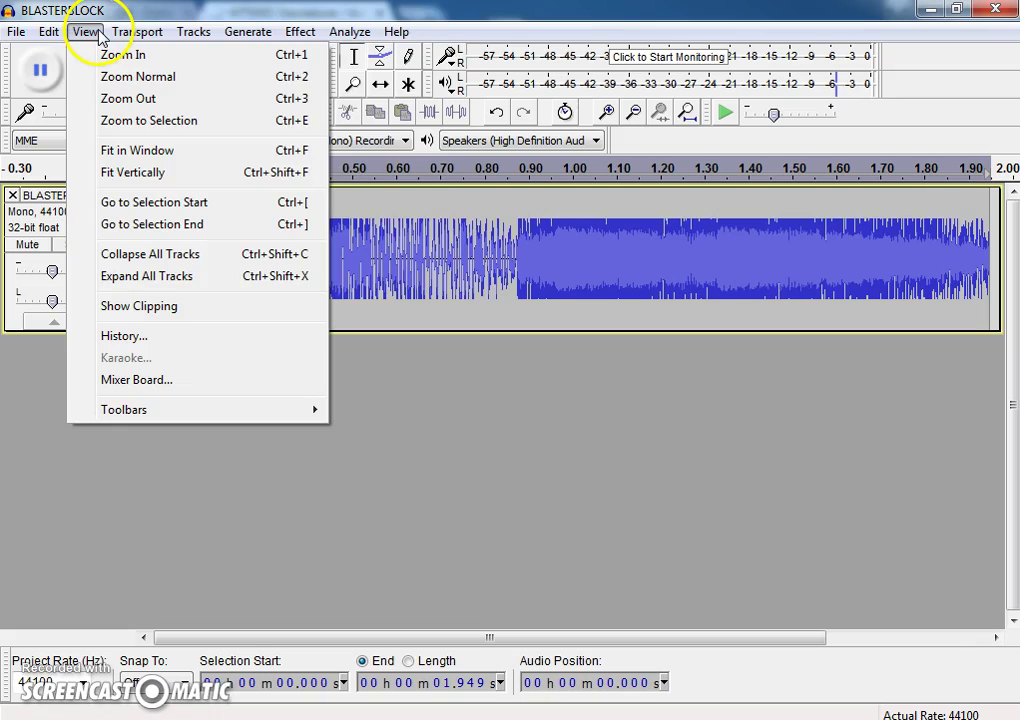
{"action": "left_click", "coordinate": [146, 35]}
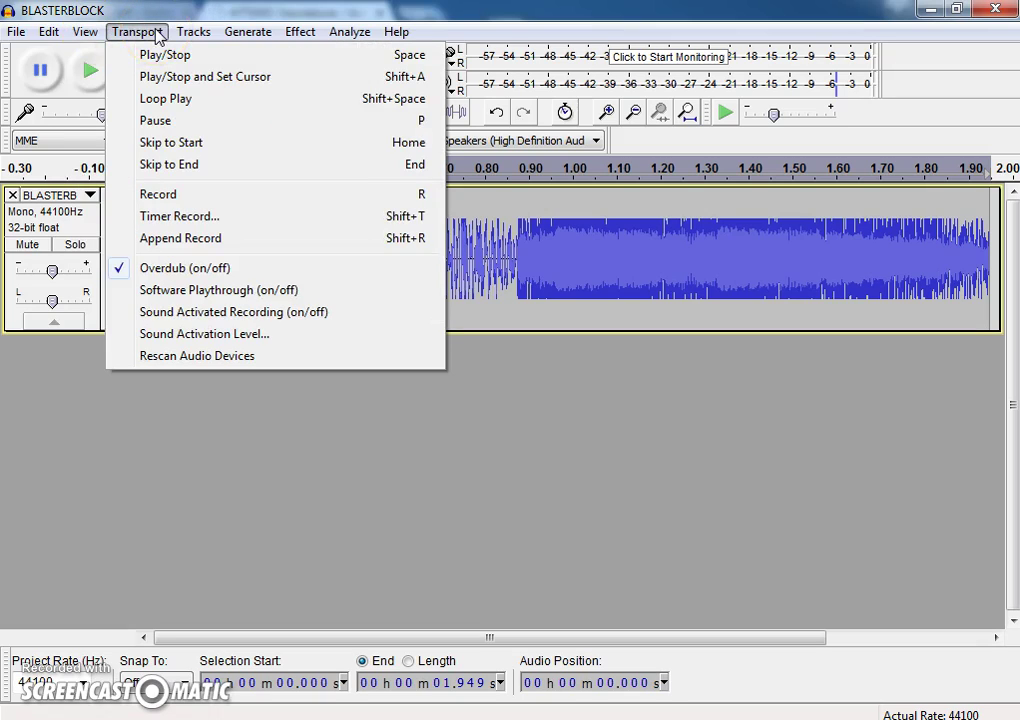
{"action": "left_click", "coordinate": [178, 35]}
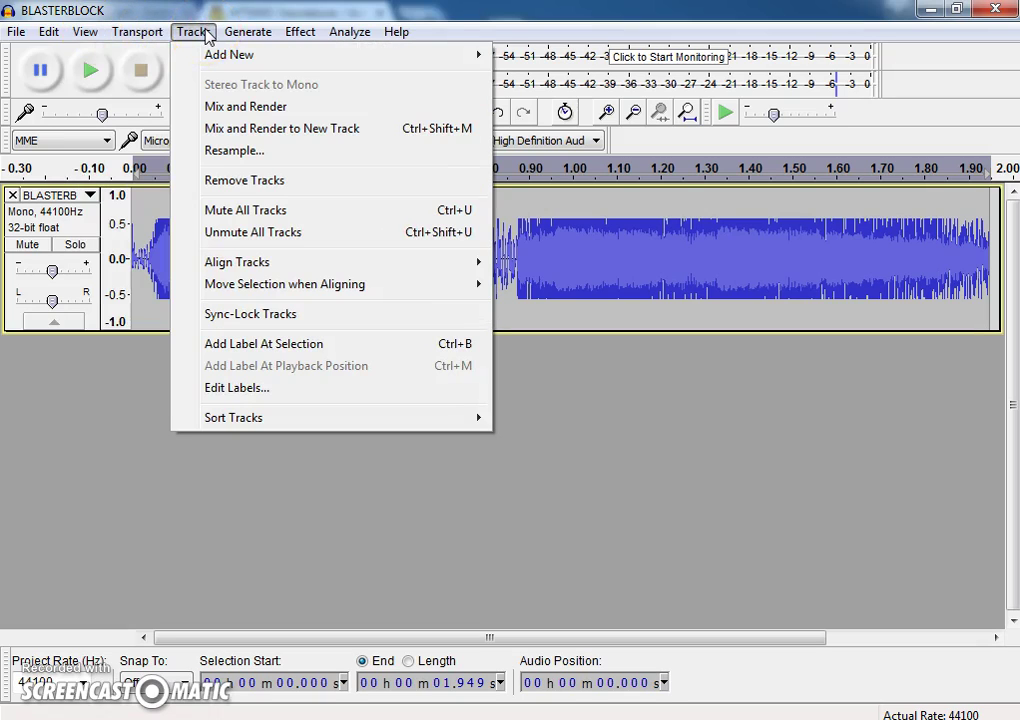
Step: Resample BLASTERBLOCK to 22000 Hz, deselect it, and play it back
{"action": "left_click", "coordinate": [236, 153]}
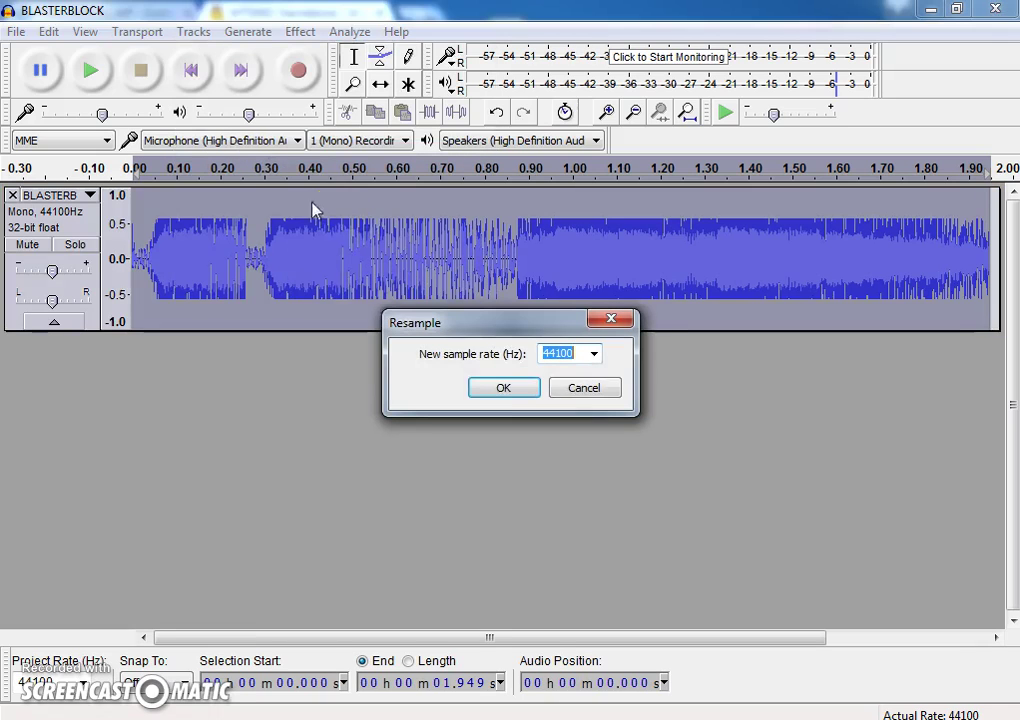
{"action": "type", "text": "22000"}
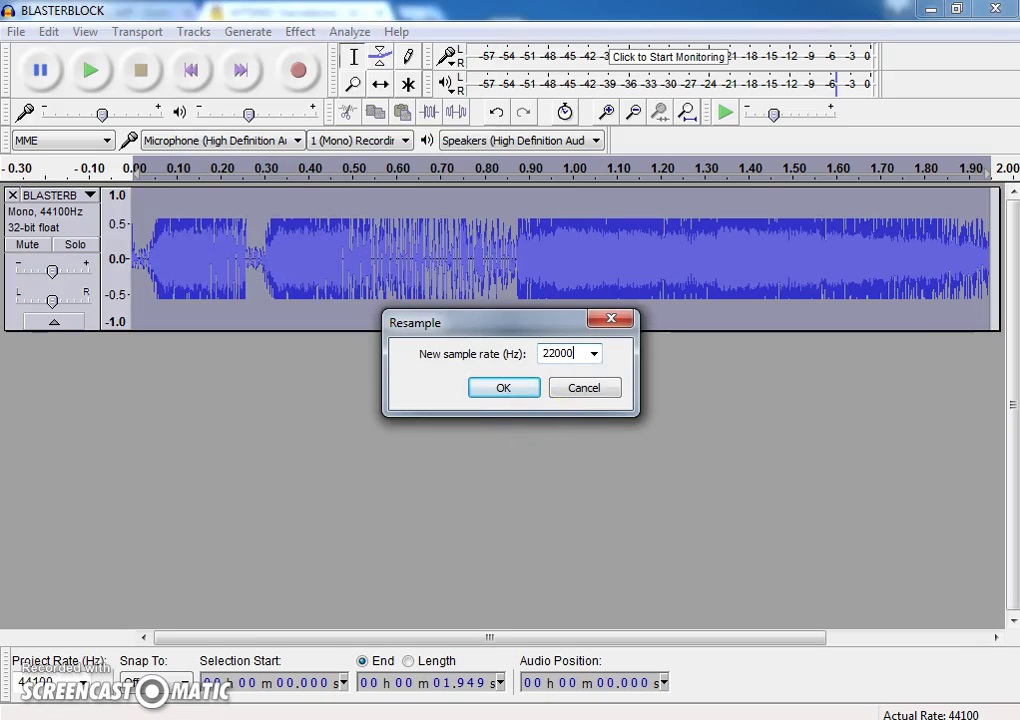
{"action": "left_click", "coordinate": [507, 388]}
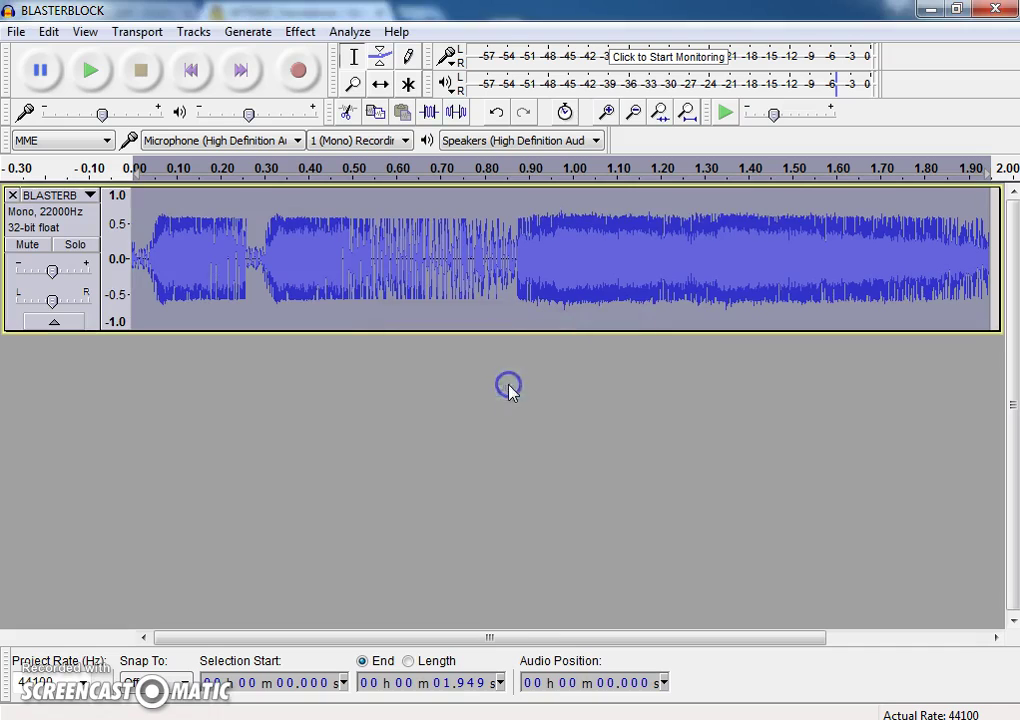
{"action": "left_click", "coordinate": [484, 416]}
{"action": "left_click", "coordinate": [90, 70]}
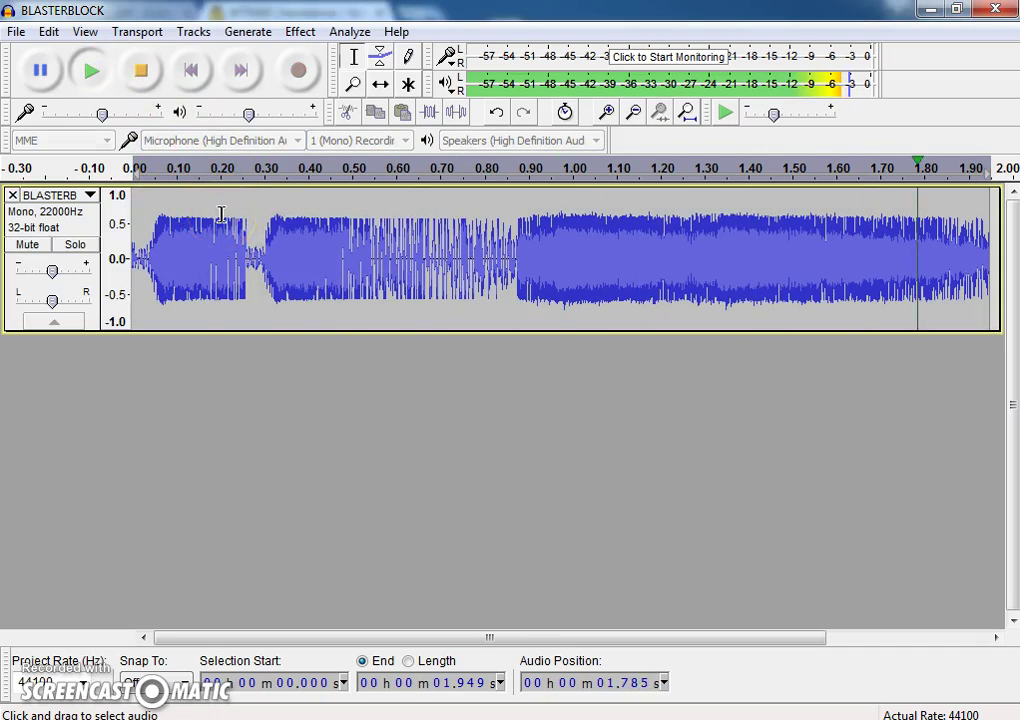
Step: Import HUM.lsu through File > Import > Raw Data with the default mono 44100 Hz settings
{"action": "left_click", "coordinate": [16, 31]}
{"action": "mouse_move", "coordinate": [326, 276]}
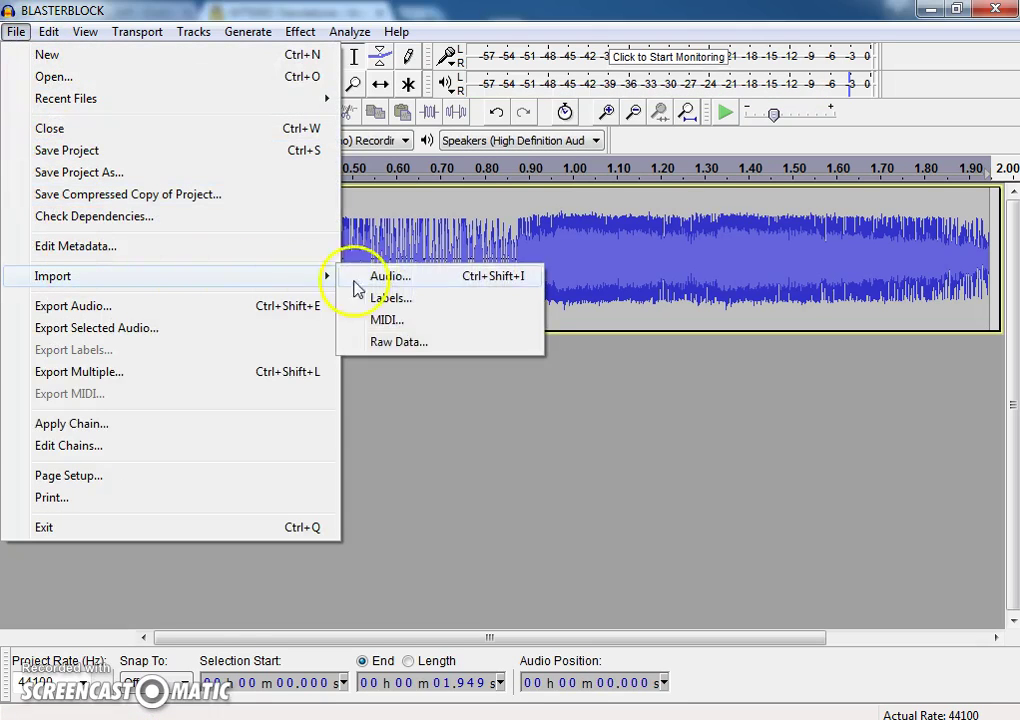
{"action": "left_click", "coordinate": [405, 355]}
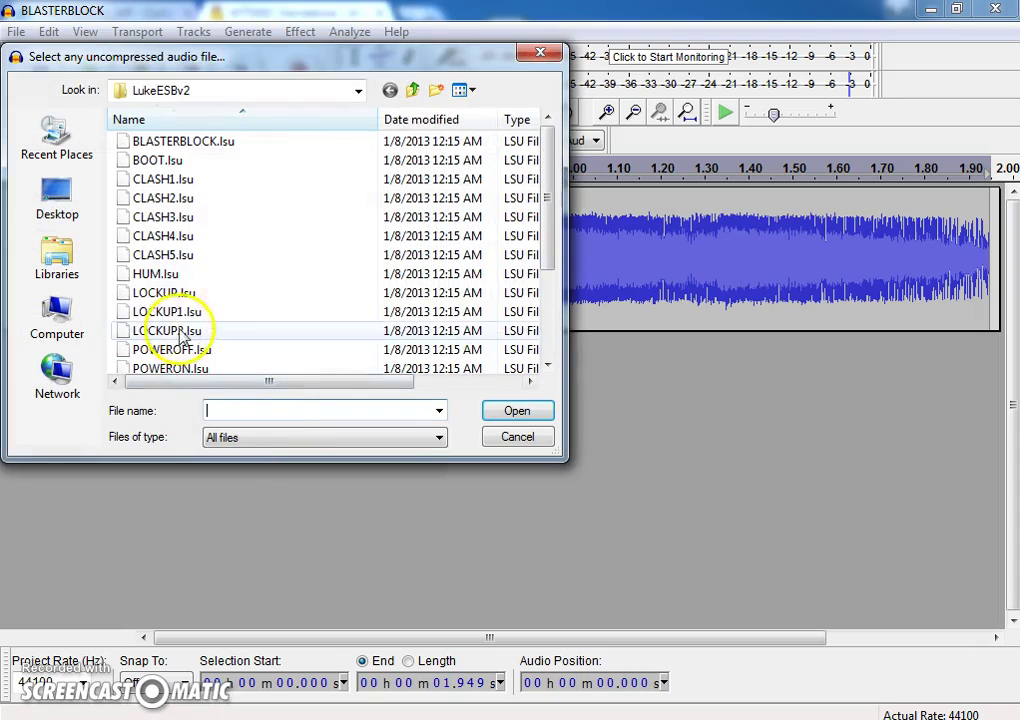
{"action": "double_click", "coordinate": [165, 273]}
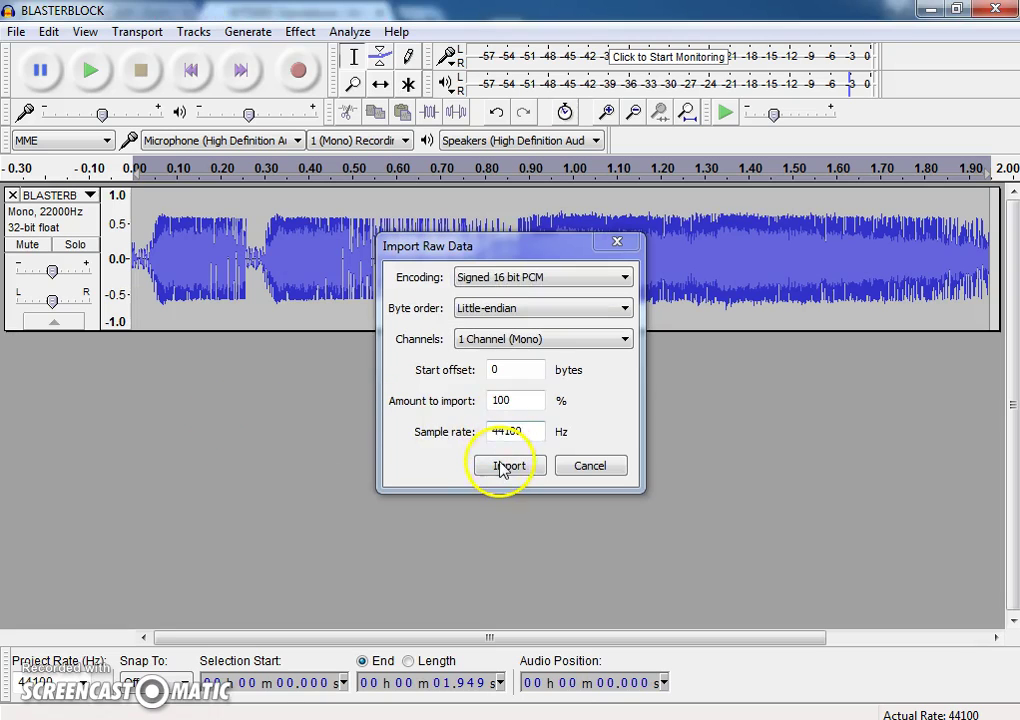
{"action": "left_click", "coordinate": [500, 465]}
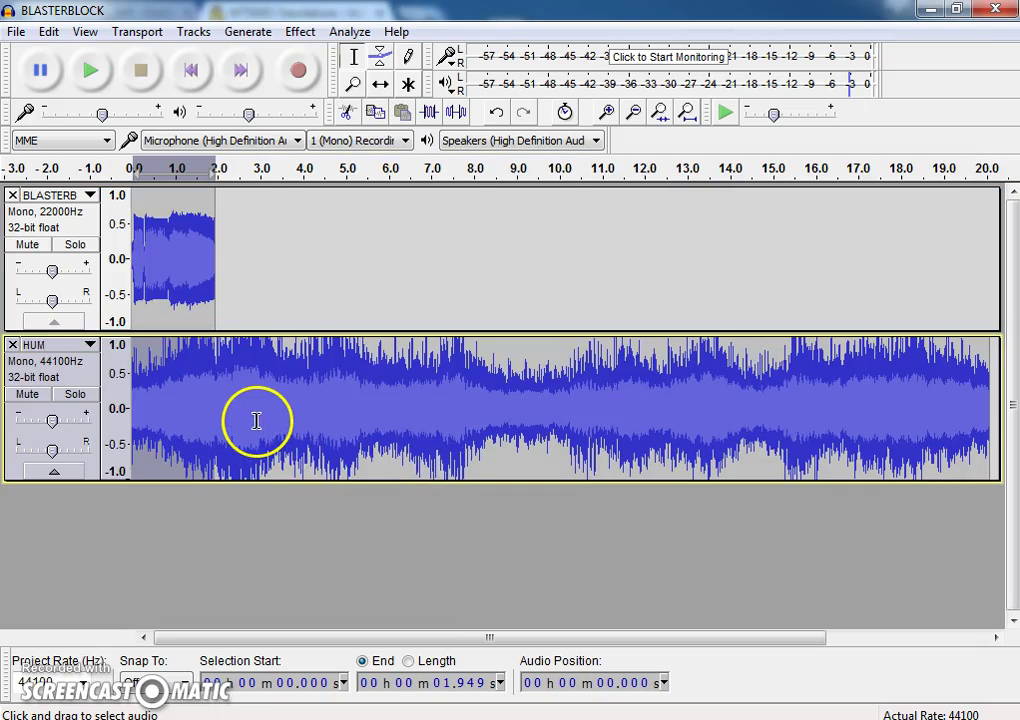
Step: Normalize the HUM track to -5.0 dB with Effect > Normalize
{"action": "left_click", "coordinate": [269, 421]}
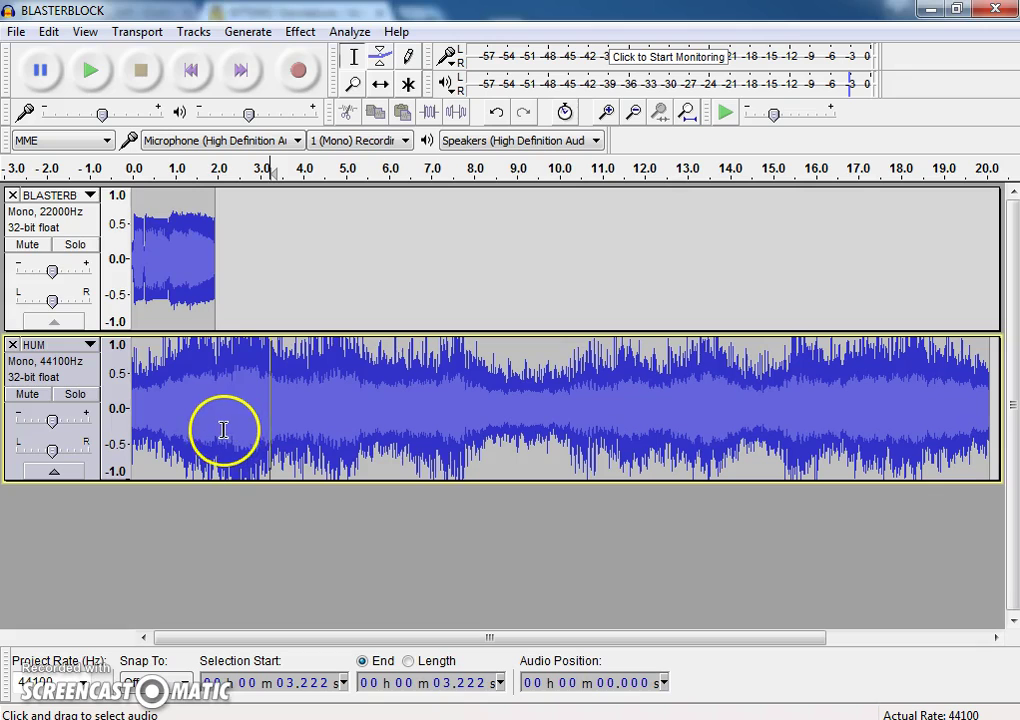
{"action": "left_click", "coordinate": [300, 31]}
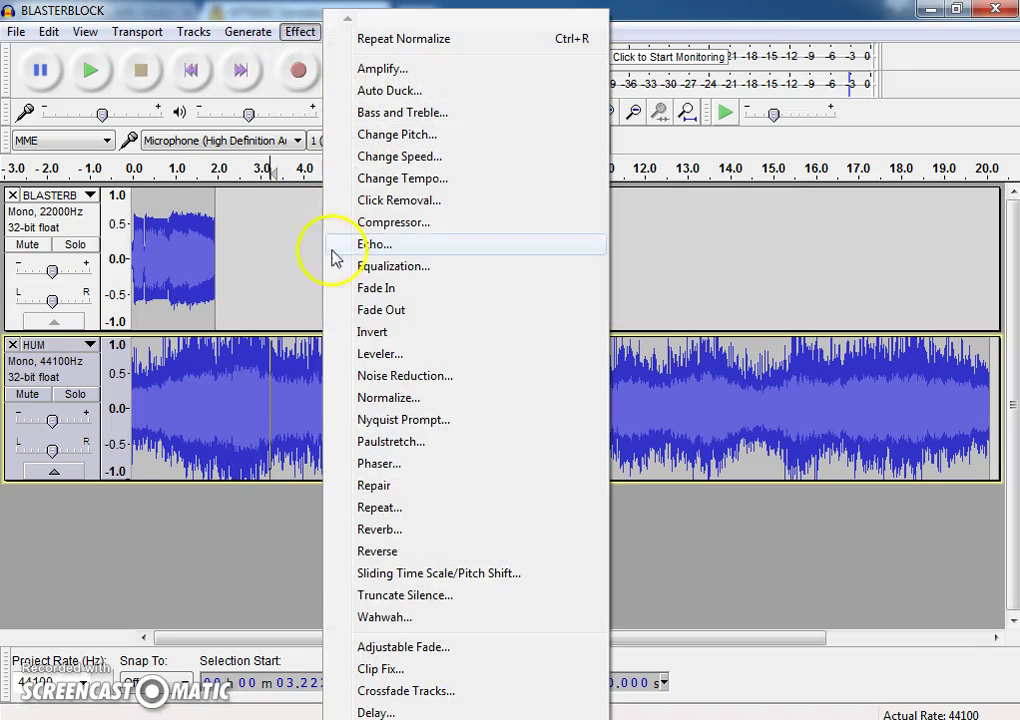
{"action": "left_click", "coordinate": [390, 397]}
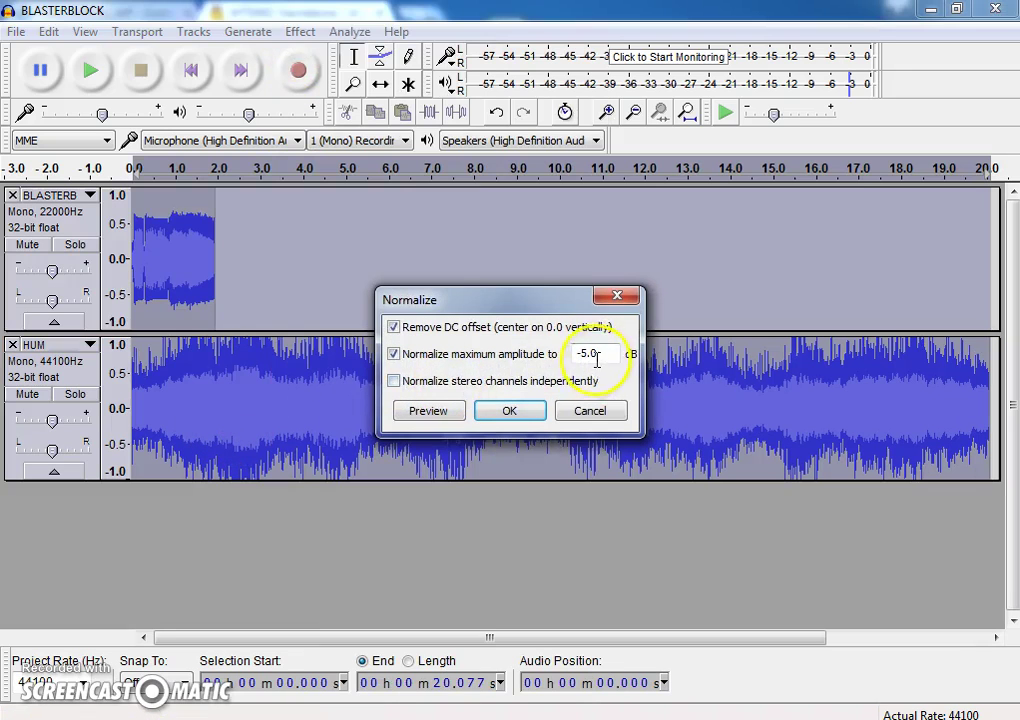
{"action": "left_click", "coordinate": [505, 411]}
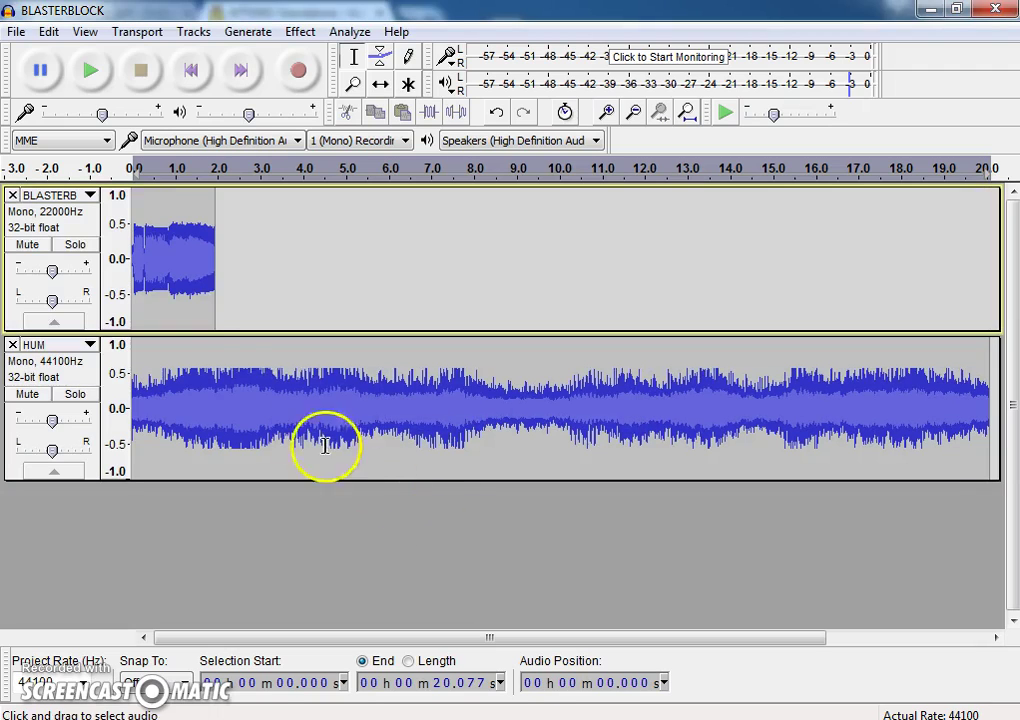
Step: Mute BLASTERBLOCK, play the HUM track alone, stop it, and make HUM active again
{"action": "left_click", "coordinate": [36, 246]}
{"action": "left_click", "coordinate": [97, 76]}
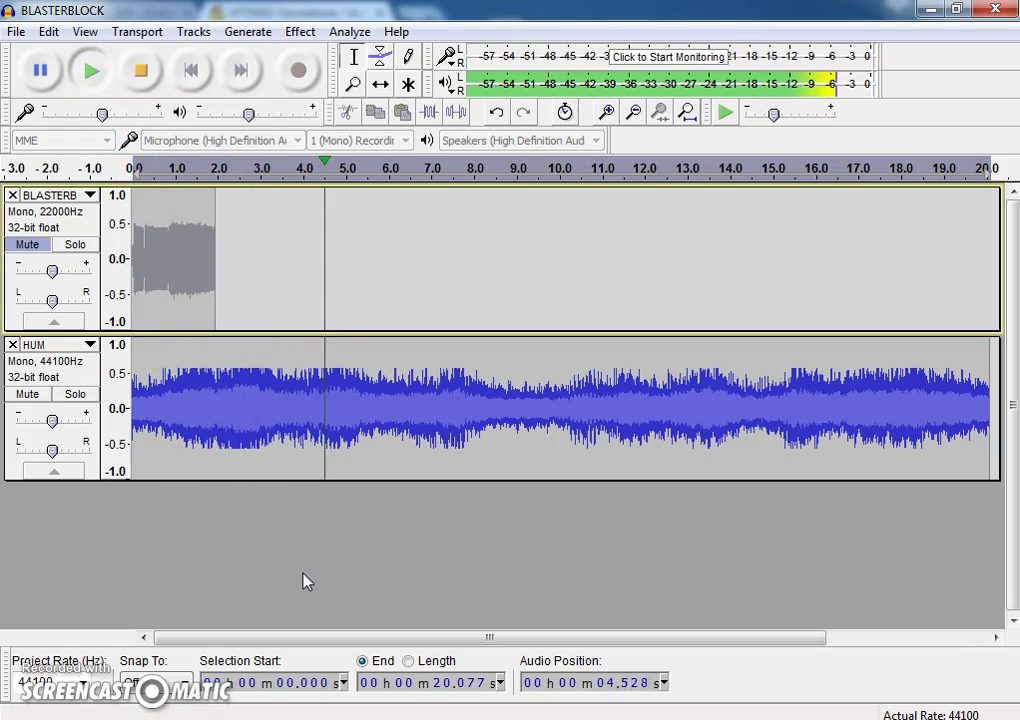
{"action": "left_click", "coordinate": [142, 72]}
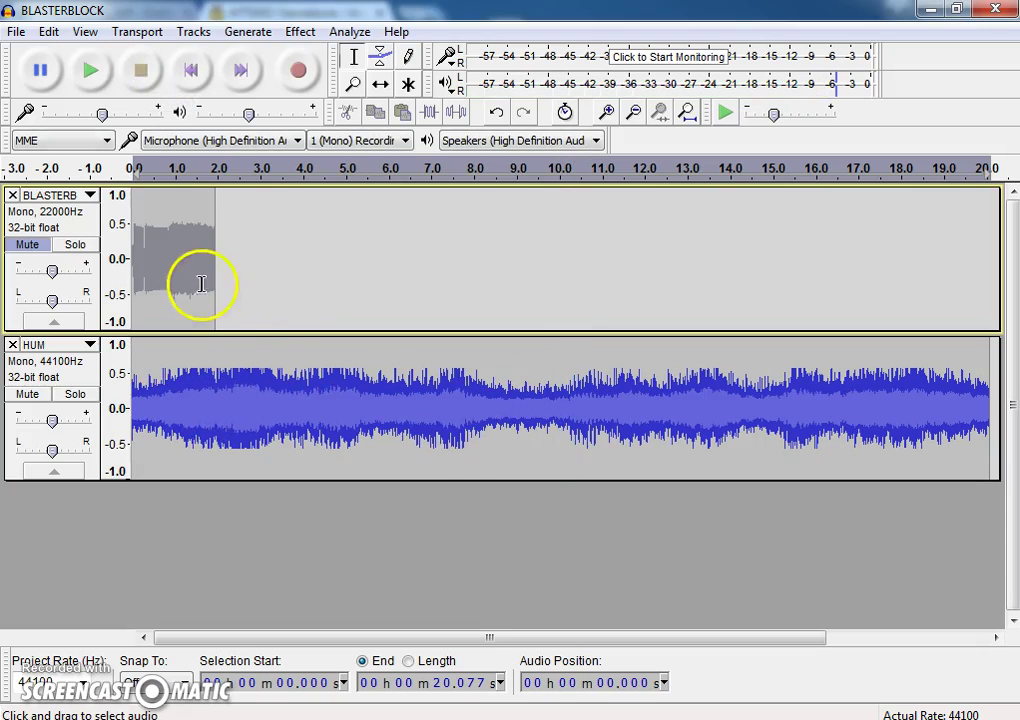
{"action": "left_click", "coordinate": [239, 266]}
{"action": "left_click", "coordinate": [195, 392]}
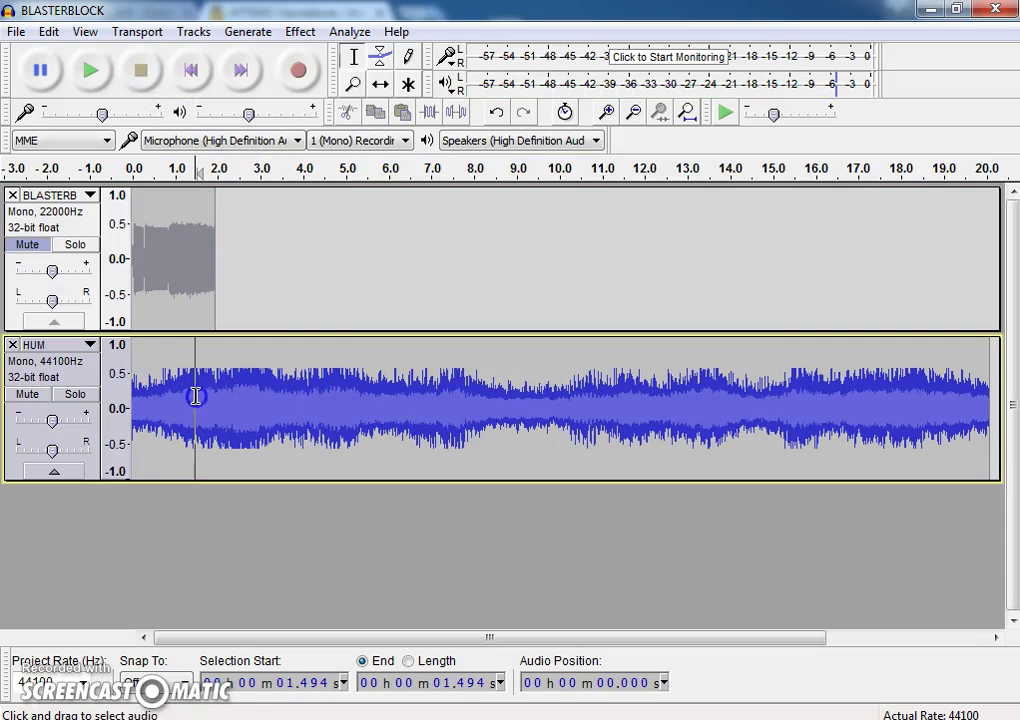
Step: Zoom the HUM waveform vertically and horizontally and try a selection from near its start
{"action": "left_click", "coordinate": [145, 385]}
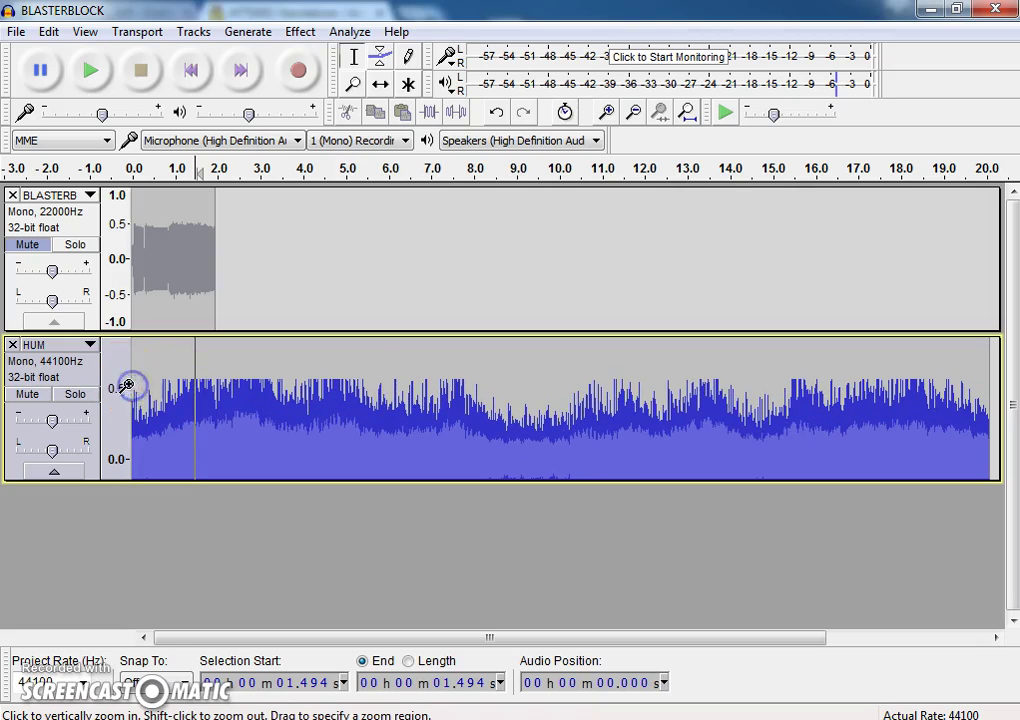
{"action": "left_click", "coordinate": [126, 403]}
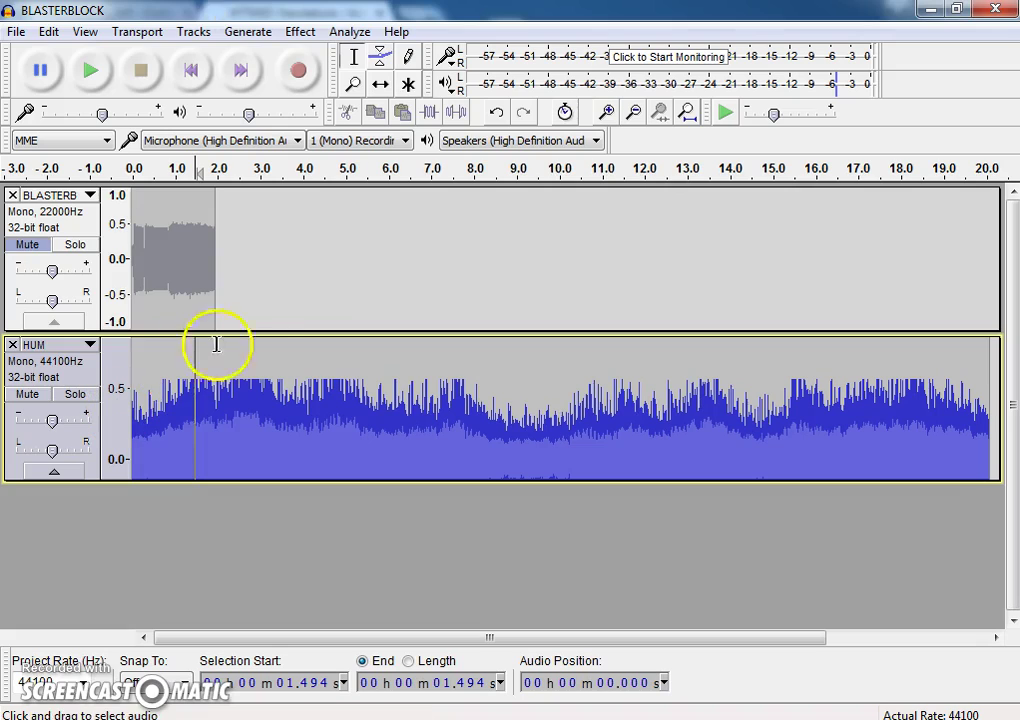
{"action": "left_click", "coordinate": [633, 112]}
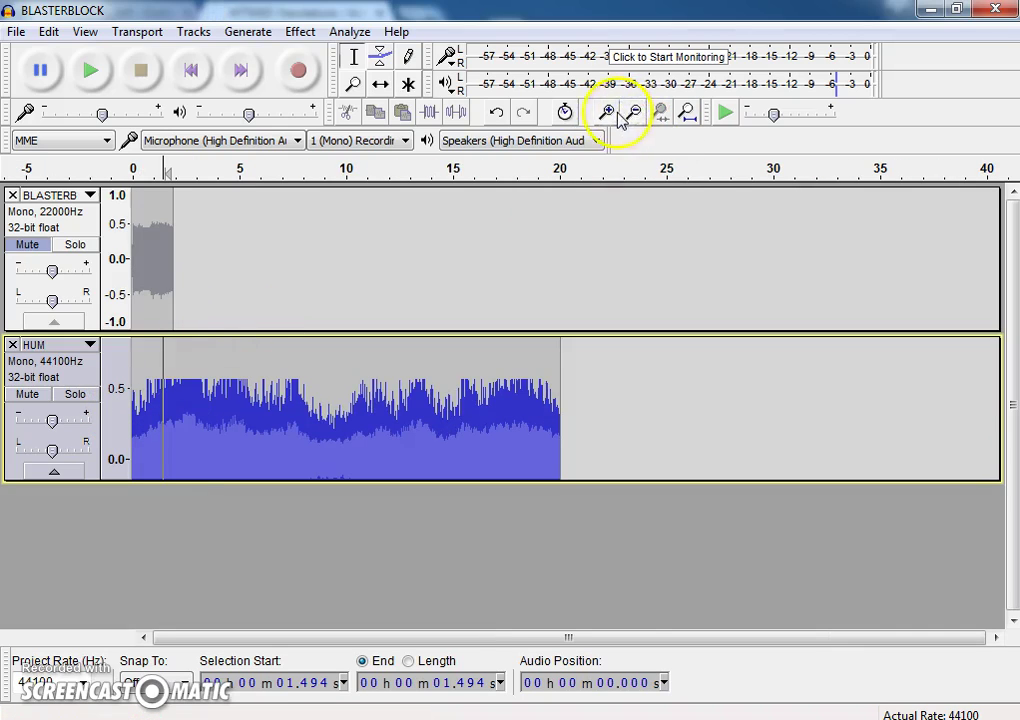
{"action": "left_click", "coordinate": [607, 112]}
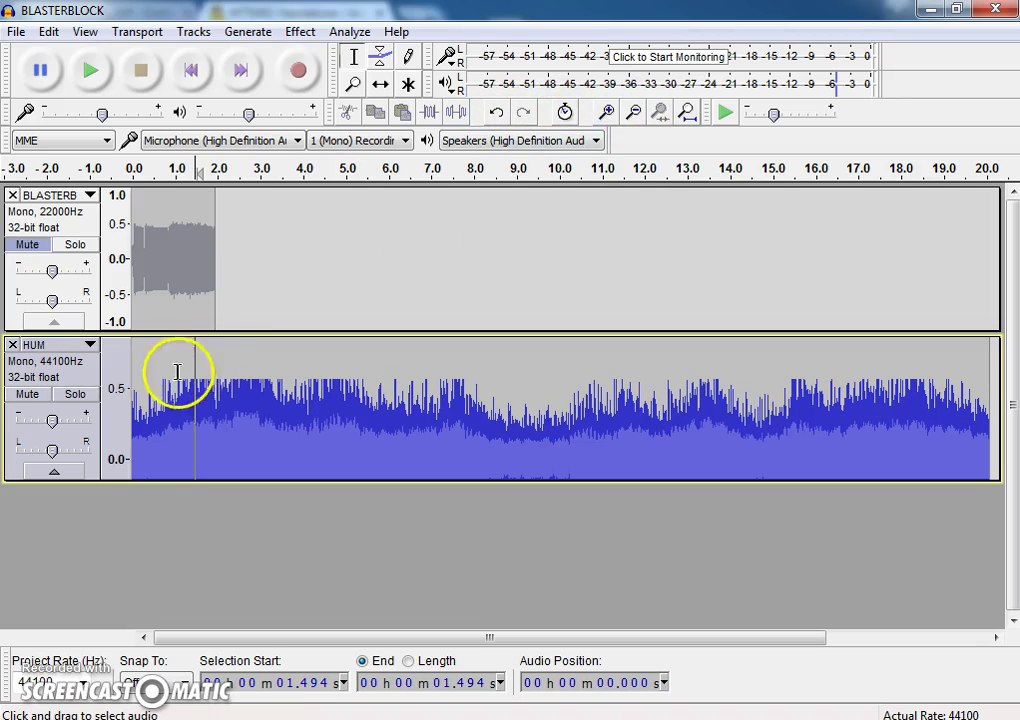
{"action": "mouse_move", "coordinate": [143, 374]}
{"action": "left_mouse_down"}
{"action": "mouse_move", "coordinate": [645, 376]}
{"action": "mouse_move", "coordinate": [999, 395]}
{"action": "left_mouse_up"}
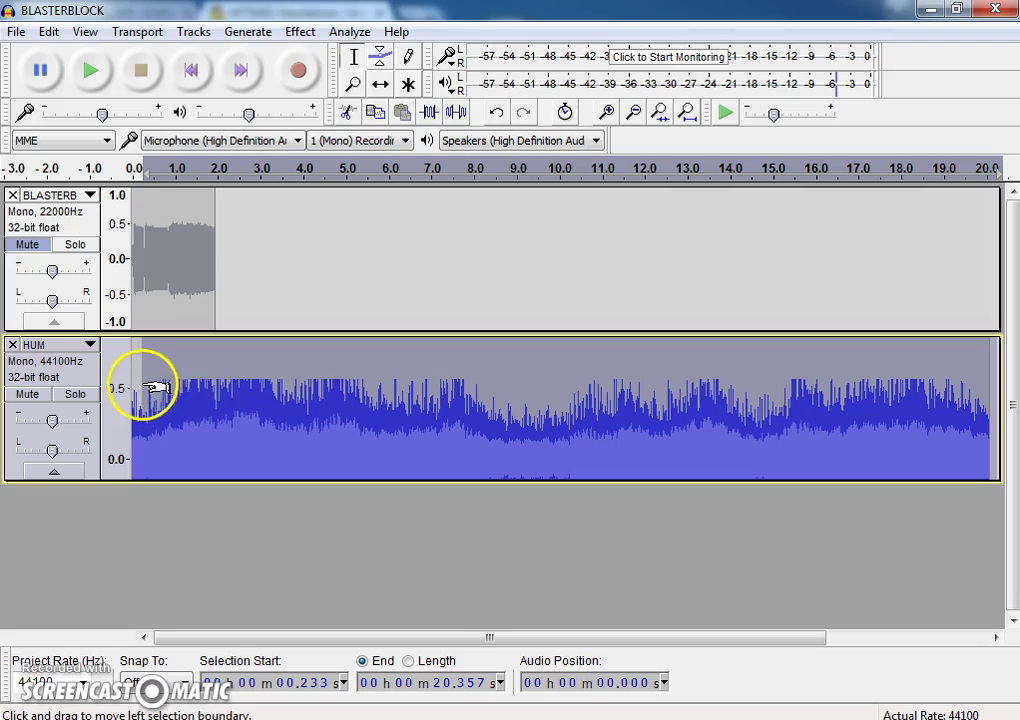
{"action": "left_click_drag", "start_coordinate": [141, 387], "coordinate": [383, 387]}
{"action": "left_click", "coordinate": [225, 390]}
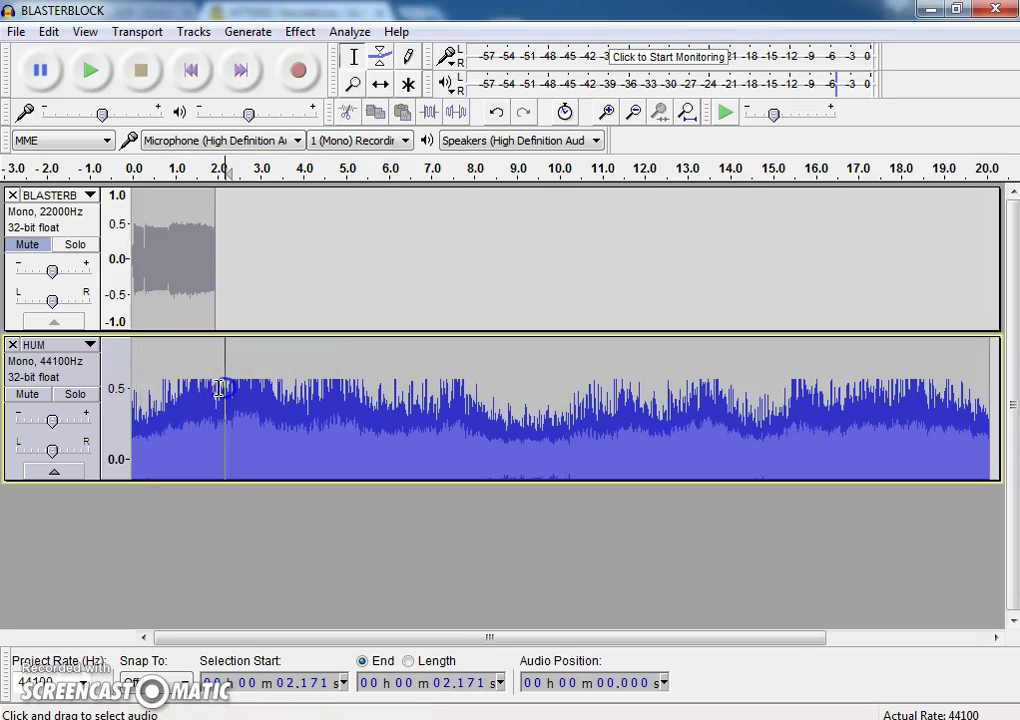
{"action": "left_click", "coordinate": [143, 390]}
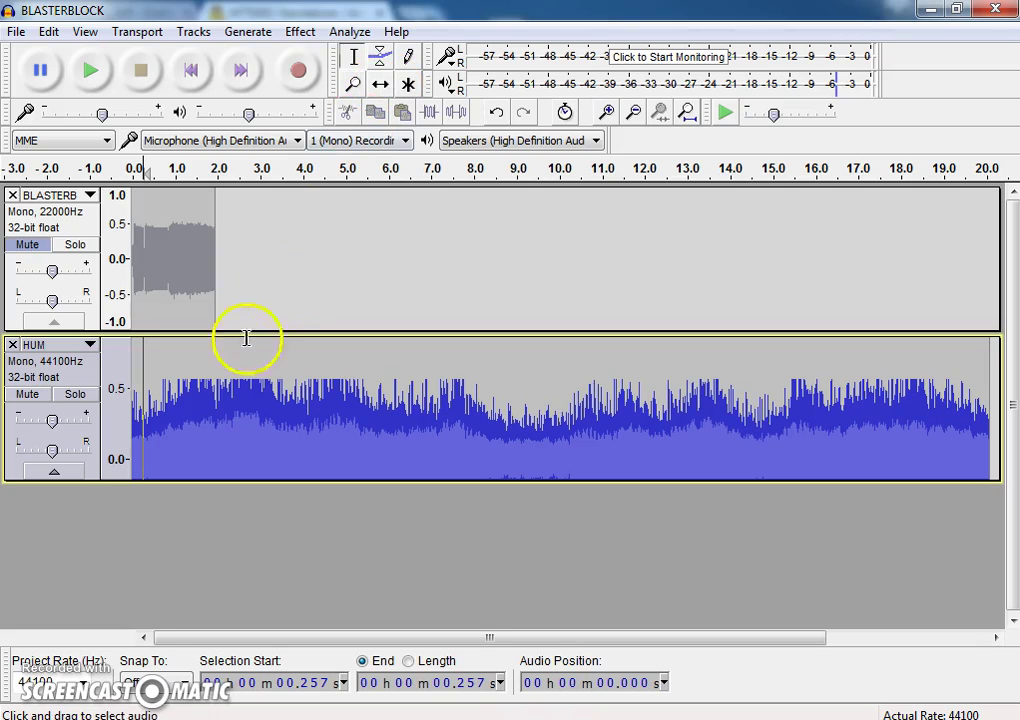
Step: Reset HUM's vertical zoom and select its audio from 0 s to the end
{"action": "left_click", "coordinate": [119, 433], "text": "shift"}
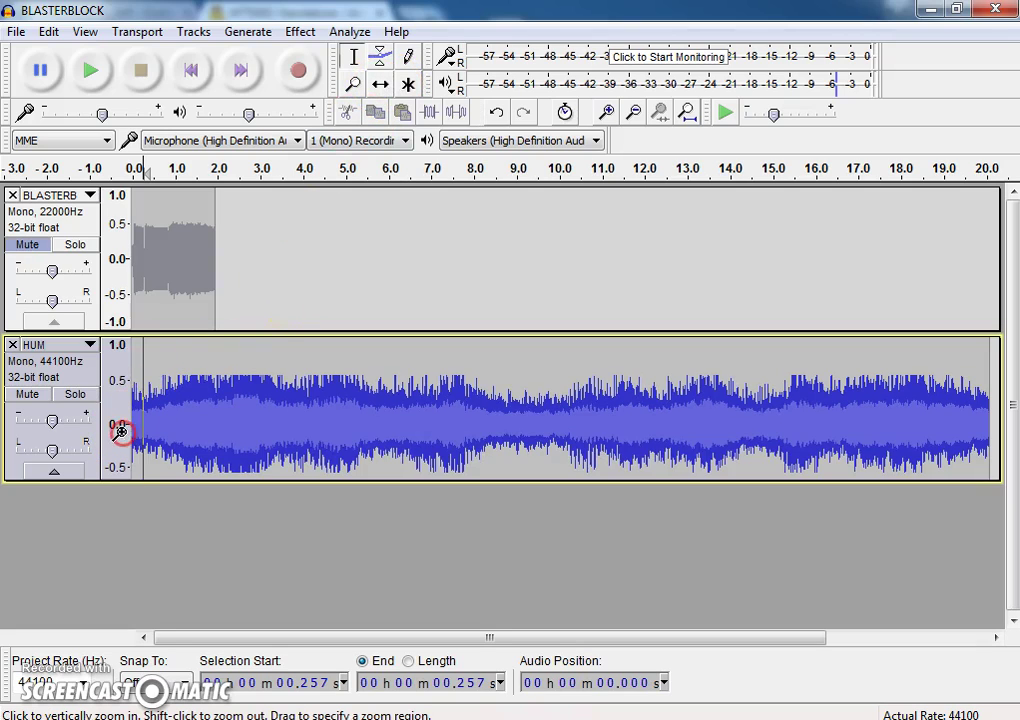
{"action": "left_click", "coordinate": [121, 432], "text": "shift"}
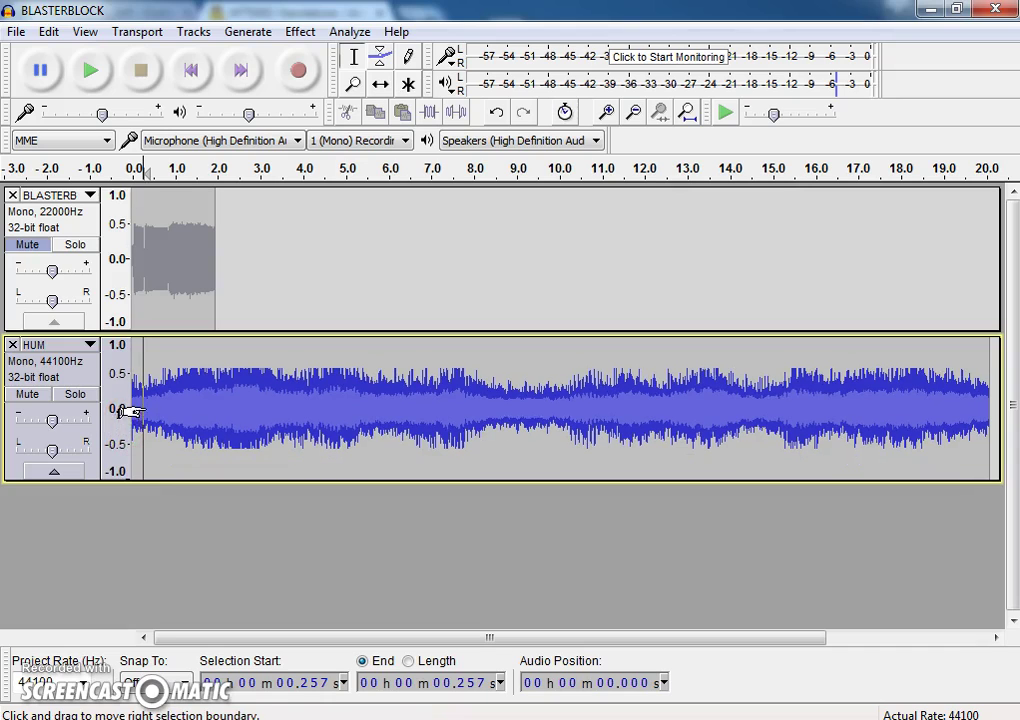
{"action": "left_click_drag", "start_coordinate": [133, 407], "coordinate": [1001, 410]}
Step: Copy the HUM audio and paste it at ~1.95 s in BLASTERBLOCK, extending it to about 22.3 s
{"action": "left_click", "coordinate": [733, 414]}
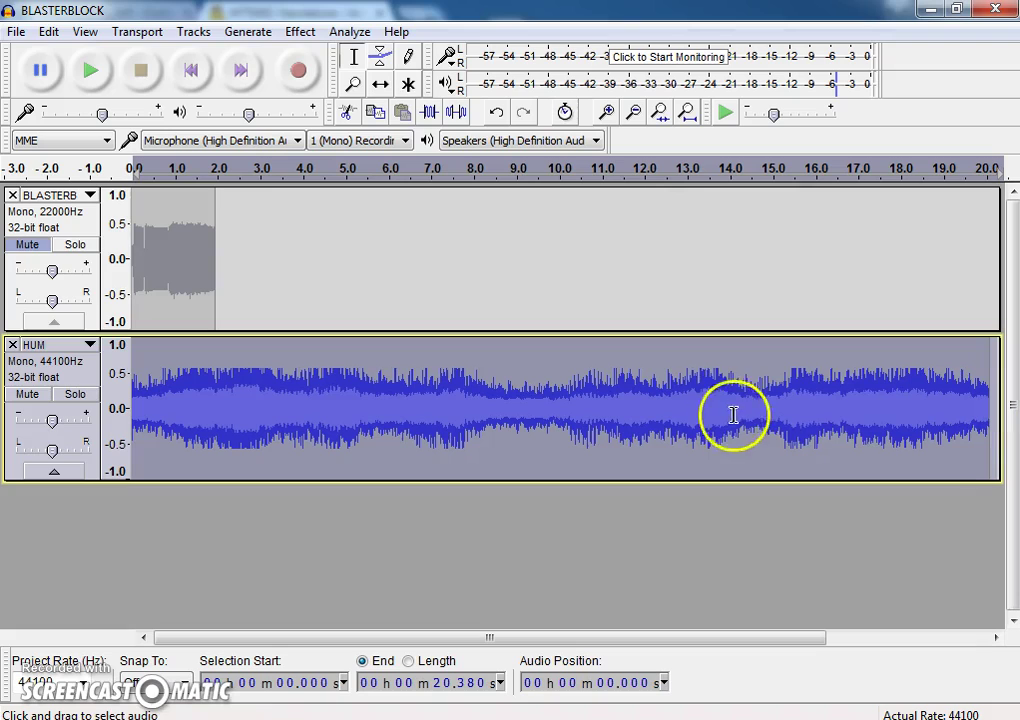
{"action": "left_click", "coordinate": [45, 32]}
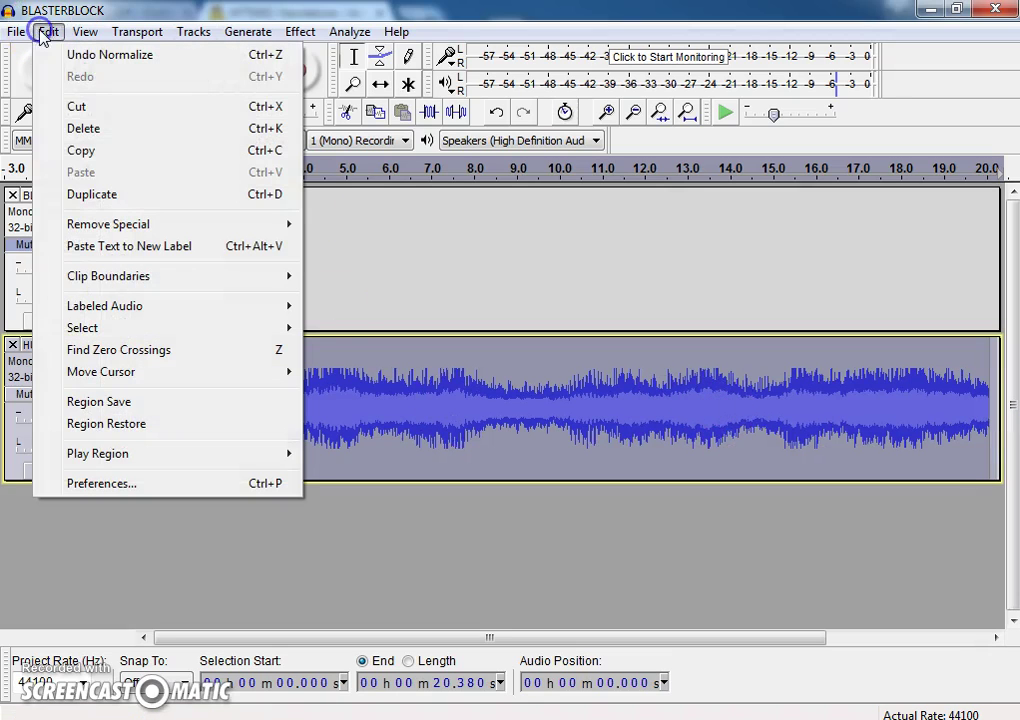
{"action": "left_click", "coordinate": [92, 152]}
{"action": "left_click", "coordinate": [219, 263]}
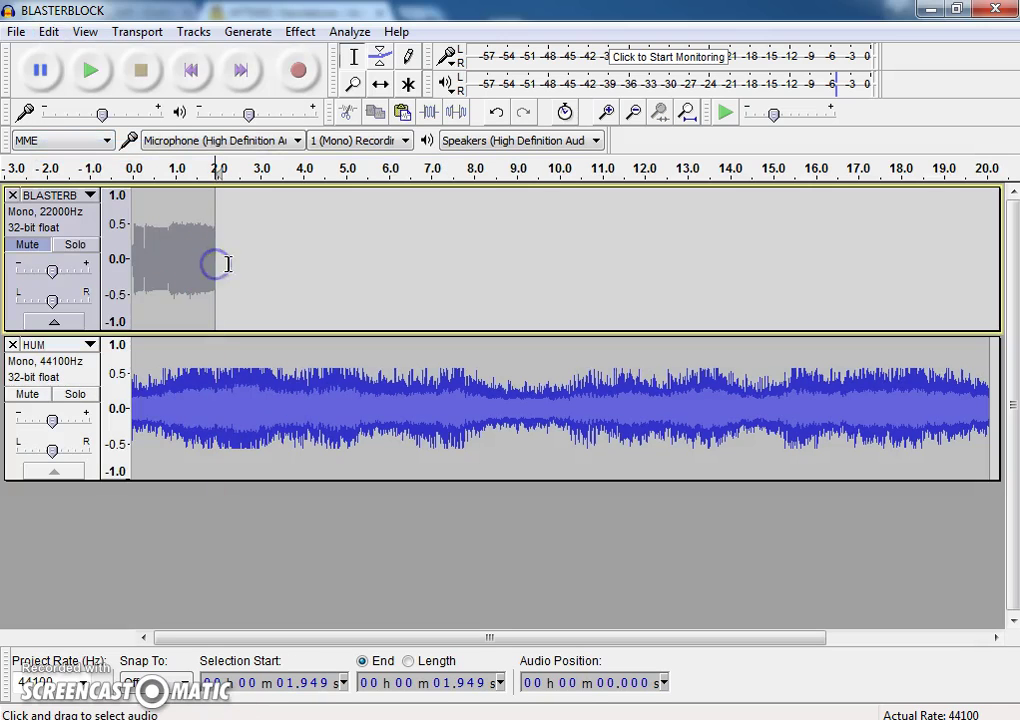
{"action": "left_click", "coordinate": [50, 33]}
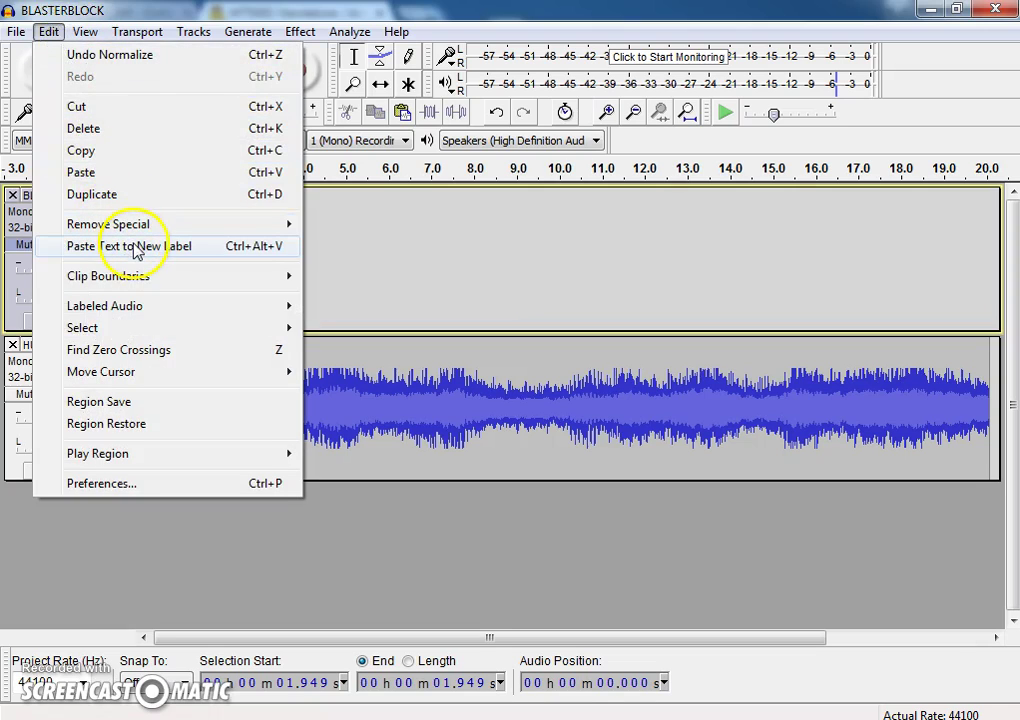
{"action": "left_click", "coordinate": [128, 173]}
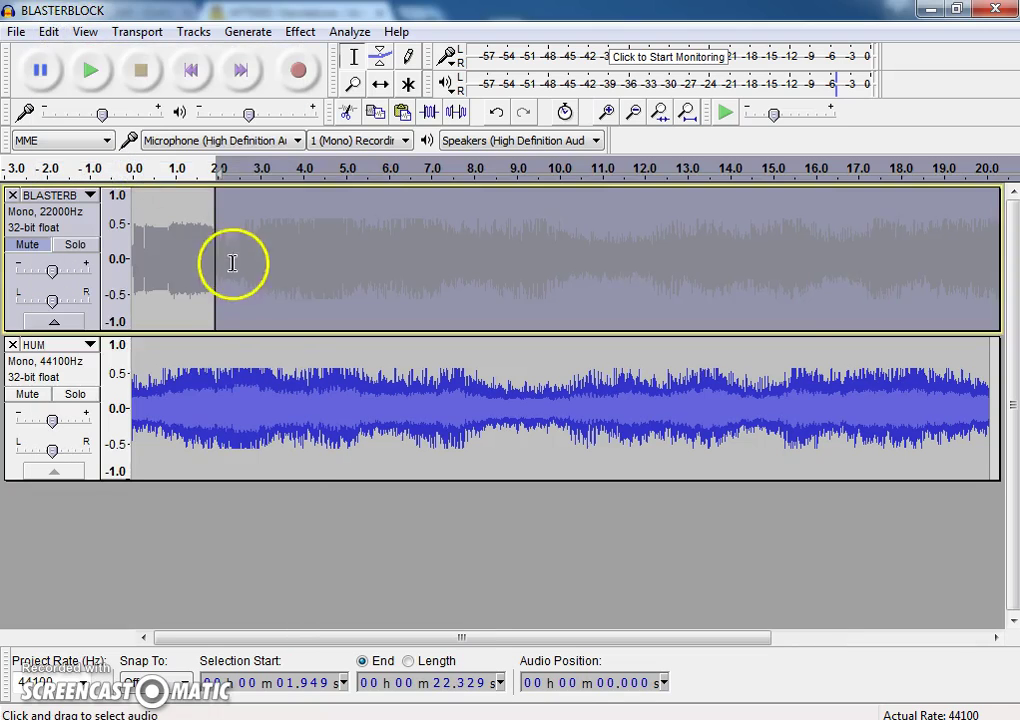
{"action": "left_click", "coordinate": [236, 264]}
Step: Mute HUM, unmute BLASTERBLOCK, and play the combined track from 1.634 s
{"action": "left_click", "coordinate": [201, 259]}
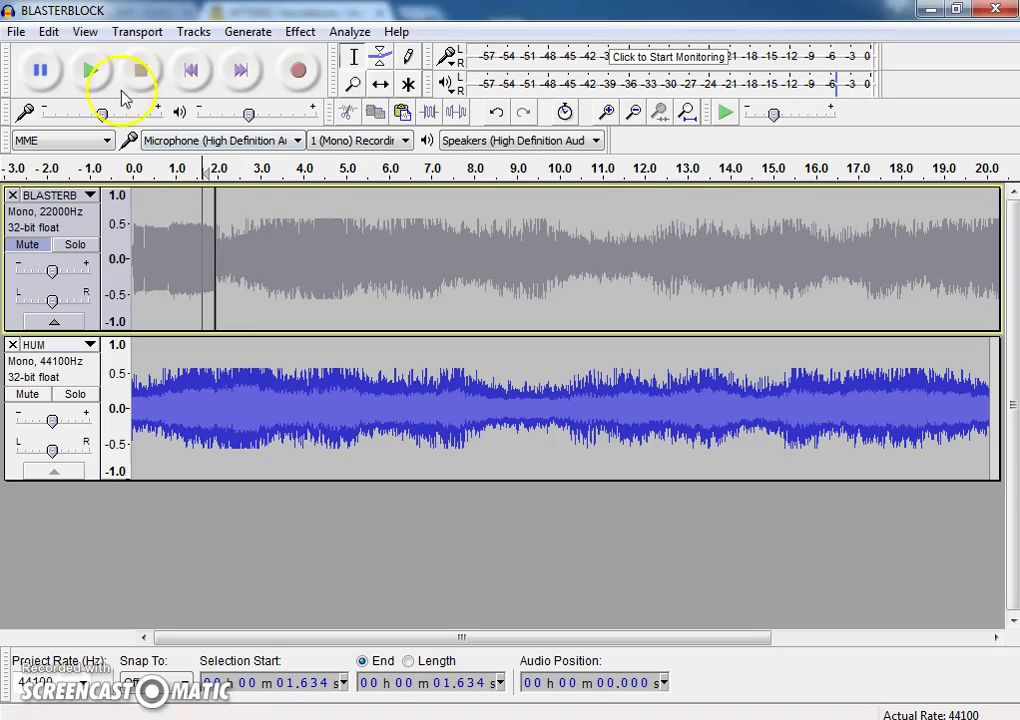
{"action": "left_click", "coordinate": [27, 395]}
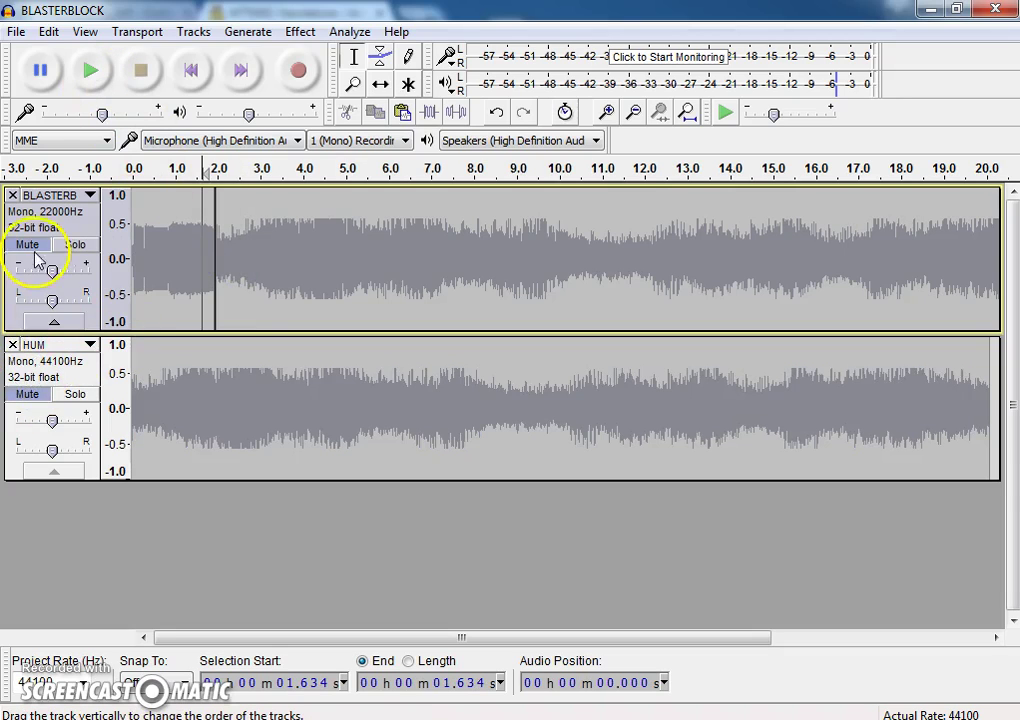
{"action": "left_click", "coordinate": [28, 245]}
{"action": "left_click", "coordinate": [90, 70]}
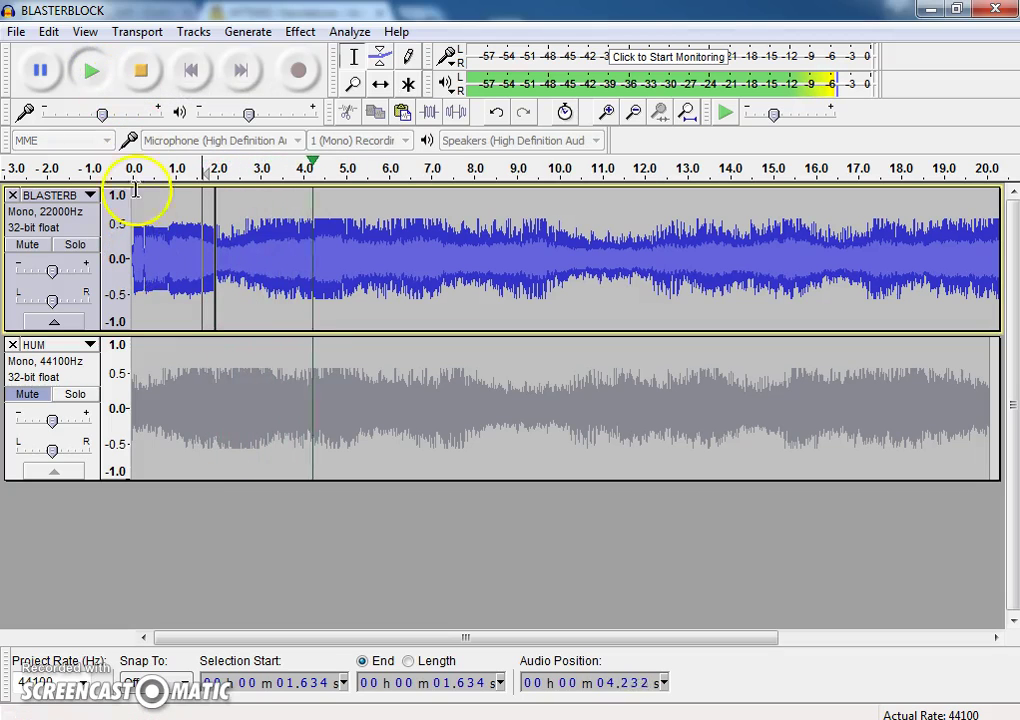
{"action": "left_click", "coordinate": [137, 72]}
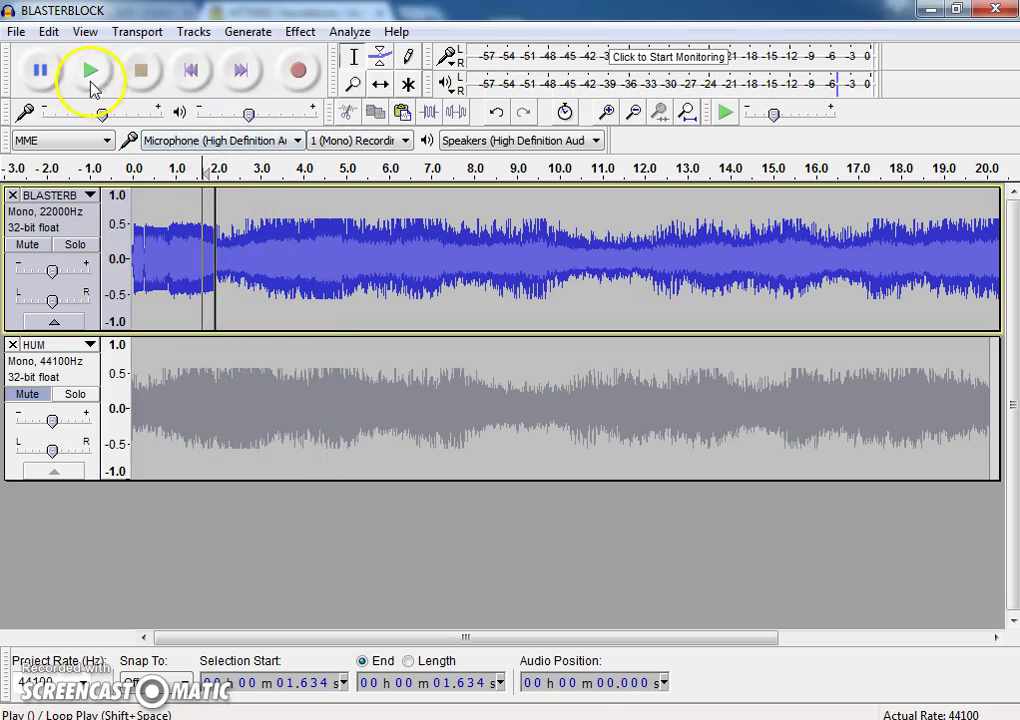
{"action": "left_click", "coordinate": [90, 72]}
{"action": "left_click", "coordinate": [141, 72]}
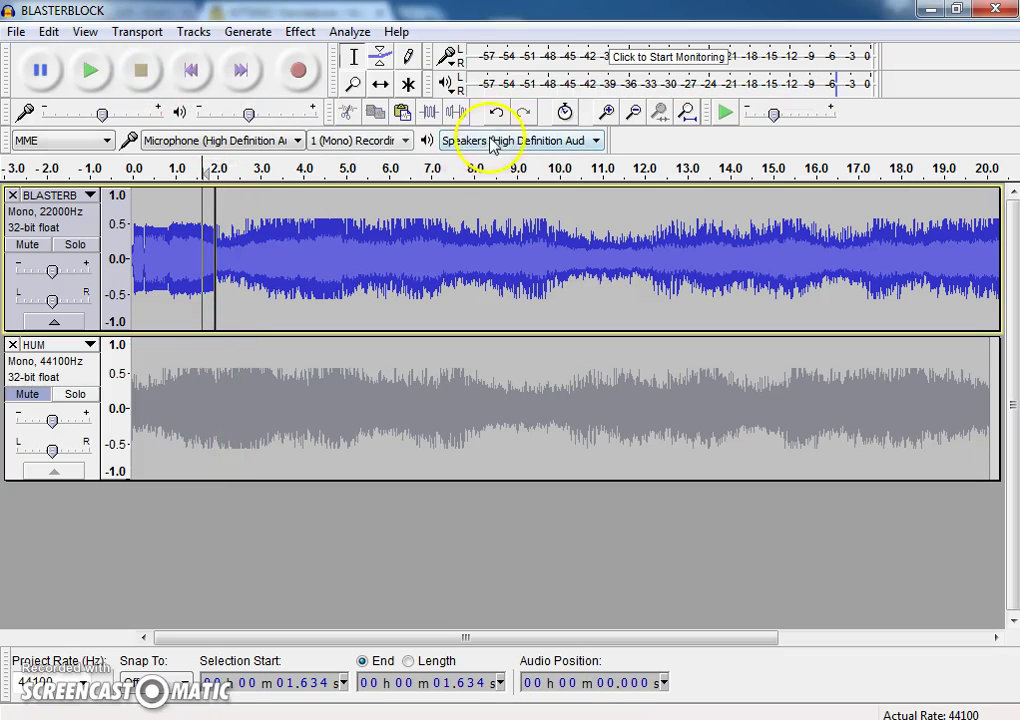
Step: Replay the combined blaster-plus-hum track from the very beginning
{"action": "left_click", "coordinate": [137, 238]}
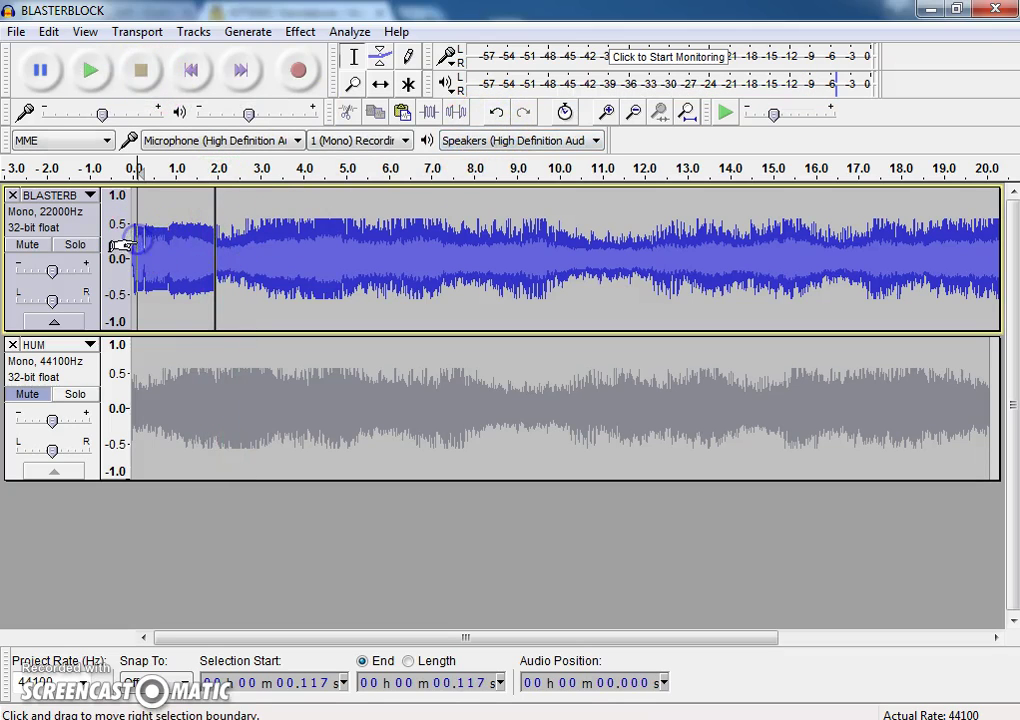
{"action": "left_click", "coordinate": [131, 238]}
{"action": "left_click", "coordinate": [91, 70]}
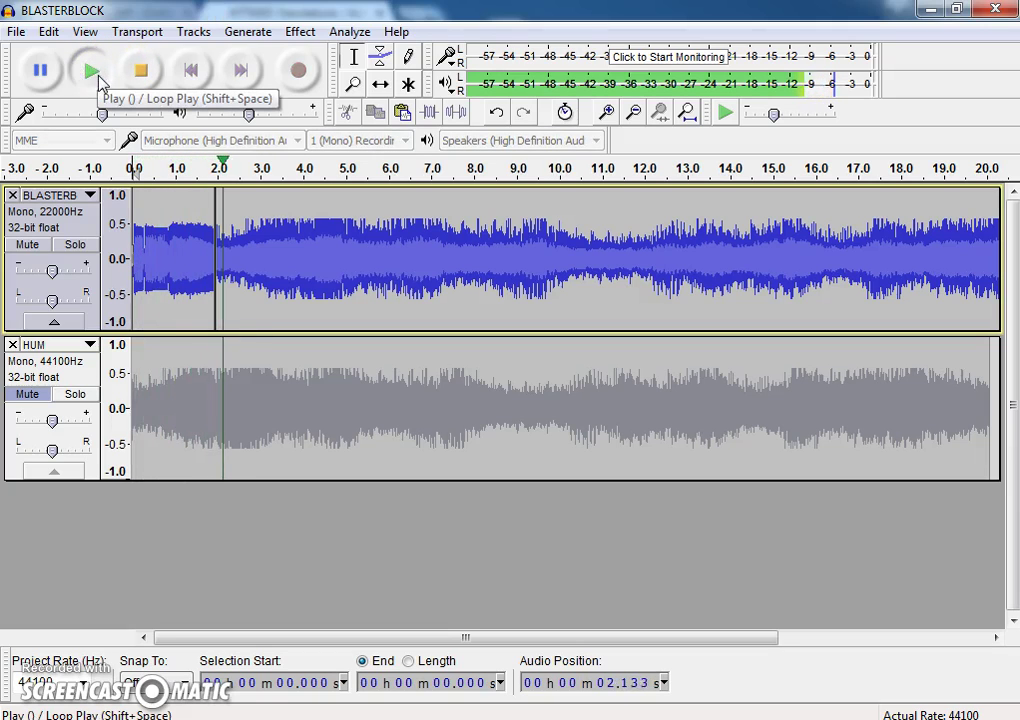
{"action": "left_click", "coordinate": [150, 83]}
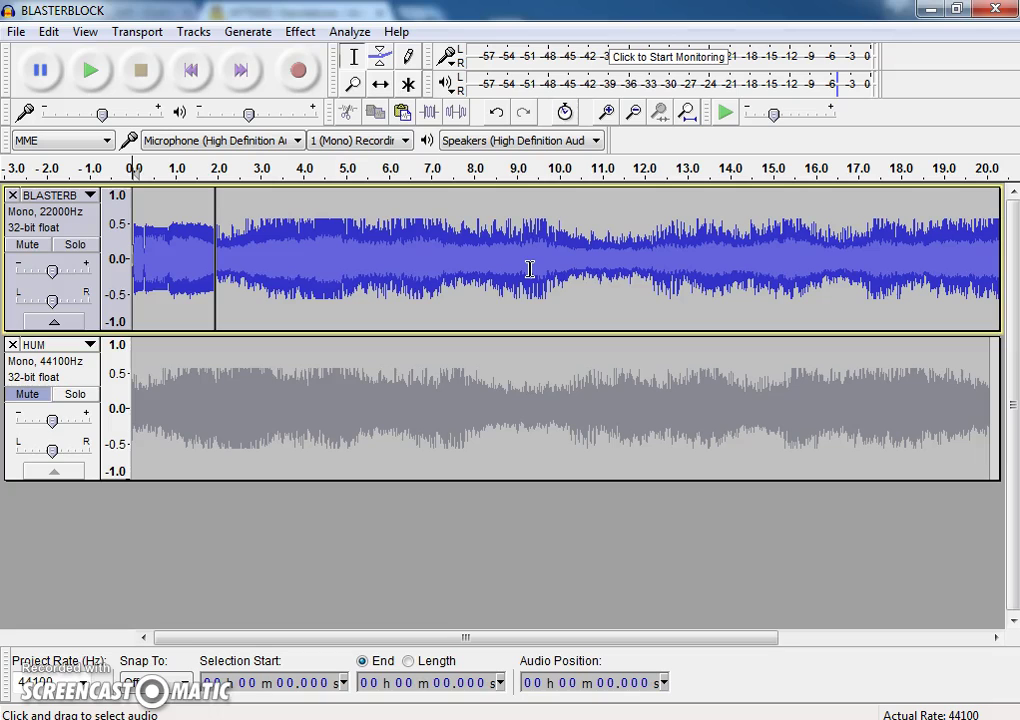
Step: Remove the HUM track and set the project rate to 22000 Hz
{"action": "left_click", "coordinate": [210, 395]}
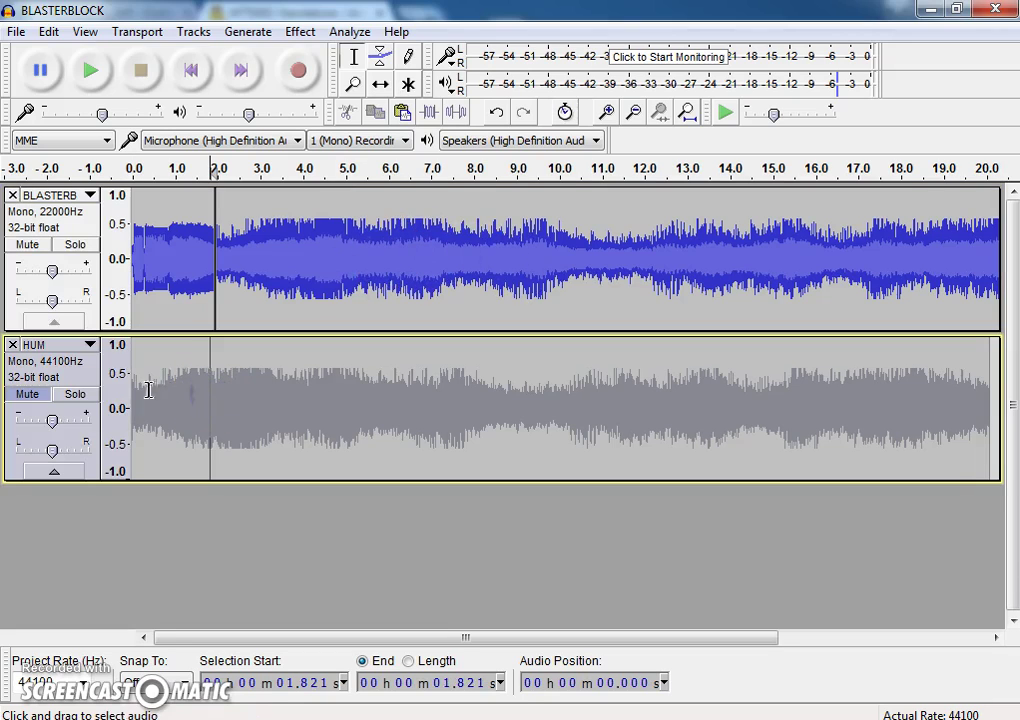
{"action": "left_click", "coordinate": [12, 344]}
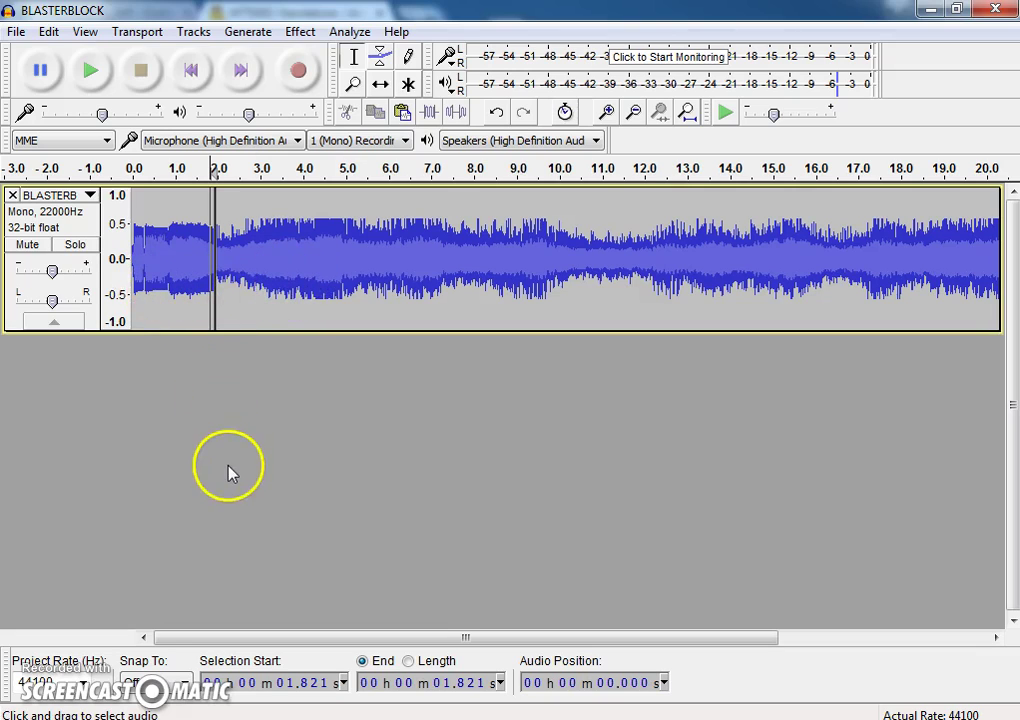
{"action": "left_click", "coordinate": [84, 684]}
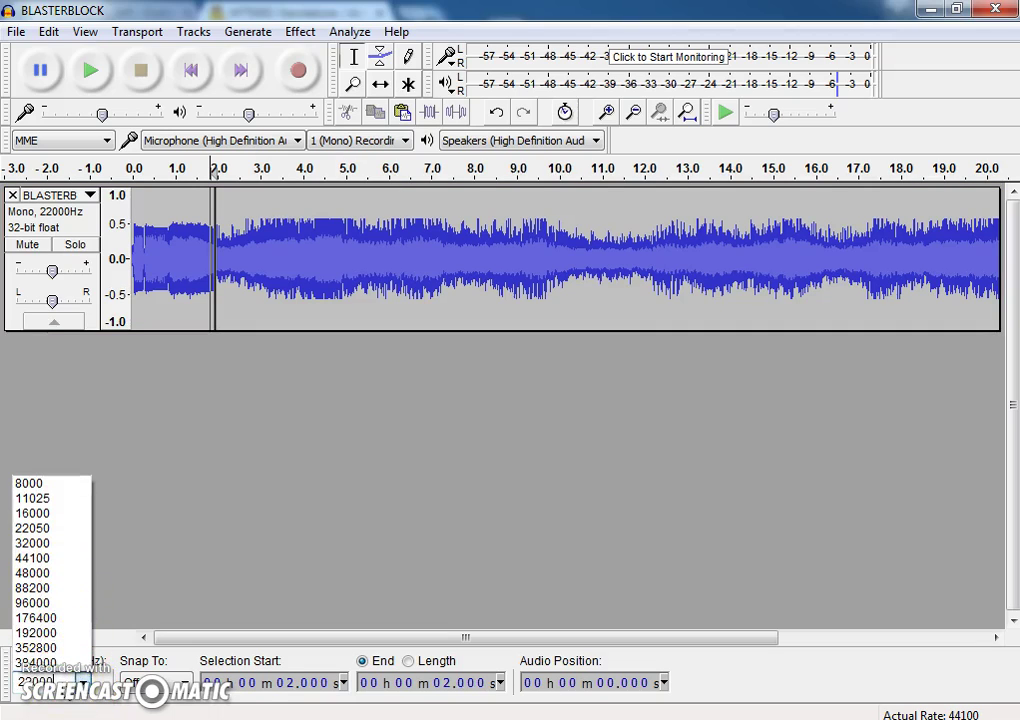
{"action": "left_click", "coordinate": [17, 681]}
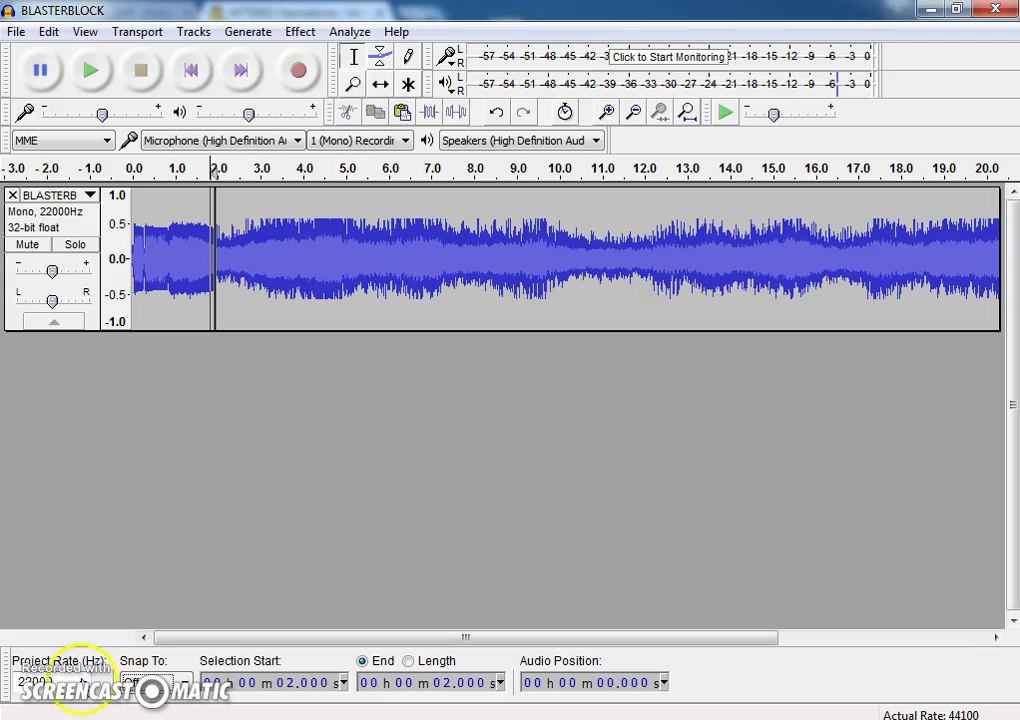
Step: Zoom in three times on the waveform start and play BLASTERBLOCK from 1.836 s
{"action": "left_click", "coordinate": [138, 266]}
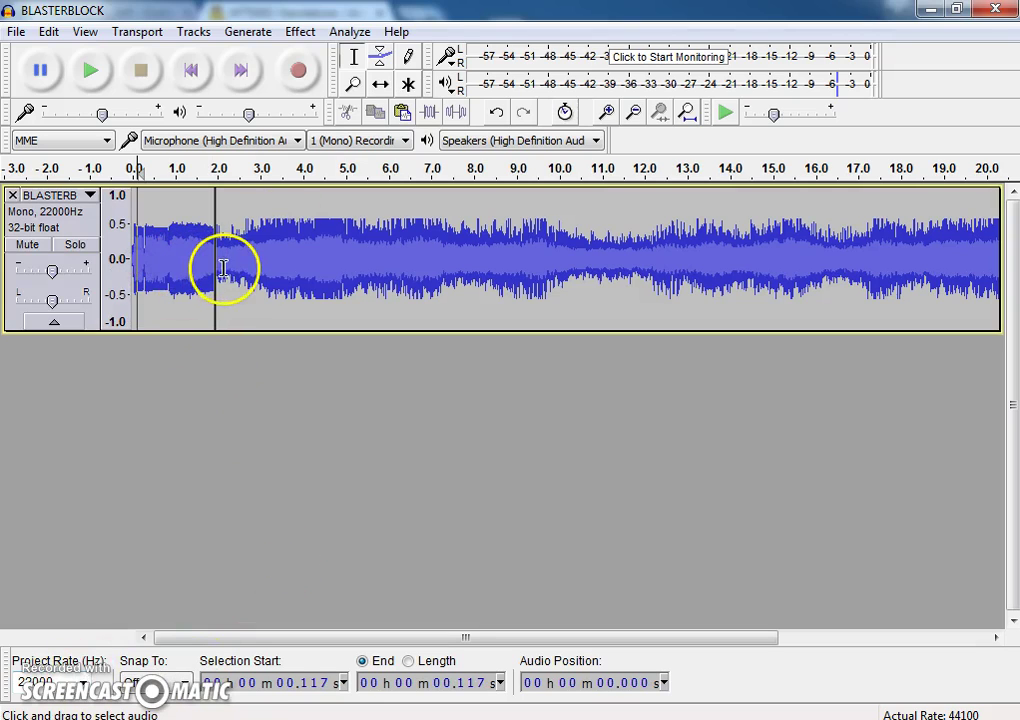
{"action": "left_click", "coordinate": [608, 112]}
{"action": "left_click", "coordinate": [608, 112]}
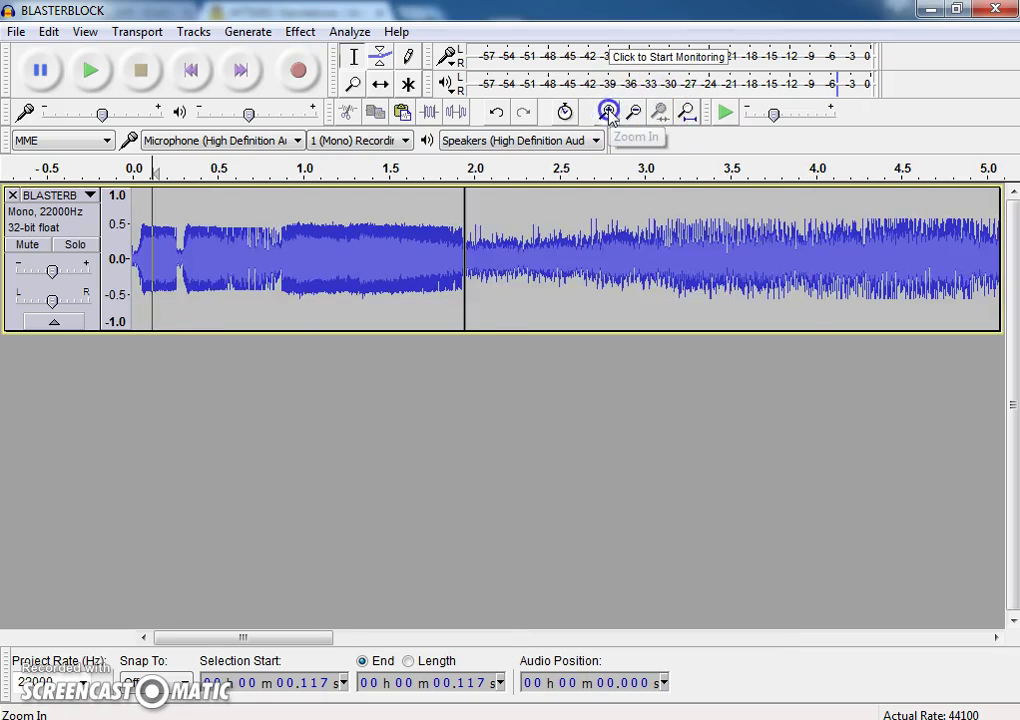
{"action": "left_click", "coordinate": [608, 112]}
{"action": "left_click", "coordinate": [757, 262]}
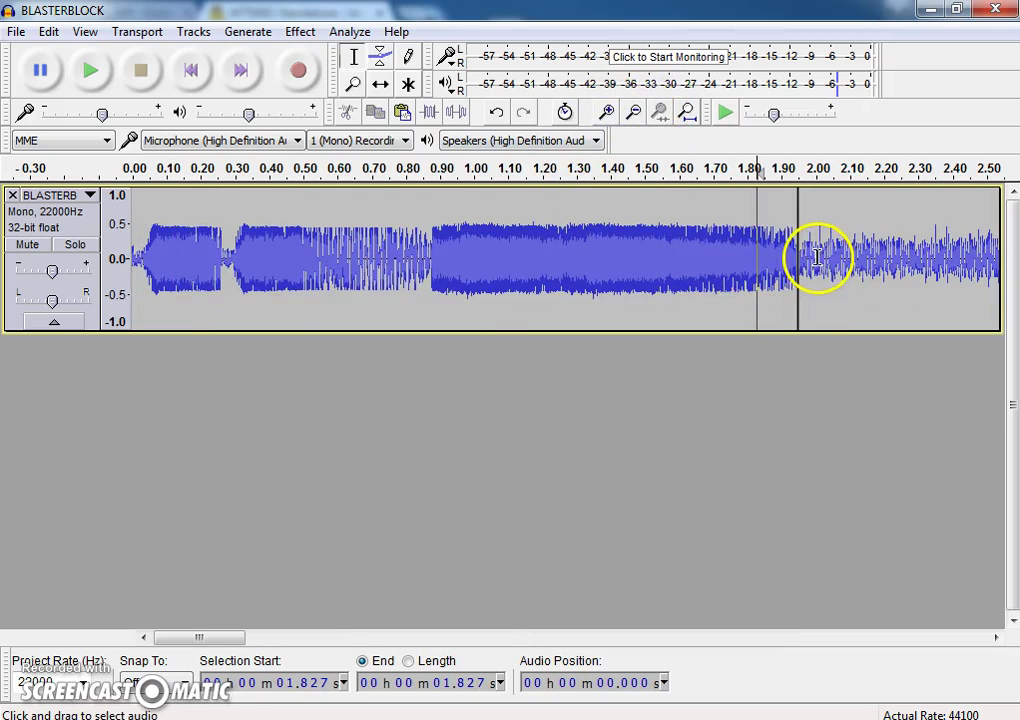
{"action": "left_click", "coordinate": [760, 274]}
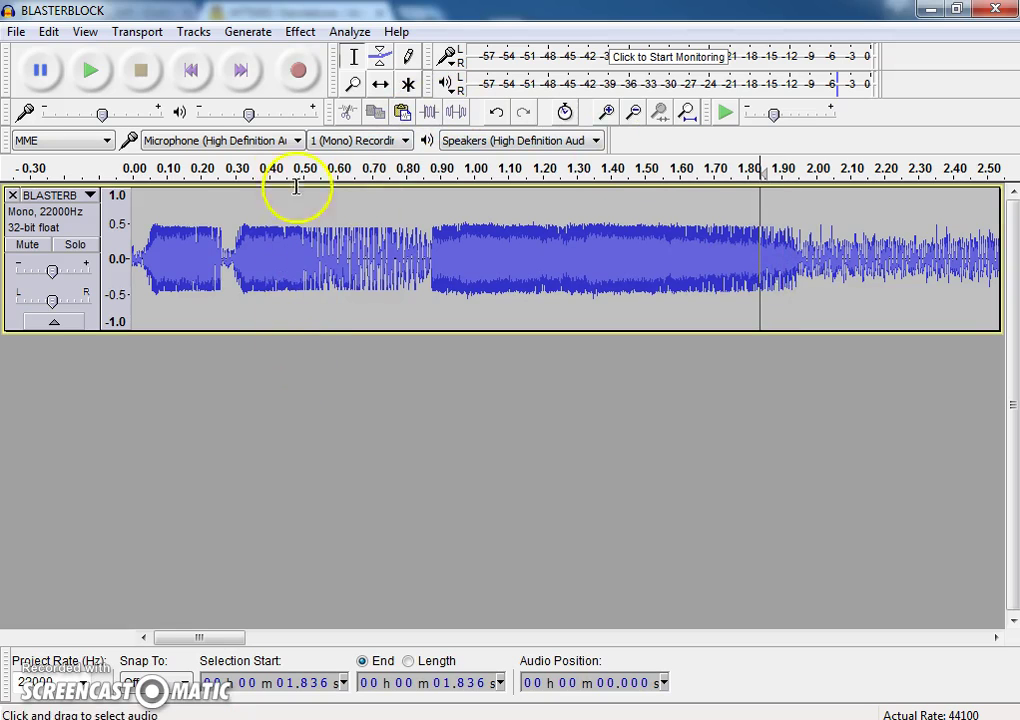
{"action": "left_click", "coordinate": [90, 72]}
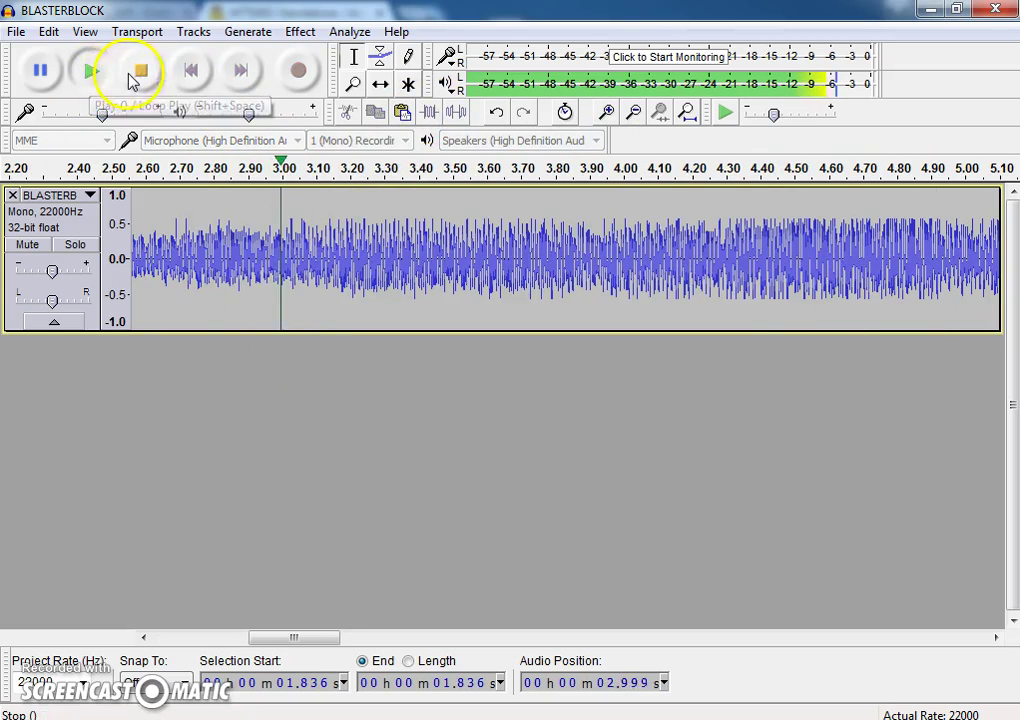
{"action": "left_click", "coordinate": [135, 76]}
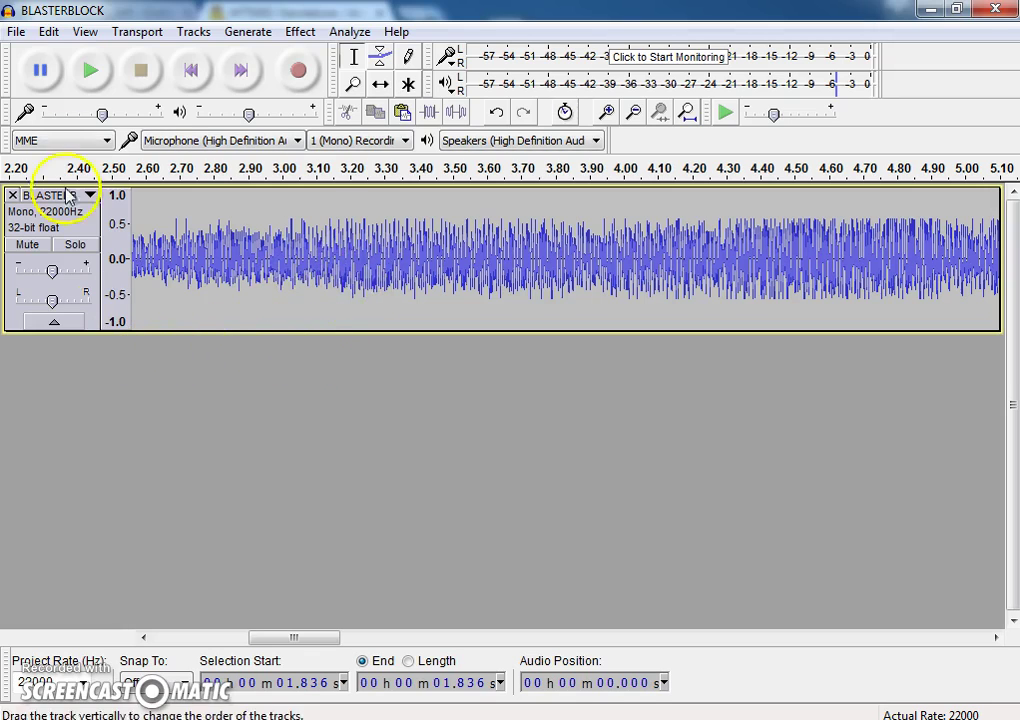
{"action": "left_click", "coordinate": [16, 31]}
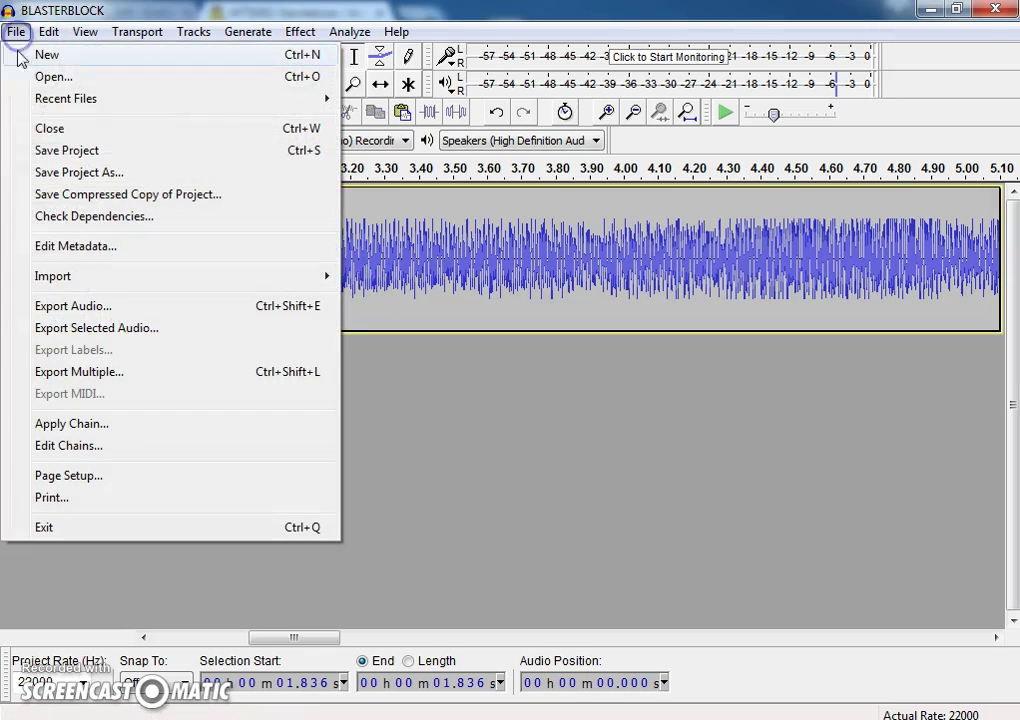
Step: Export the track as BlasterBlock.wav (16-bit PCM) into LukeFont with blank metadata
{"action": "left_click", "coordinate": [60, 307]}
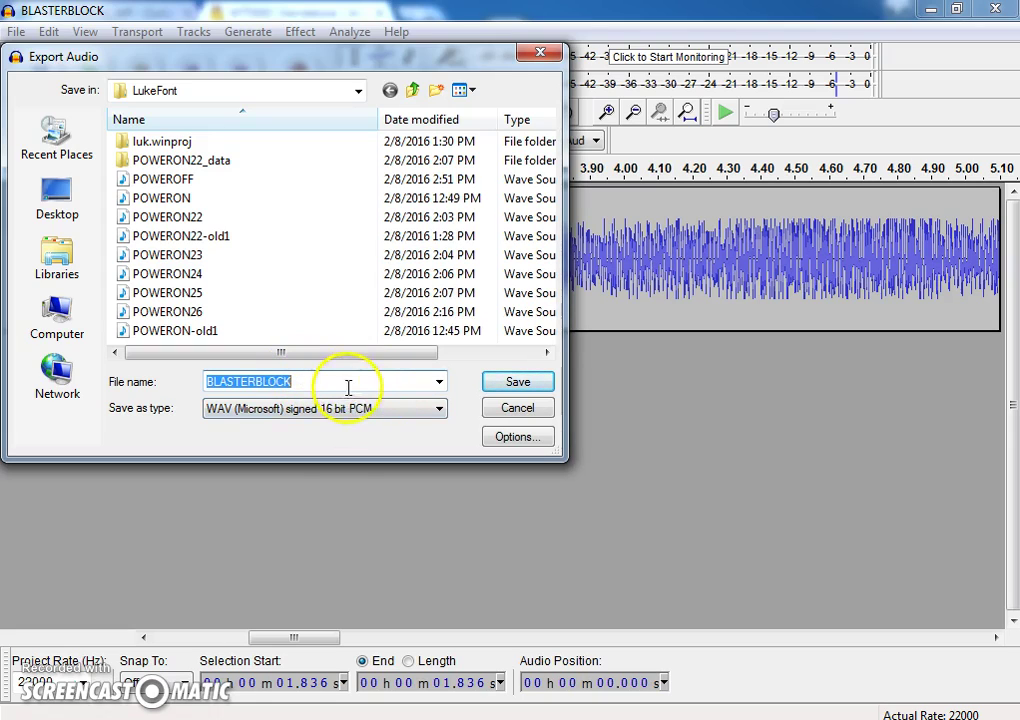
{"action": "left_click", "coordinate": [341, 386]}
{"action": "left_click", "coordinate": [250, 254]}
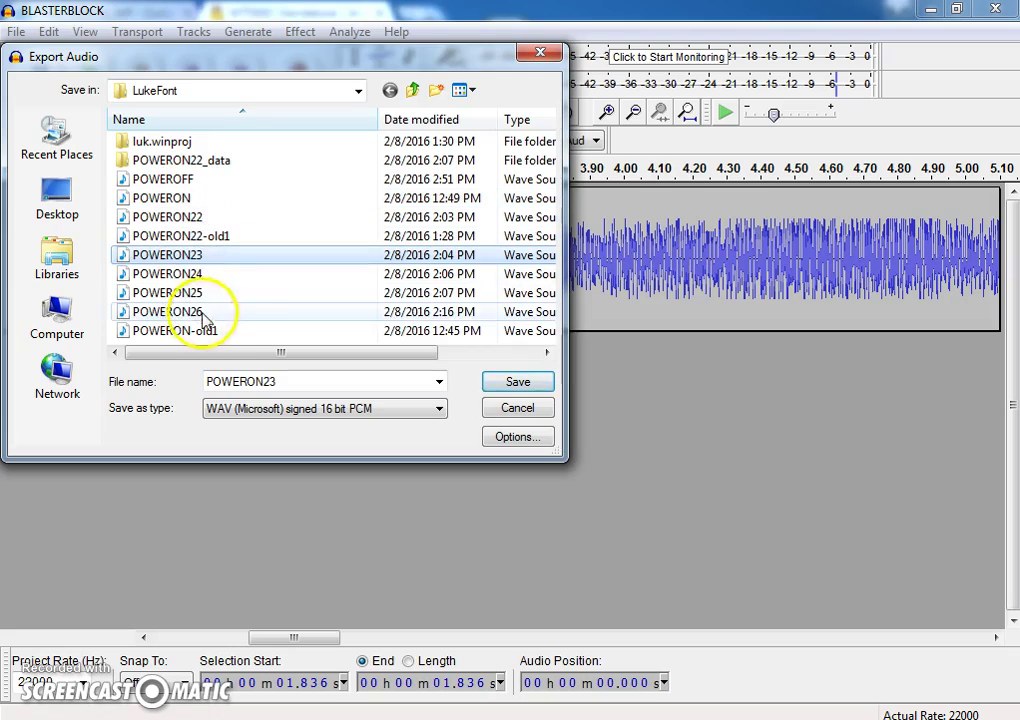
{"action": "double_click", "coordinate": [297, 379]}
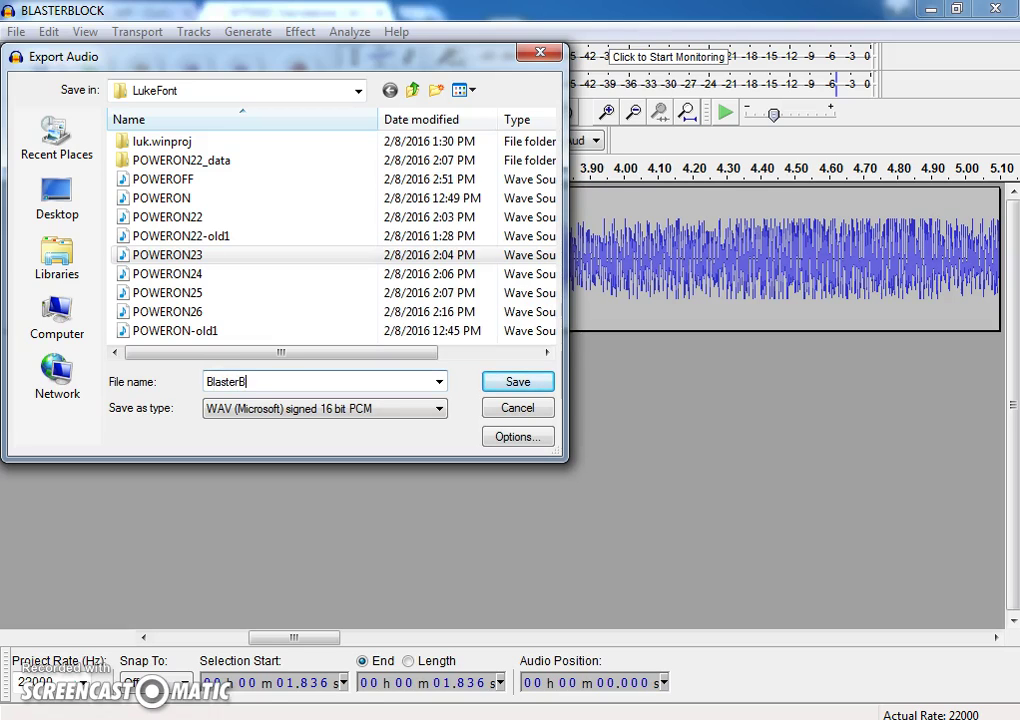
{"action": "type", "text": "BlasterBlock"}
{"action": "key", "text": "Return"}
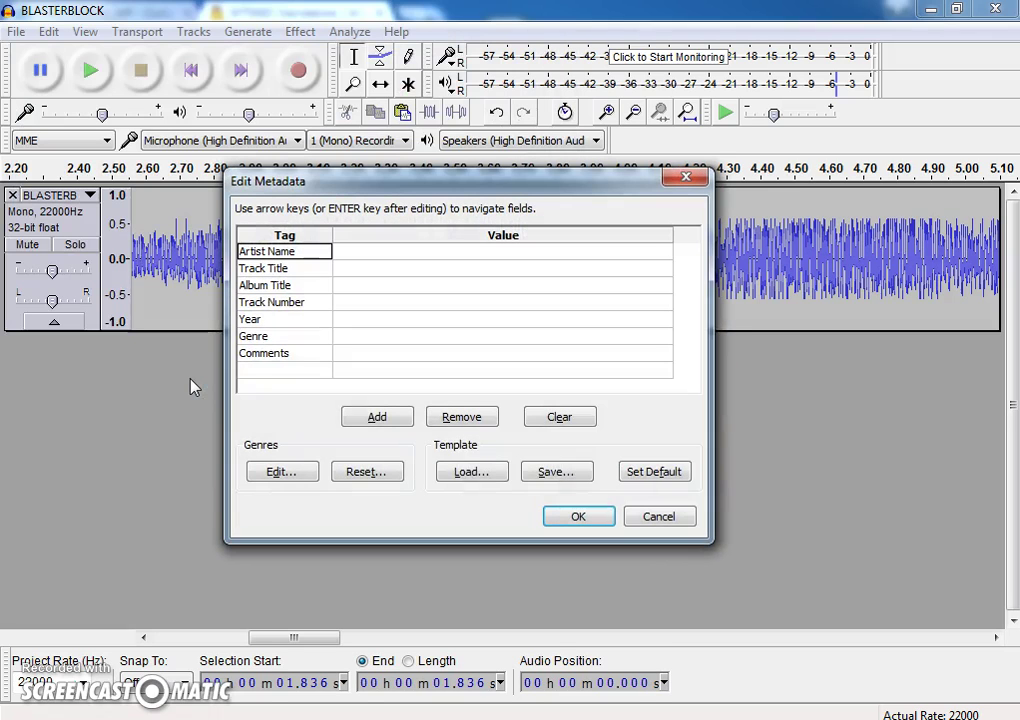
{"action": "left_click", "coordinate": [574, 518]}
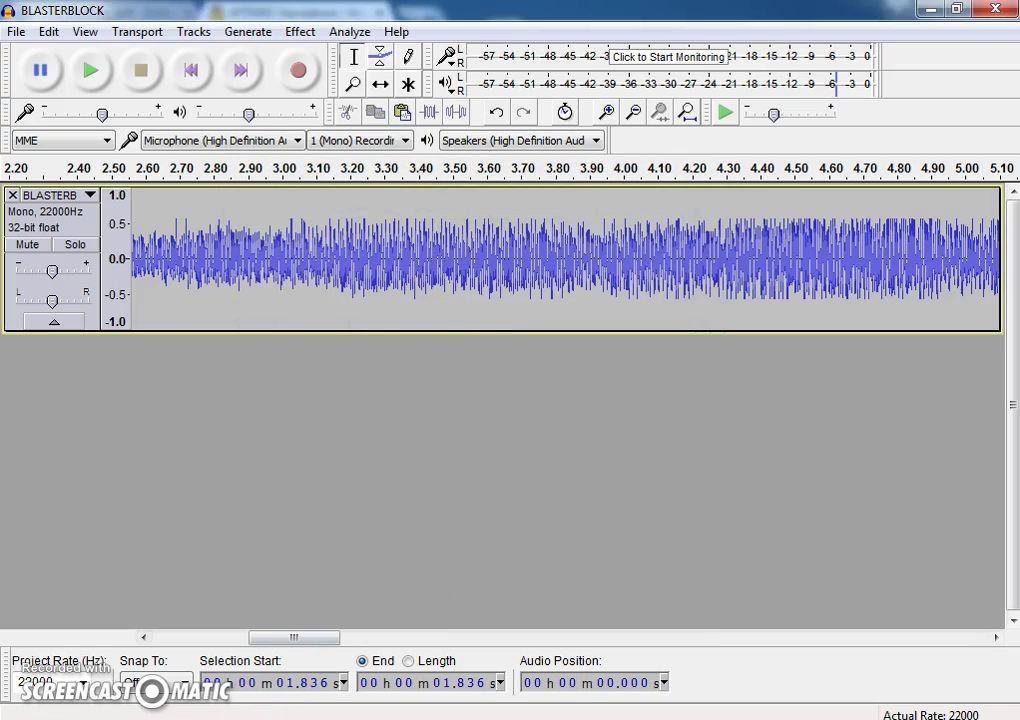
{"action": "key", "text": "super"}
Step: Launch WT588D VoiceChip Beta 1.6.exe from the waytronic program folder
{"action": "left_click", "coordinate": [52, 658]}
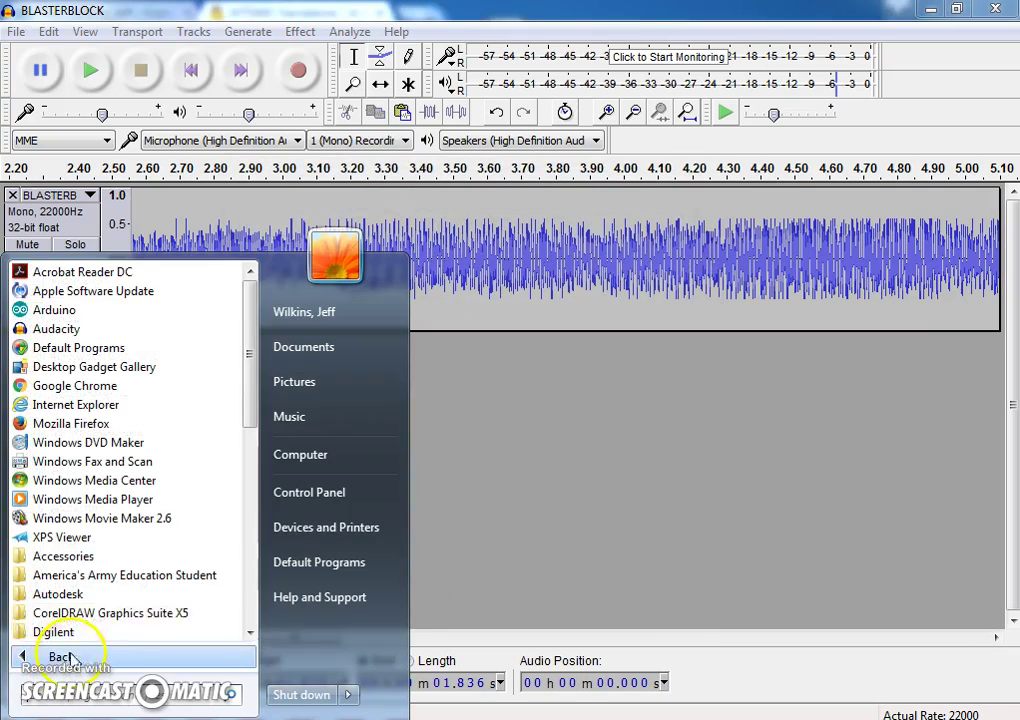
{"action": "scroll", "coordinate": [122, 628], "scroll_direction": "down", "scroll_amount": 9}
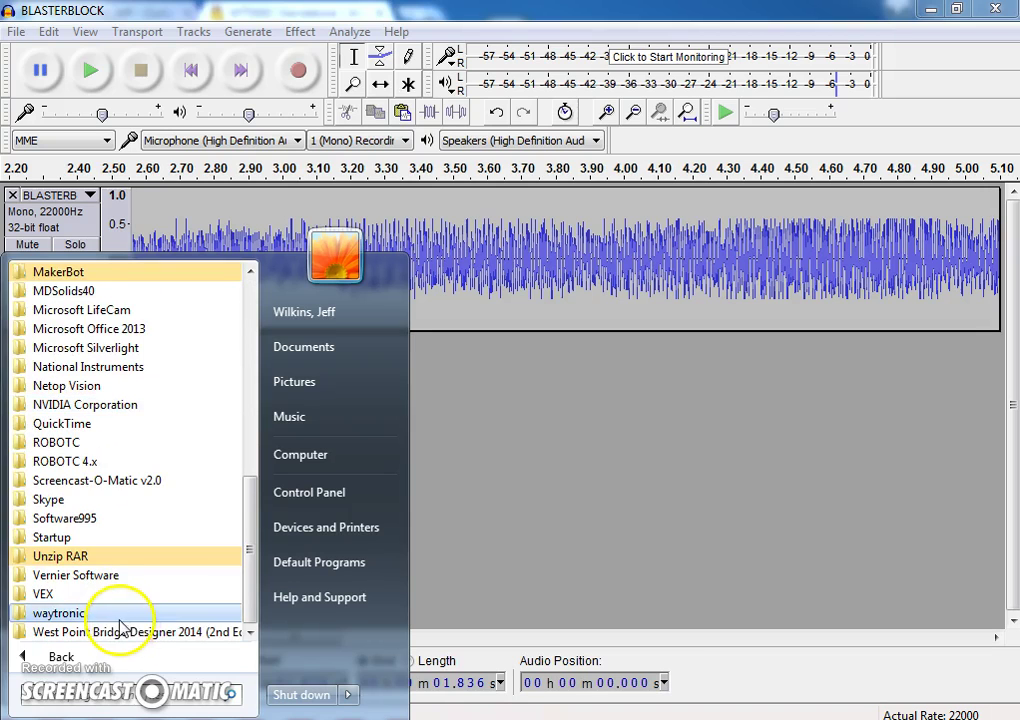
{"action": "left_click", "coordinate": [118, 616]}
{"action": "left_click", "coordinate": [118, 630]}
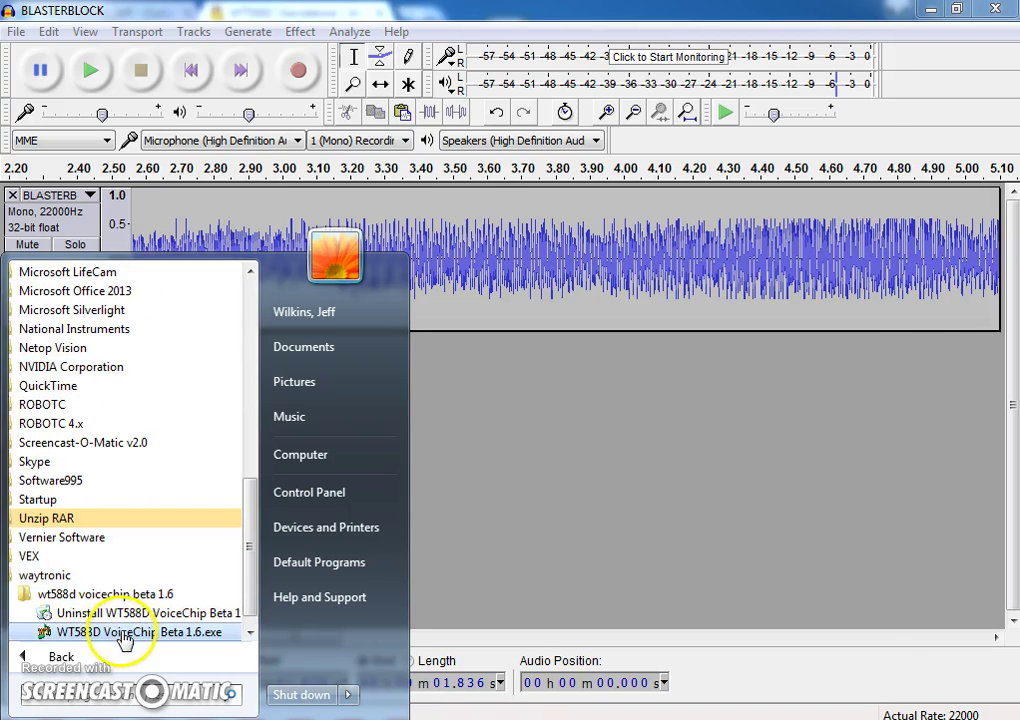
{"action": "left_click", "coordinate": [122, 638]}
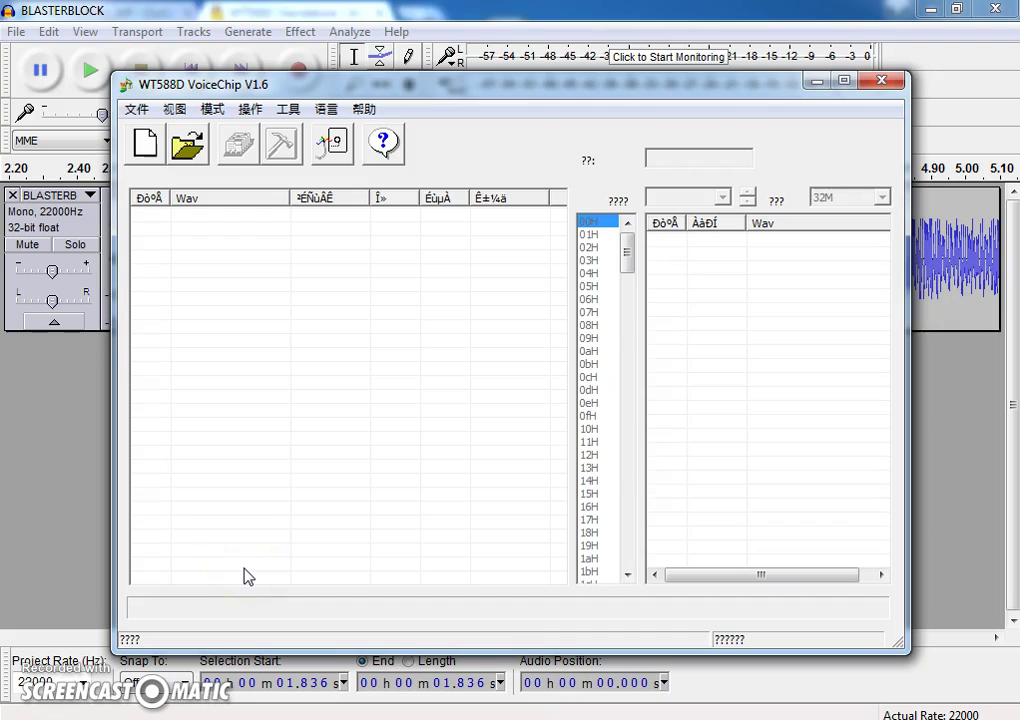
{"action": "left_click", "coordinate": [15, 712]}
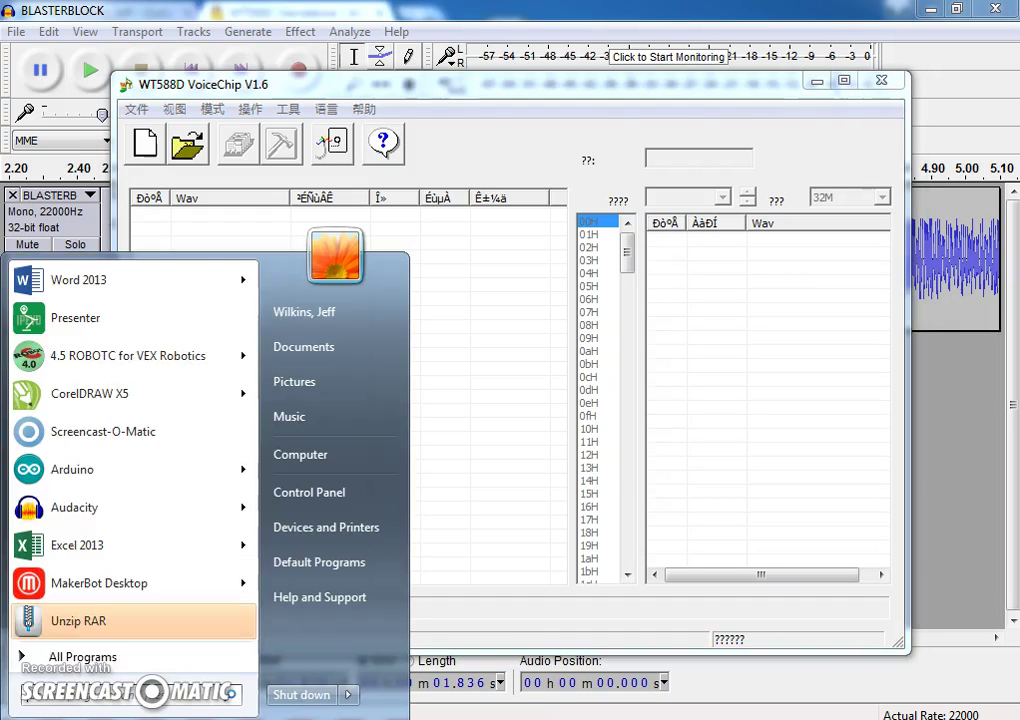
{"action": "left_click", "coordinate": [117, 324]}
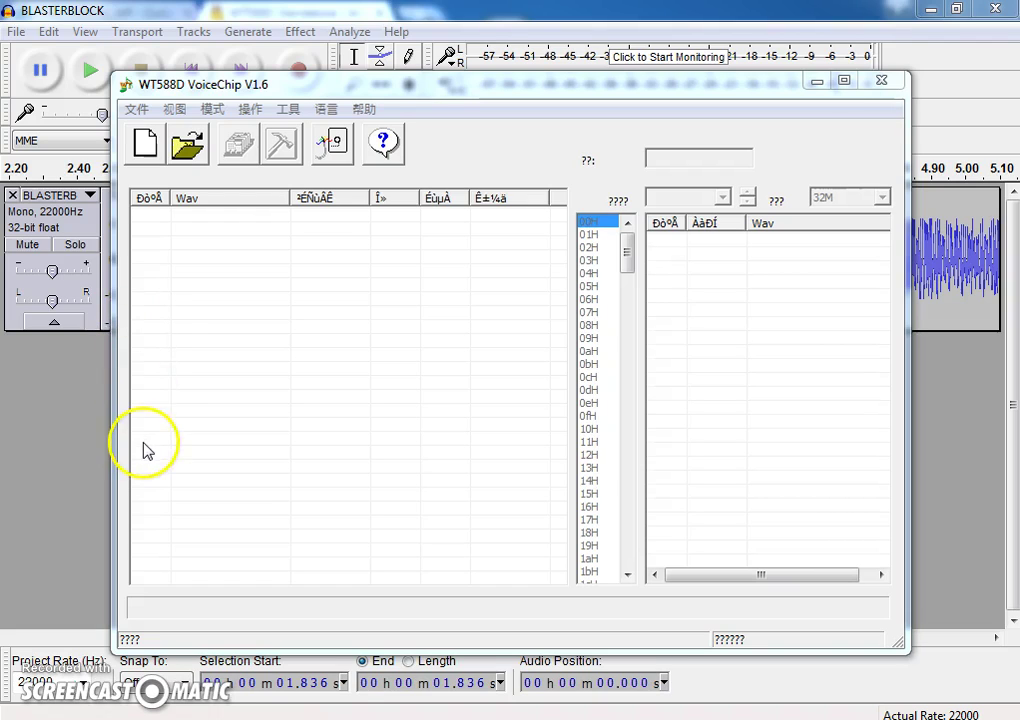
{"action": "key", "text": "alt+Tab"}
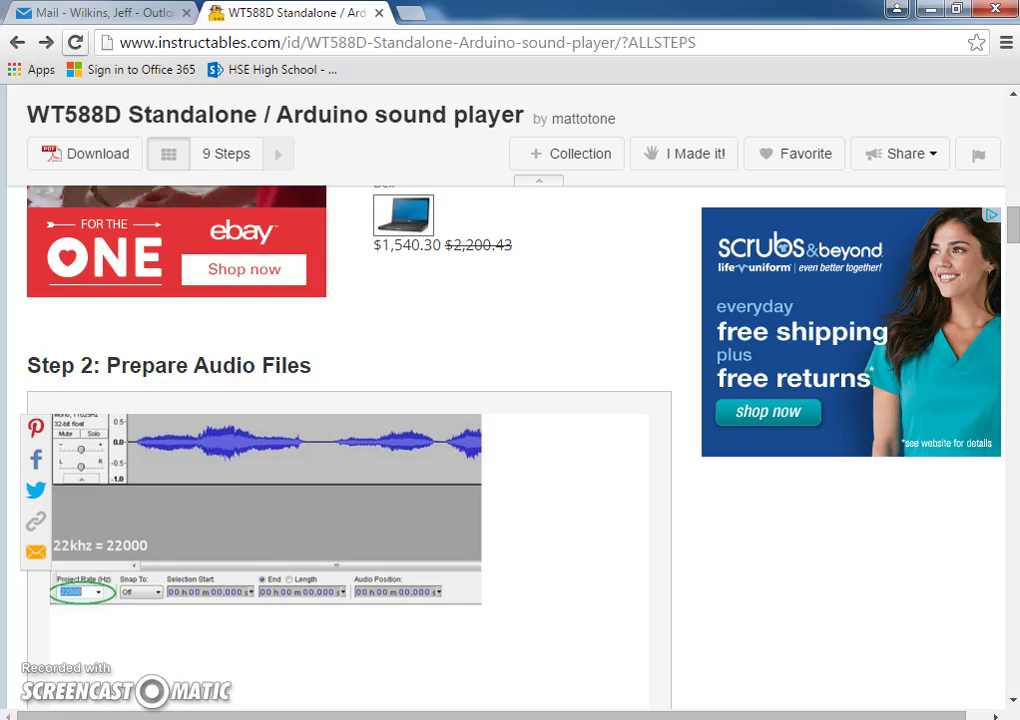
Step: Scroll the Instructables guide down to the Step 9: Test Key Control wiring diagram
{"action": "scroll", "coordinate": [440, 360], "scroll_direction": "down", "scroll_amount": 5}
{"action": "scroll", "coordinate": [470, 425], "scroll_direction": "down", "scroll_amount": 15}
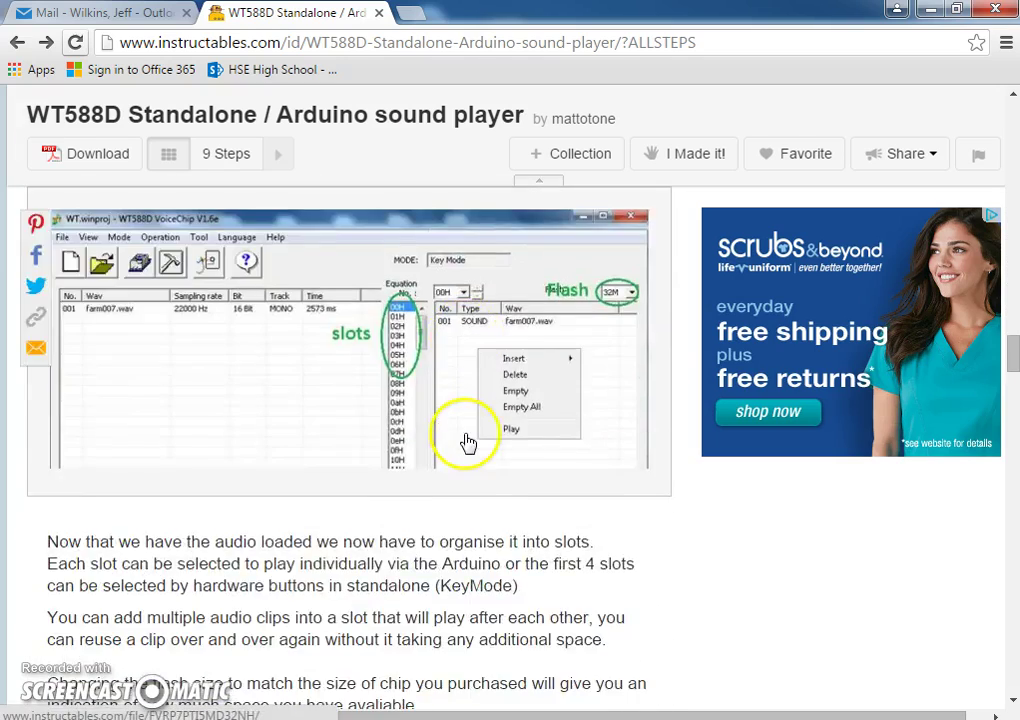
{"action": "scroll", "coordinate": [465, 441], "scroll_direction": "down", "scroll_amount": 15}
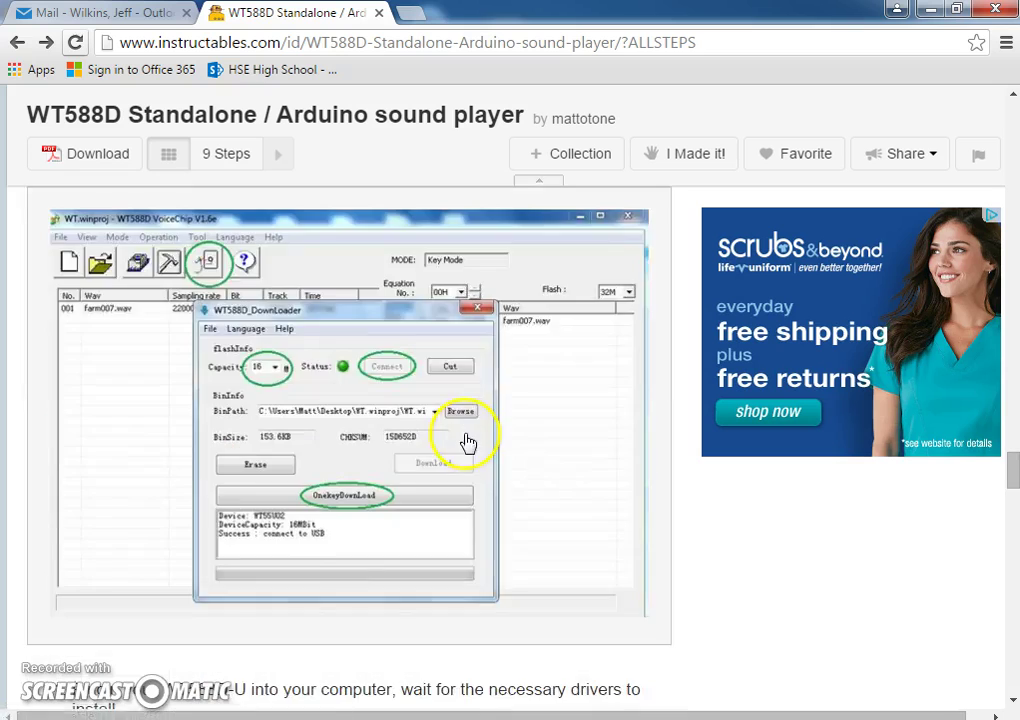
{"action": "scroll", "coordinate": [465, 441], "scroll_direction": "up", "scroll_amount": 2}
{"action": "scroll", "coordinate": [465, 441], "scroll_direction": "down", "scroll_amount": 1}
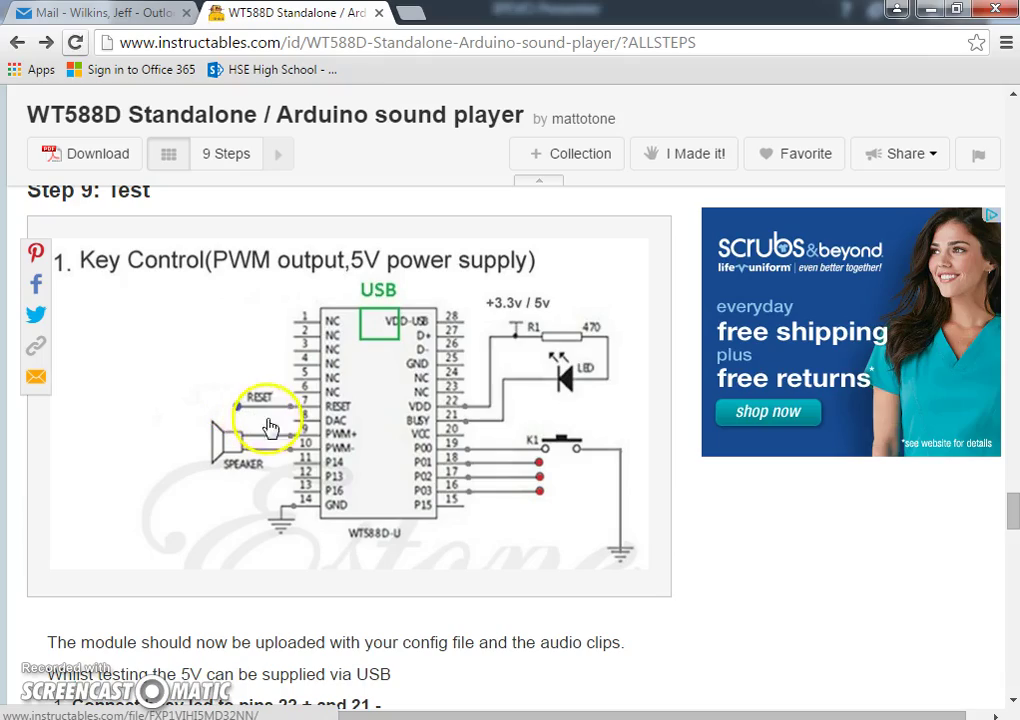
Step: Show the wired breadboard in IPEVO Presenter's live camera, then return to the Step 9 diagram
{"action": "key", "text": "alt+Tab"}
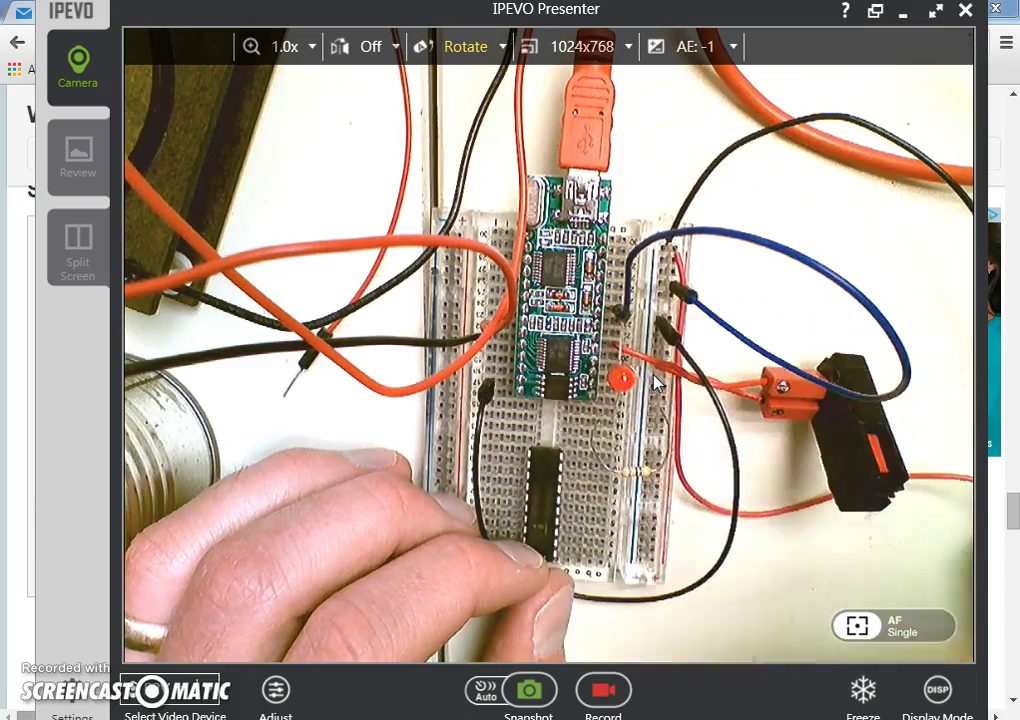
{"action": "mouse_move", "coordinate": [335, 718]}
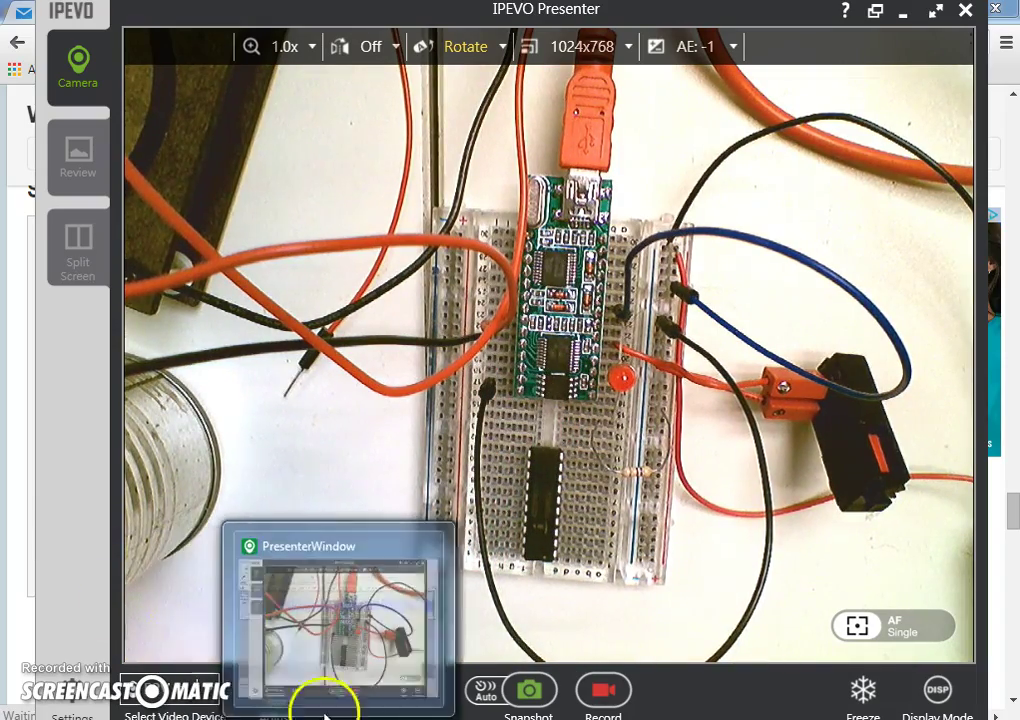
{"action": "left_click", "coordinate": [23, 508]}
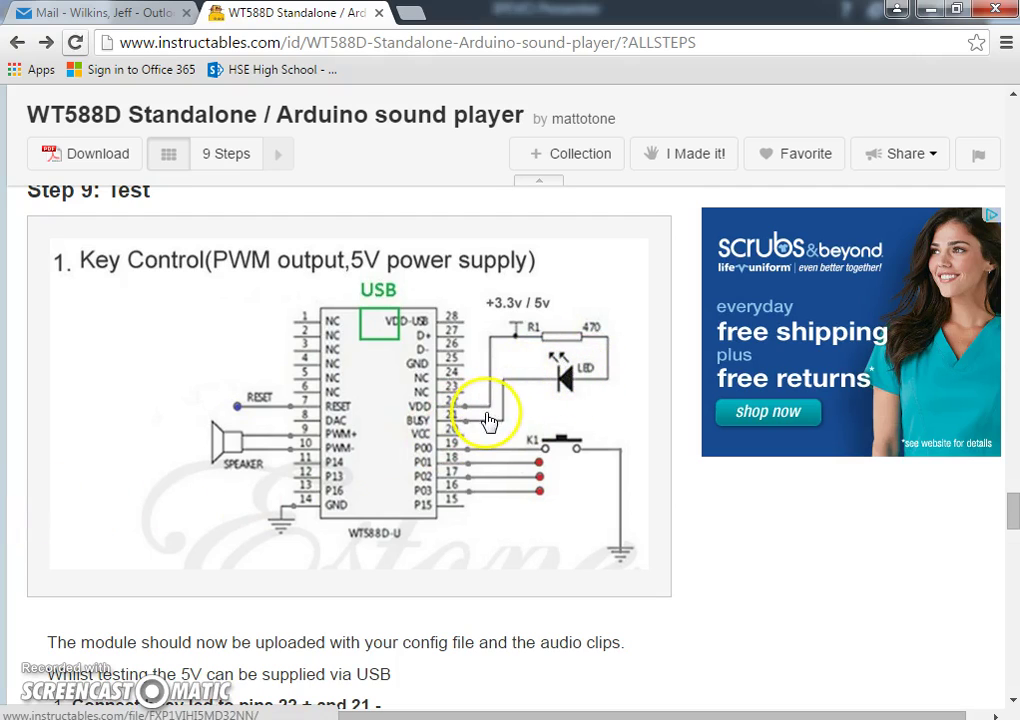
{"action": "left_click", "coordinate": [636, 580]}
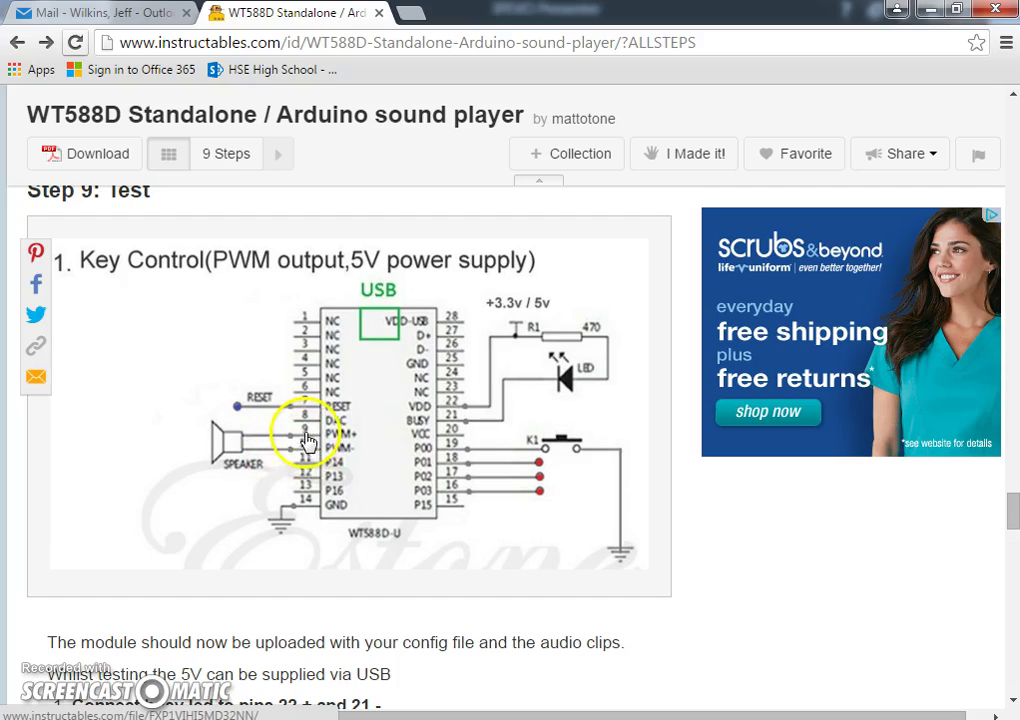
{"action": "left_click", "coordinate": [282, 525]}
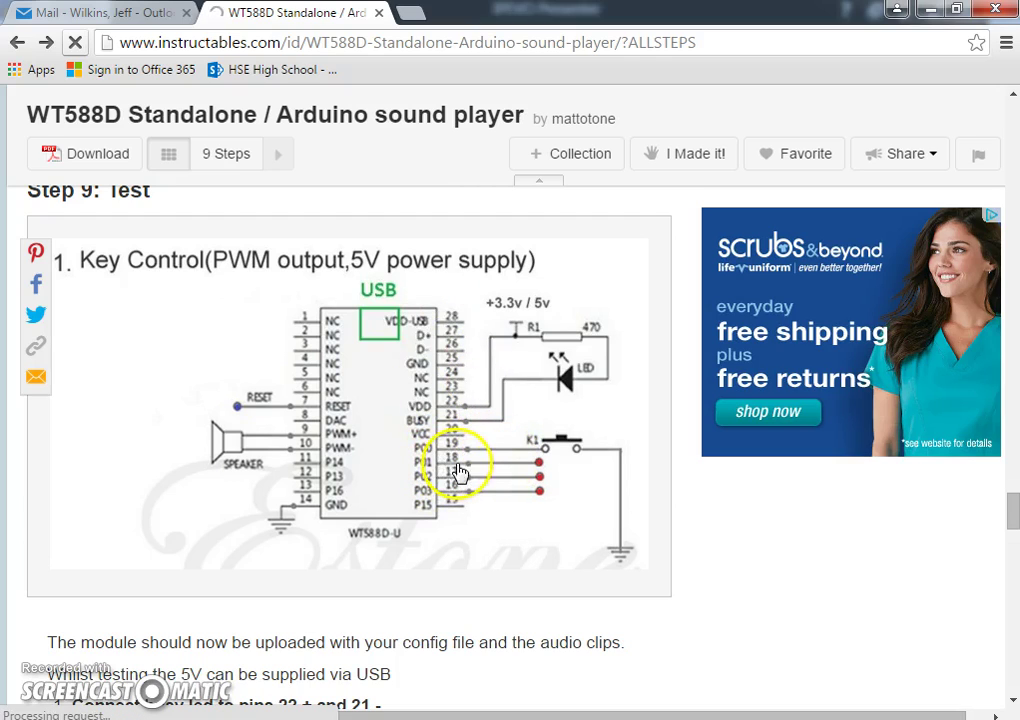
{"action": "left_click", "coordinate": [480, 508]}
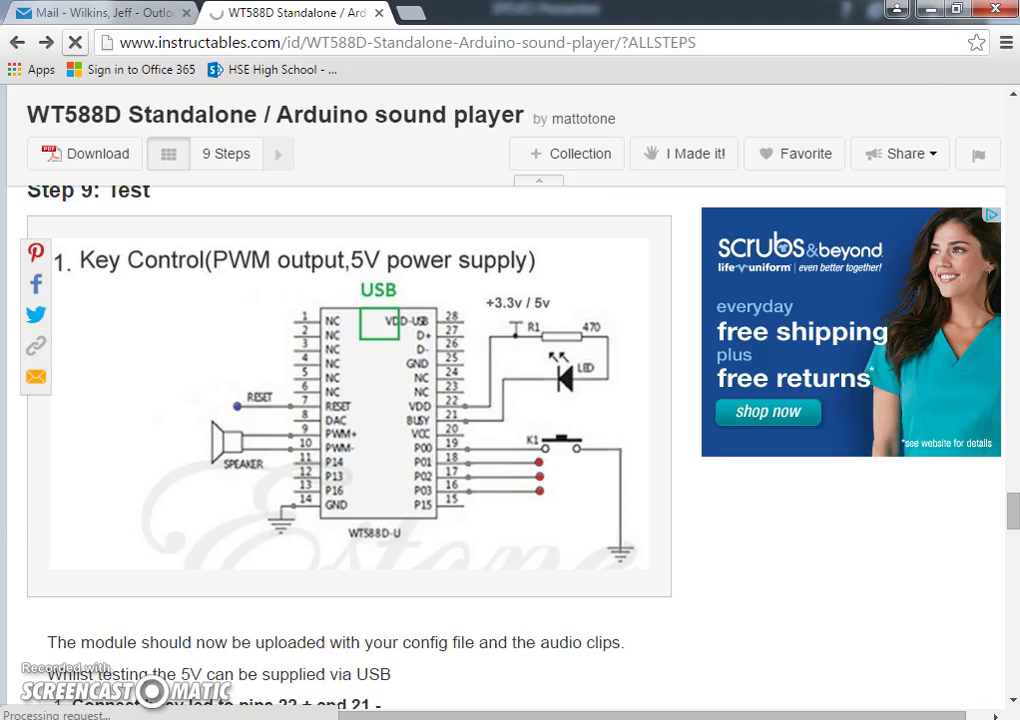
{"action": "left_click", "coordinate": [262, 719]}
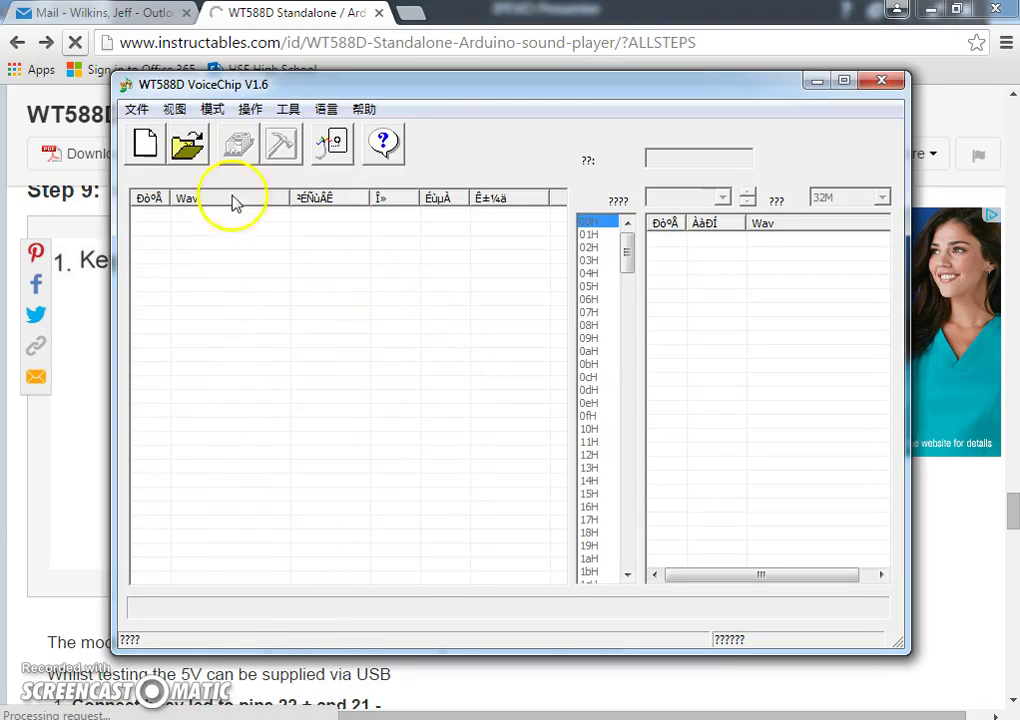
{"action": "left_click", "coordinate": [324, 111]}
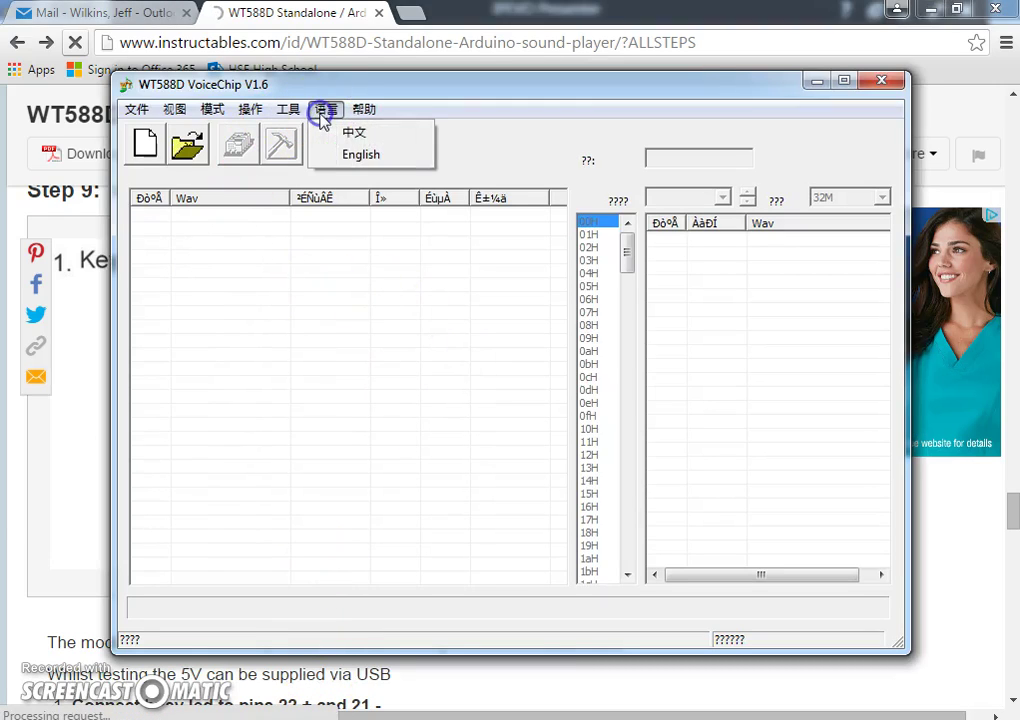
{"action": "left_click", "coordinate": [355, 156]}
{"action": "left_click", "coordinate": [330, 194]}
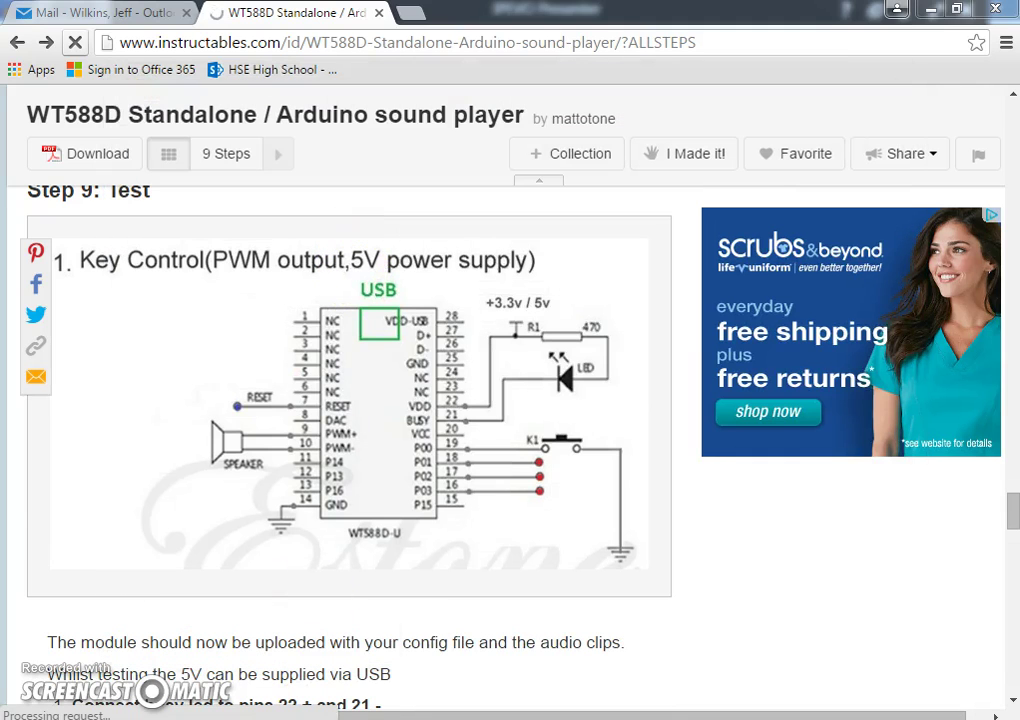
{"action": "left_click", "coordinate": [273, 633]}
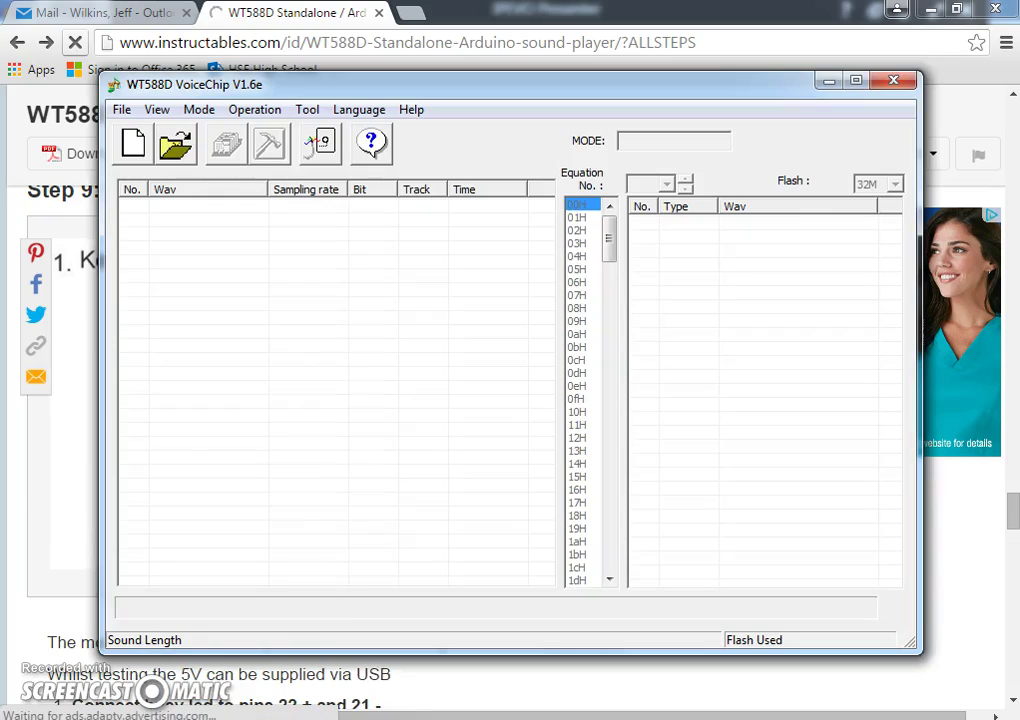
{"action": "right_click", "coordinate": [172, 208]}
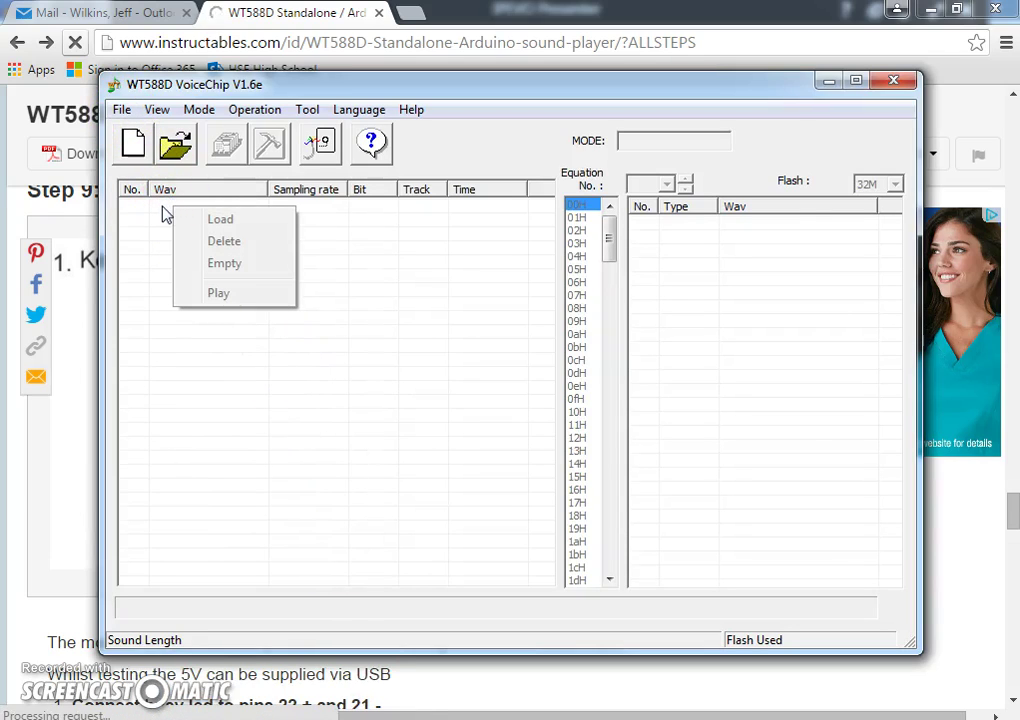
{"action": "left_click", "coordinate": [219, 221]}
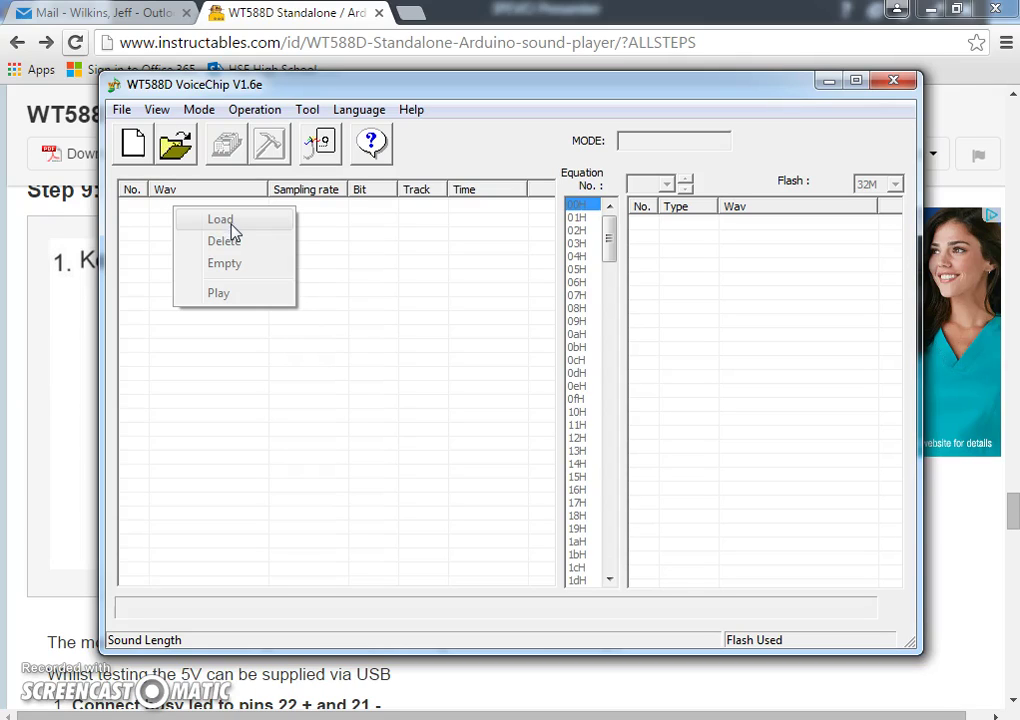
{"action": "left_click", "coordinate": [250, 227]}
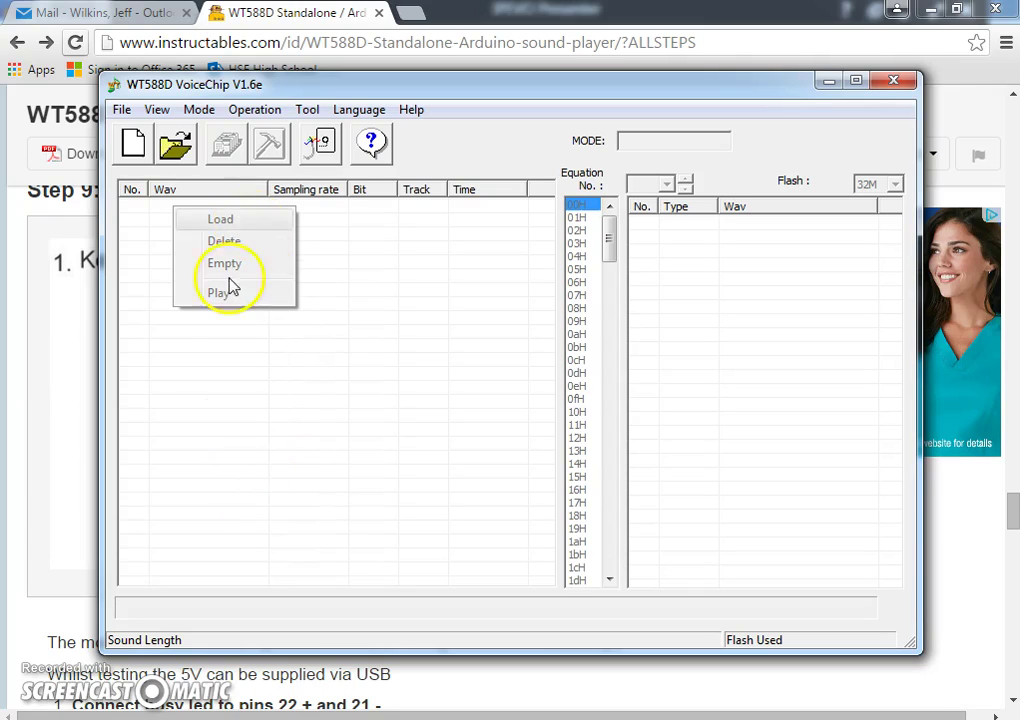
{"action": "left_click", "coordinate": [133, 226]}
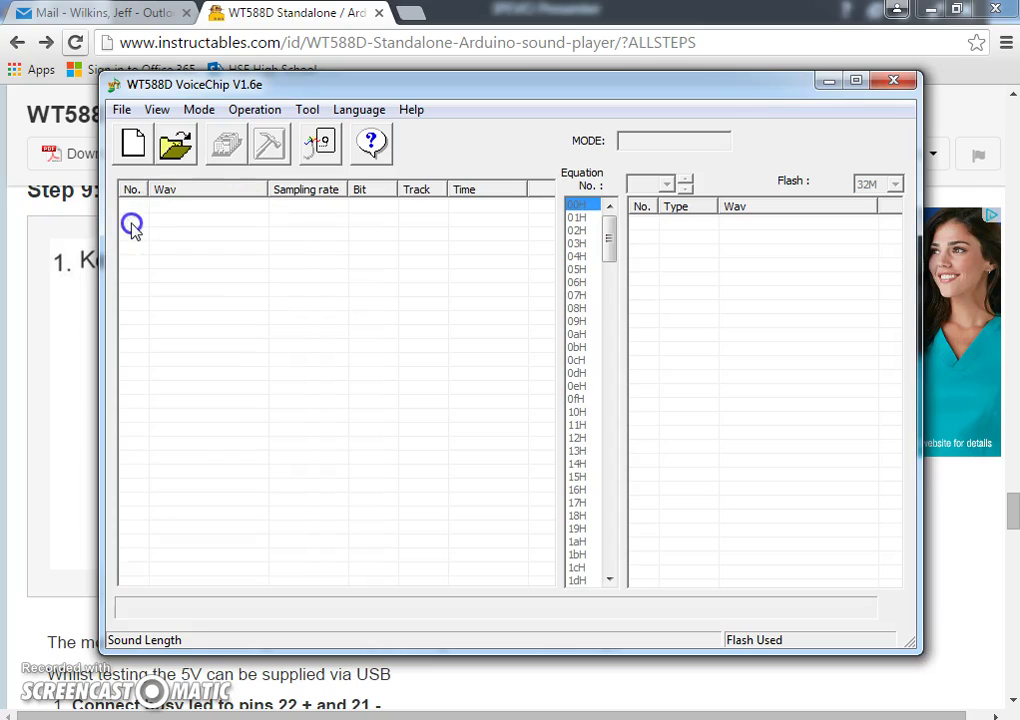
Step: Create a new project and save it as 12.winproj in the LukeFont folder
{"action": "left_click", "coordinate": [121, 110]}
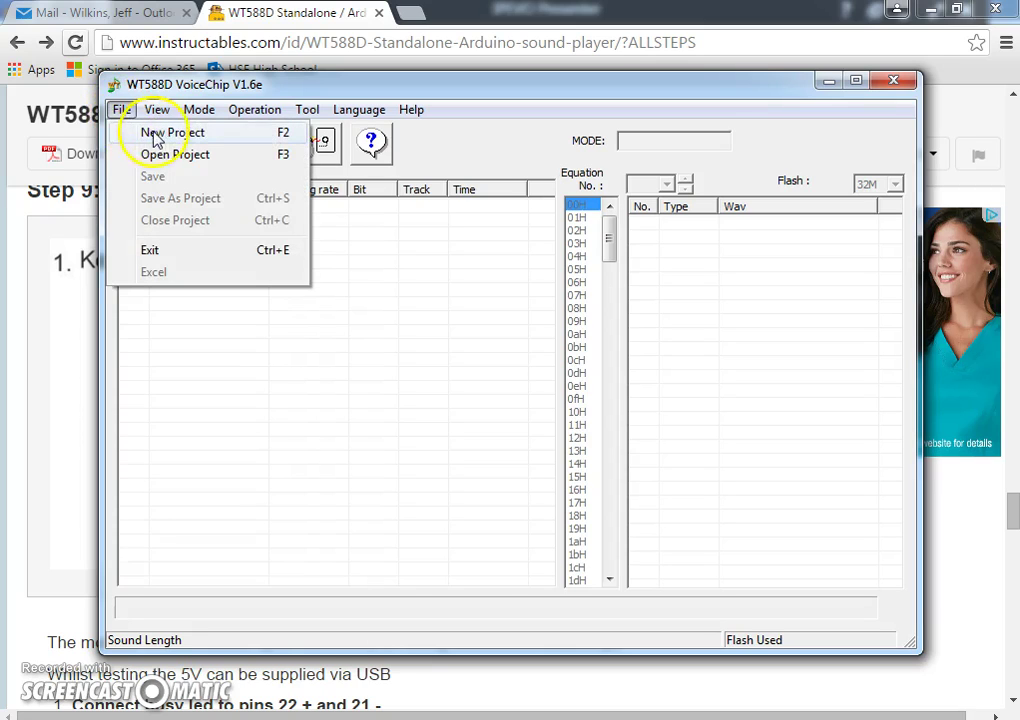
{"action": "left_click", "coordinate": [160, 132]}
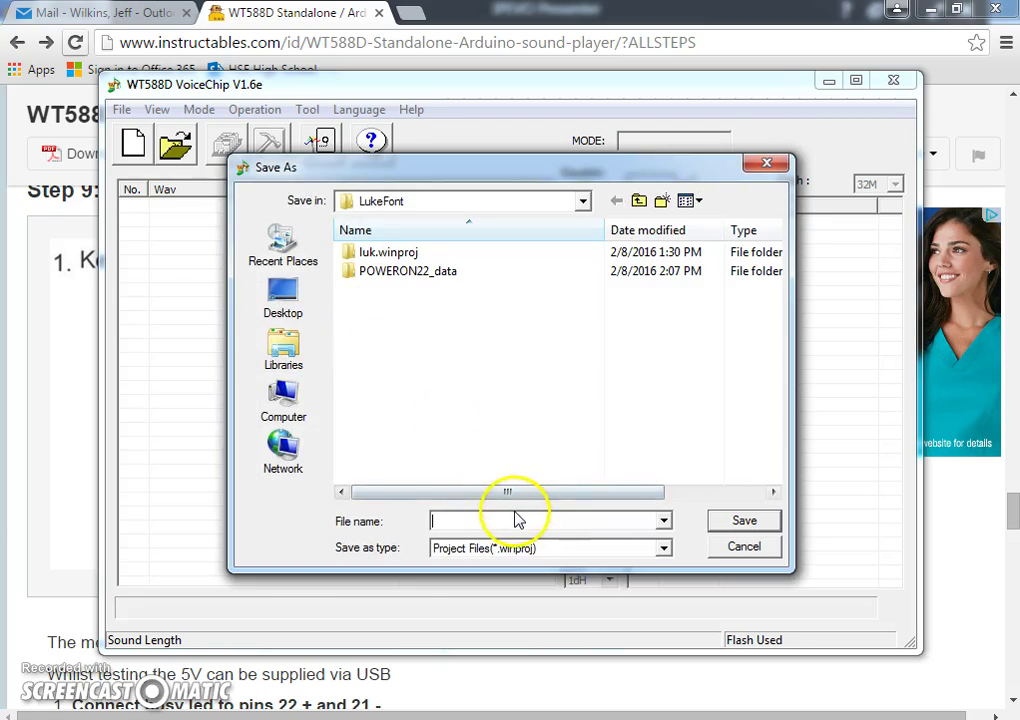
{"action": "type", "text": "lak"}
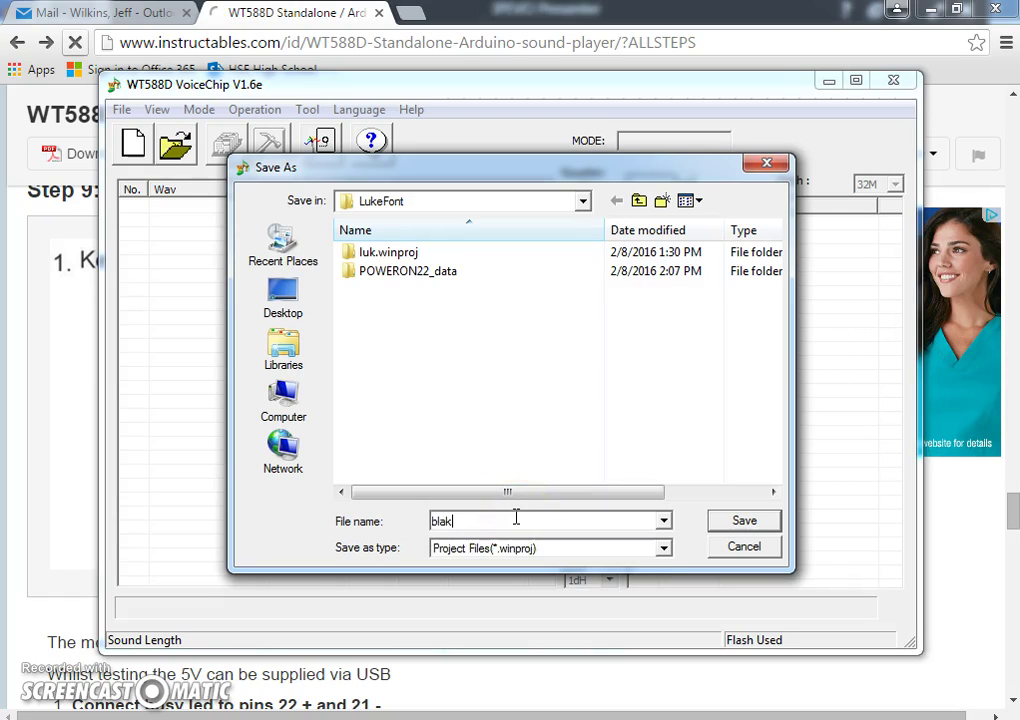
{"action": "key", "text": "BackSpace"}
{"action": "type", "text": "tt"}
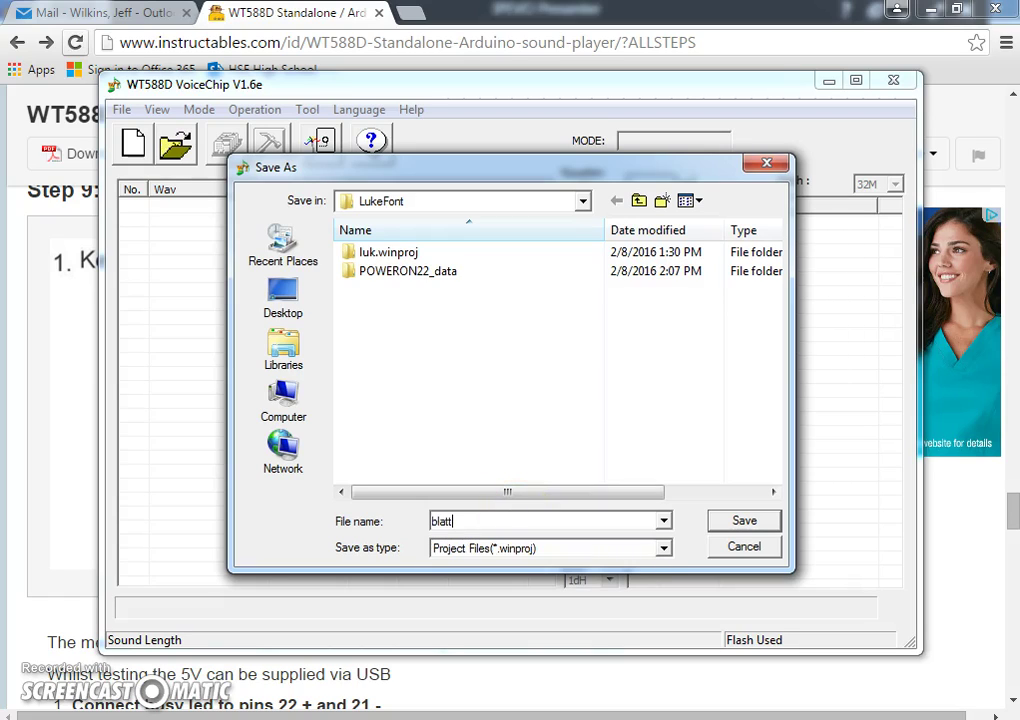
{"action": "key", "text": "BackSpace"}
{"action": "key", "text": "BackSpace"}
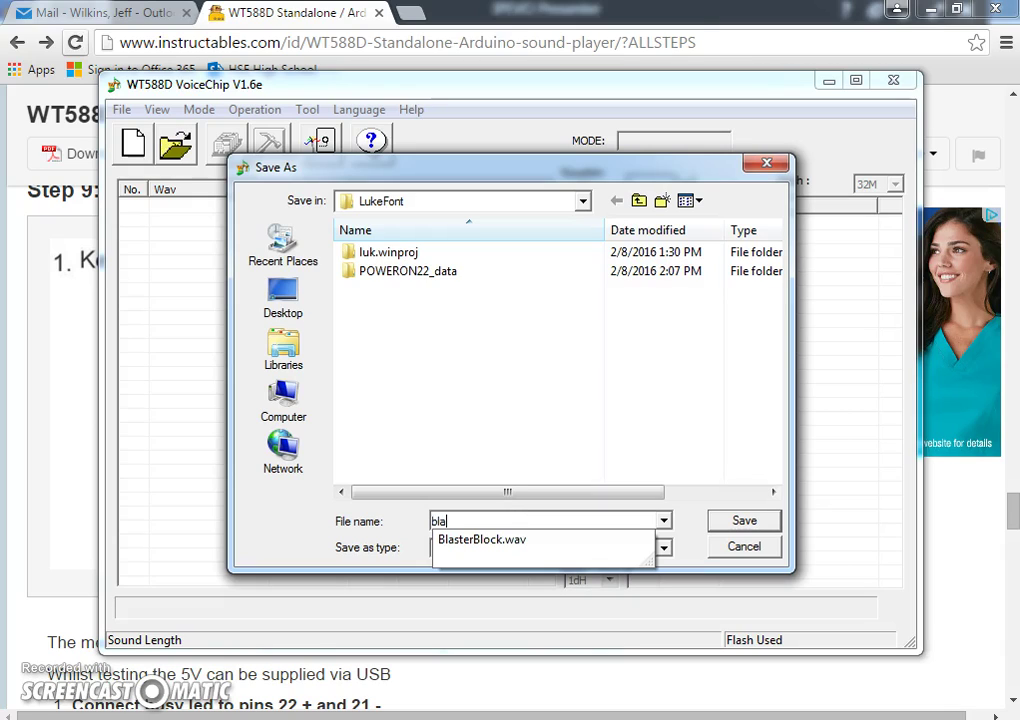
{"action": "type", "text": "t"}
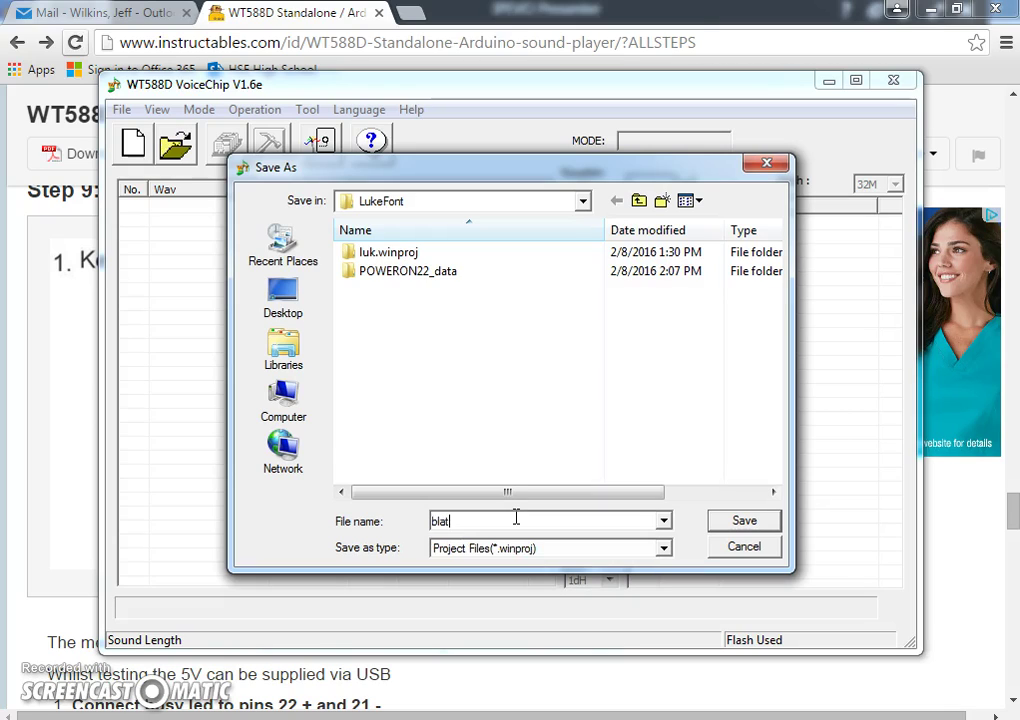
{"action": "key", "text": "BackSpace"}
{"action": "key", "text": "BackSpace"}
{"action": "left_click_drag", "start_coordinate": [488, 520], "coordinate": [401, 521]}
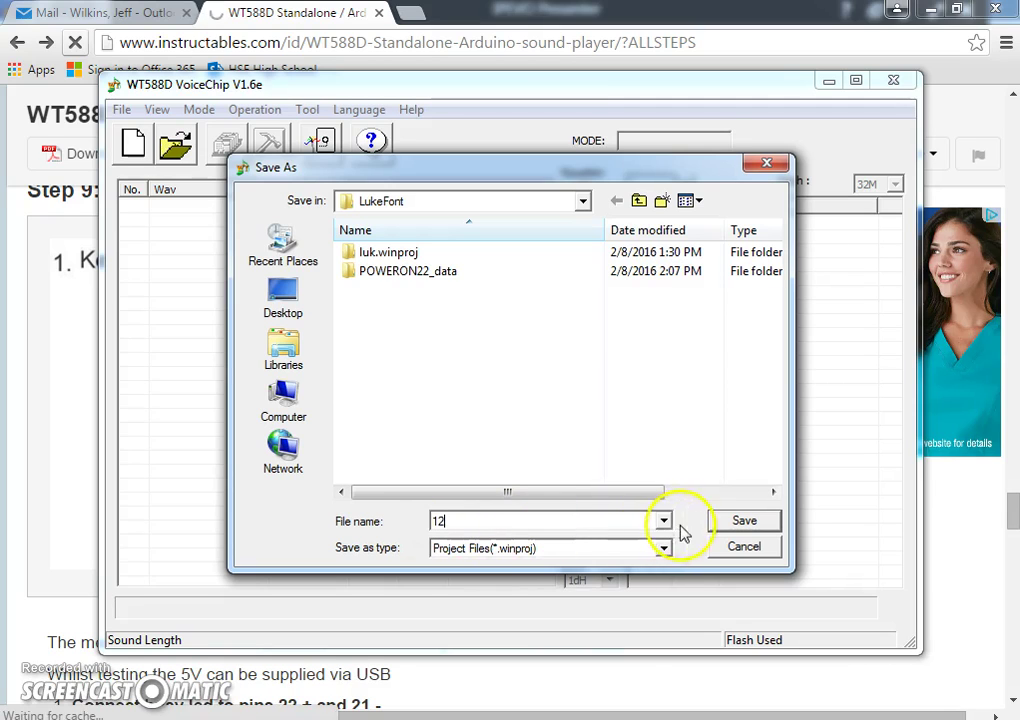
{"action": "left_click", "coordinate": [728, 527]}
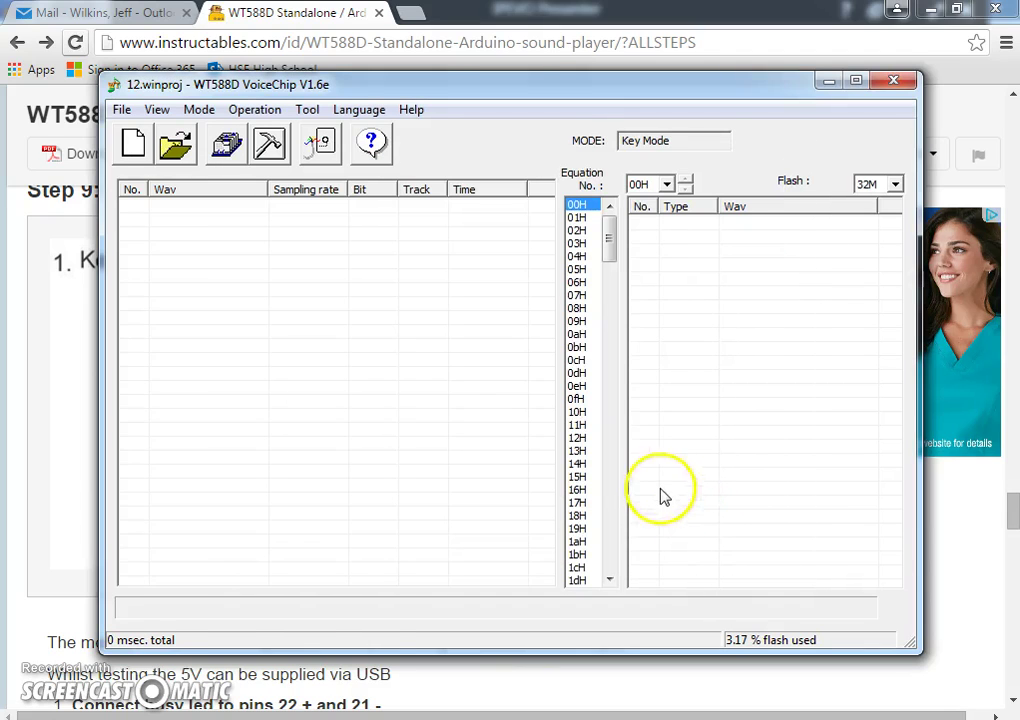
Step: Load BlasterBlock.wav into the project's Wav list
{"action": "right_click", "coordinate": [190, 222]}
{"action": "left_click", "coordinate": [218, 226]}
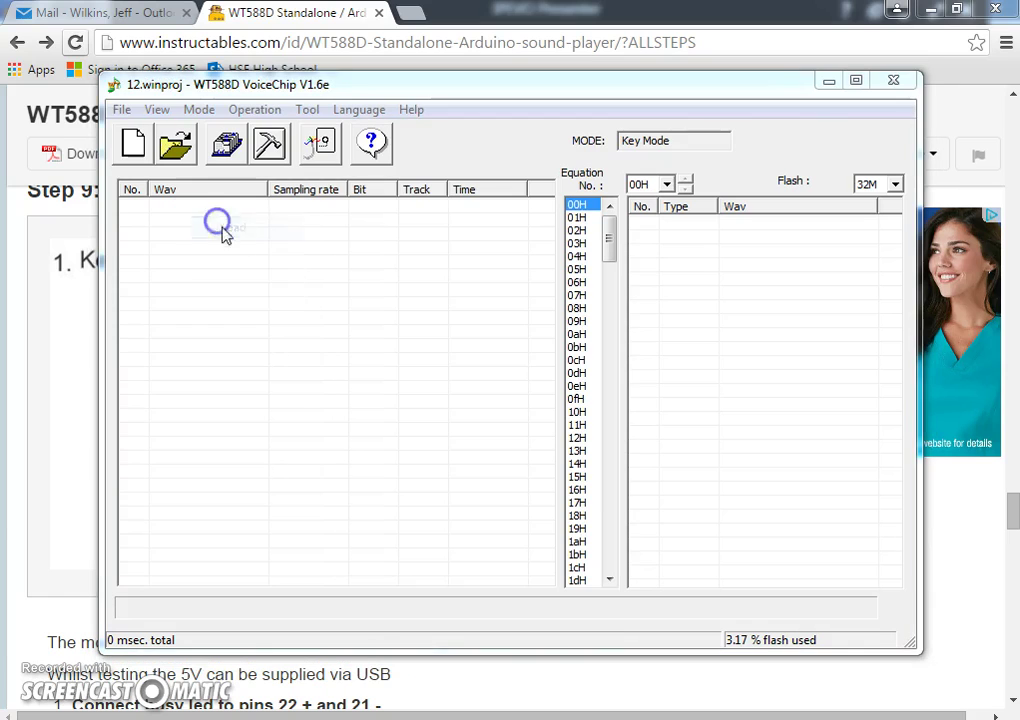
{"action": "double_click", "coordinate": [405, 312]}
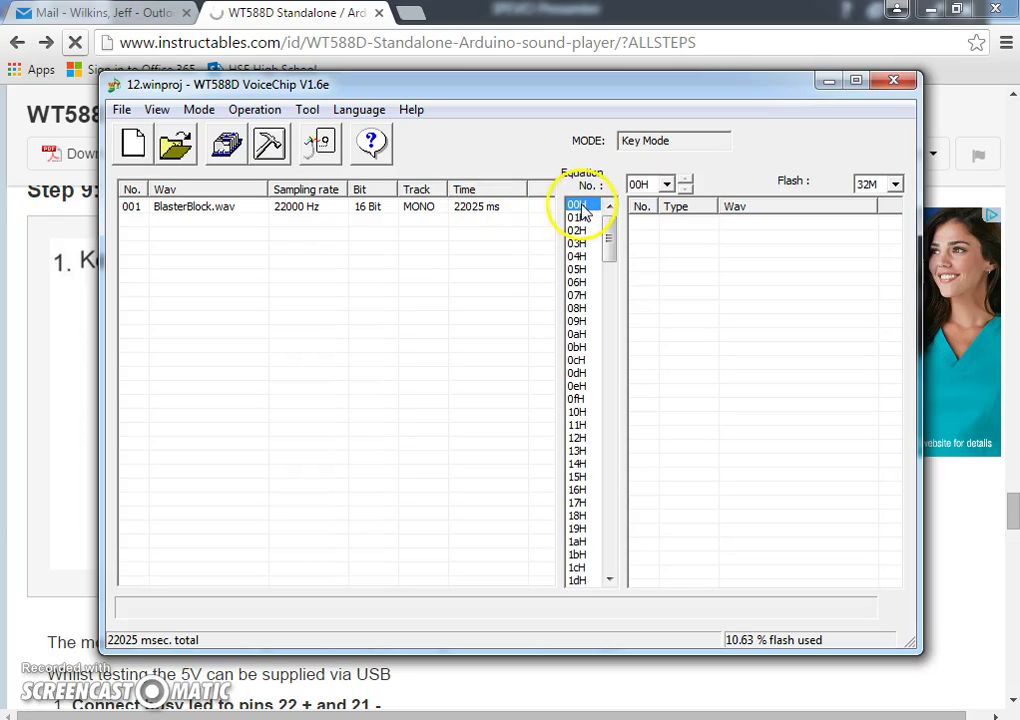
Step: Assign BlasterBlock.wav to equation 00H via the 001 row
{"action": "left_click", "coordinate": [606, 242]}
{"action": "left_click_drag", "start_coordinate": [606, 242], "coordinate": [608, 208]}
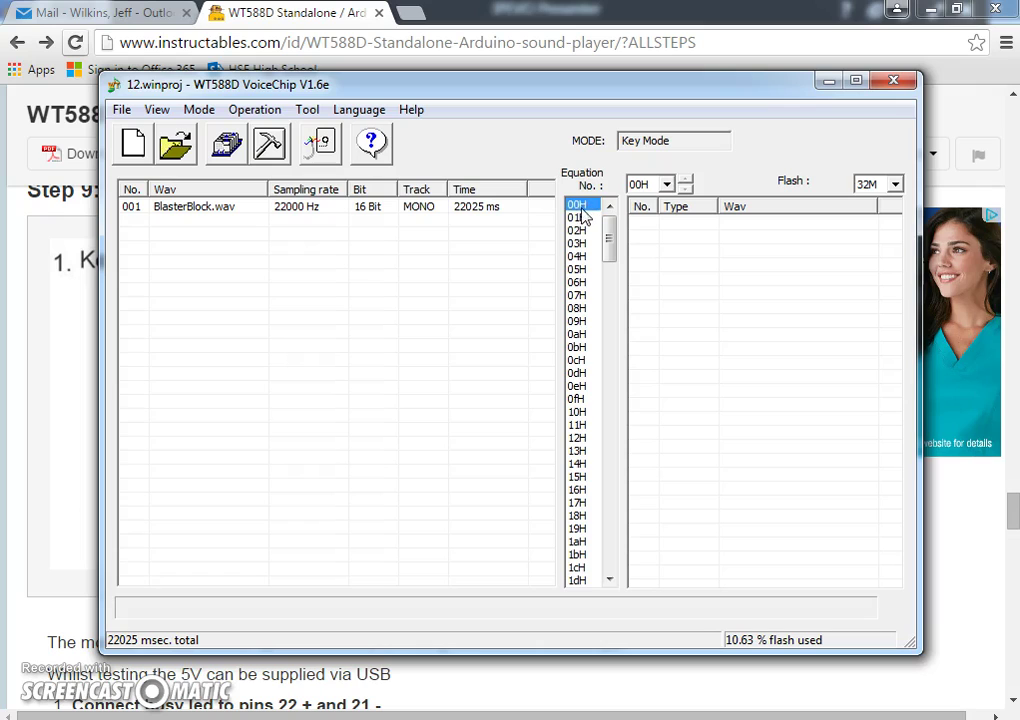
{"action": "double_click", "coordinate": [366, 212]}
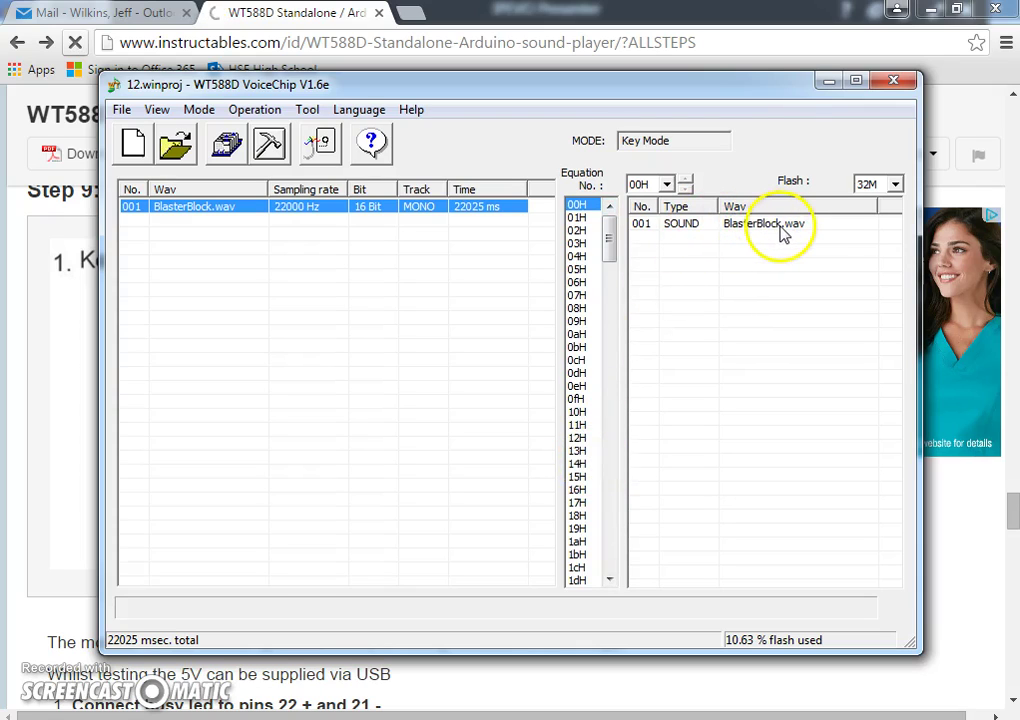
Step: Compile the project to a 433814-byte BIN file and dismiss the BIN File Saved message
{"action": "left_click", "coordinate": [228, 143]}
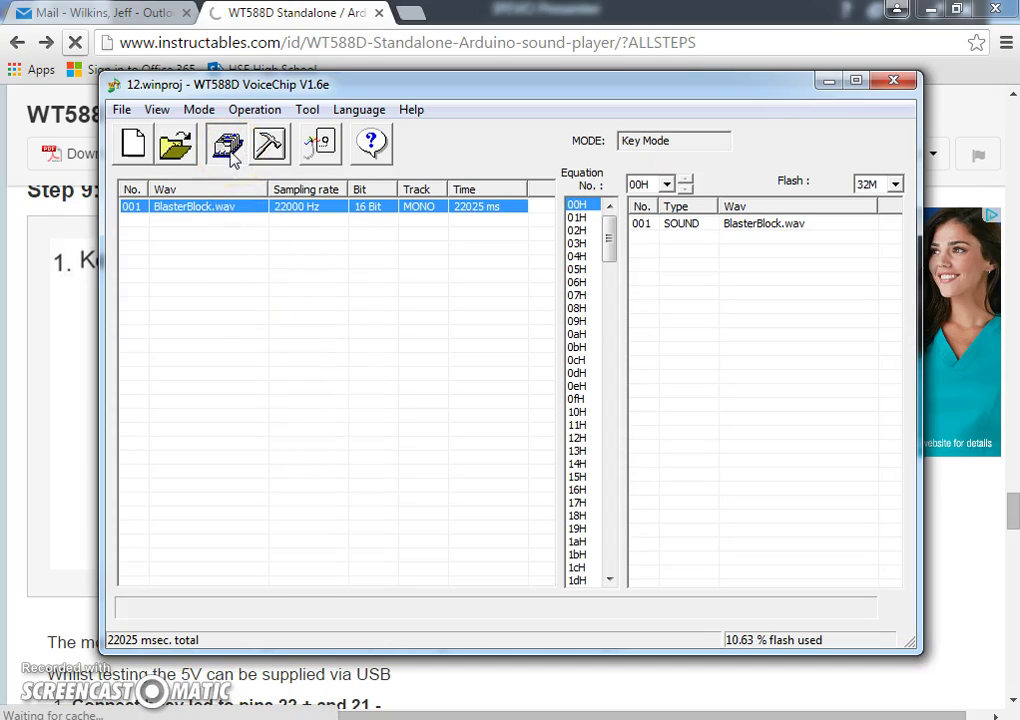
{"action": "left_click", "coordinate": [228, 150]}
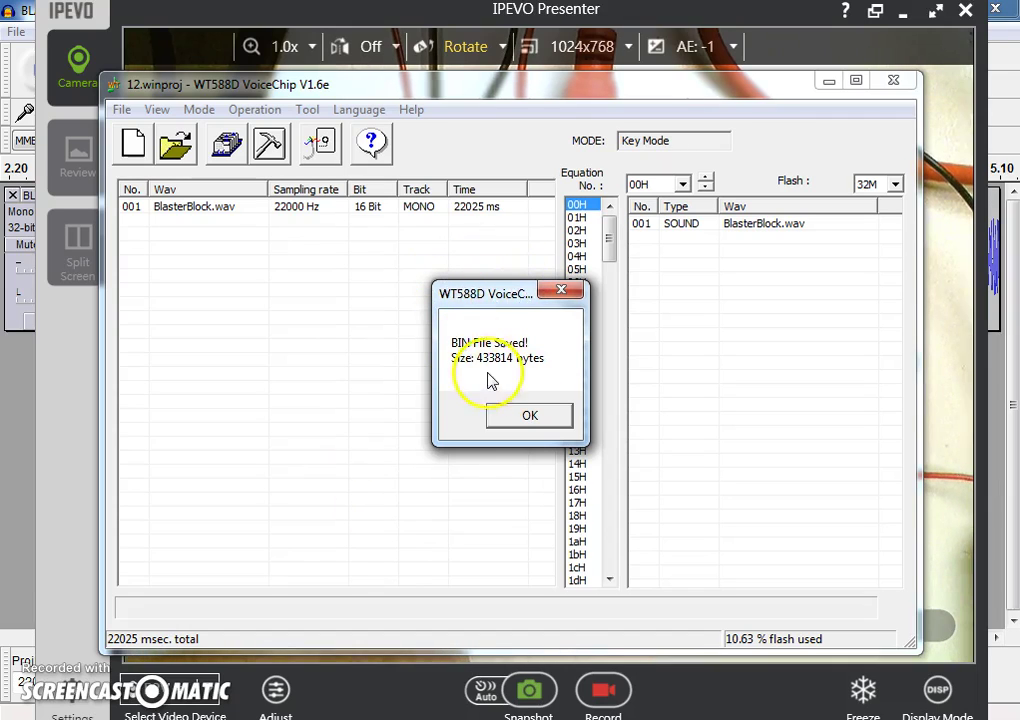
{"action": "left_click", "coordinate": [530, 416]}
{"action": "left_click", "coordinate": [530, 416]}
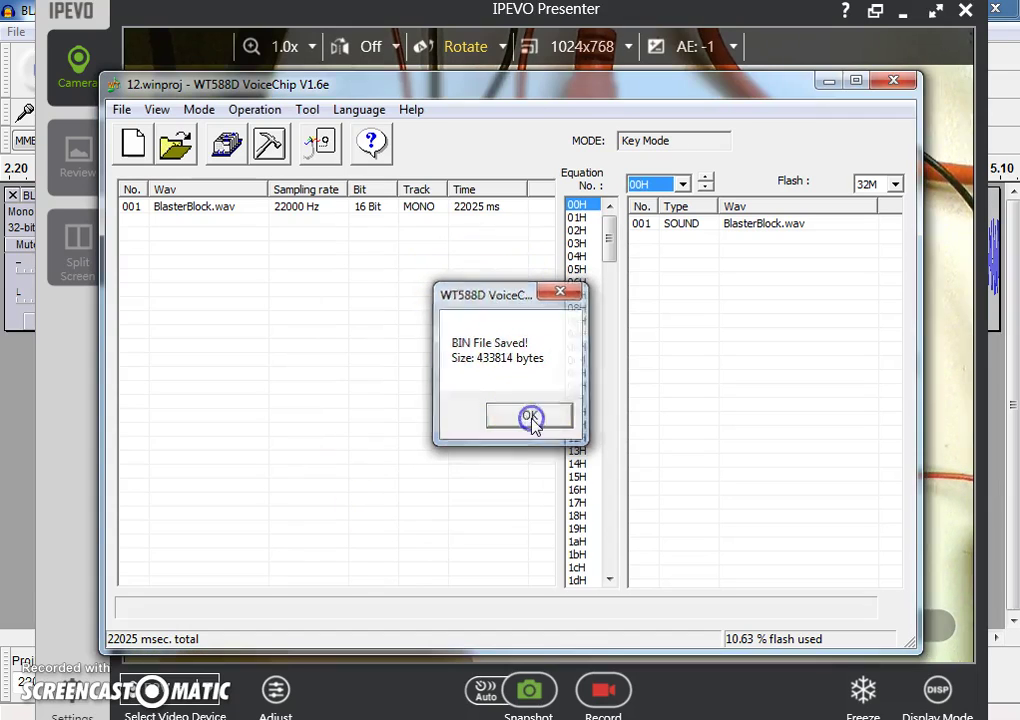
{"action": "left_click", "coordinate": [270, 150]}
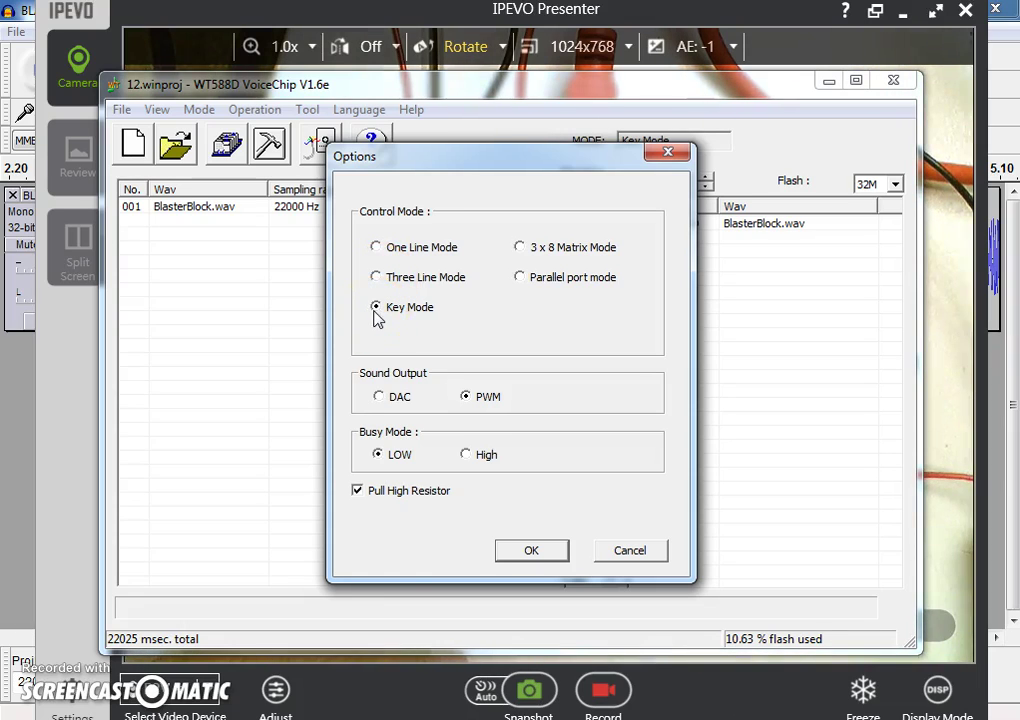
{"action": "left_click", "coordinate": [395, 321]}
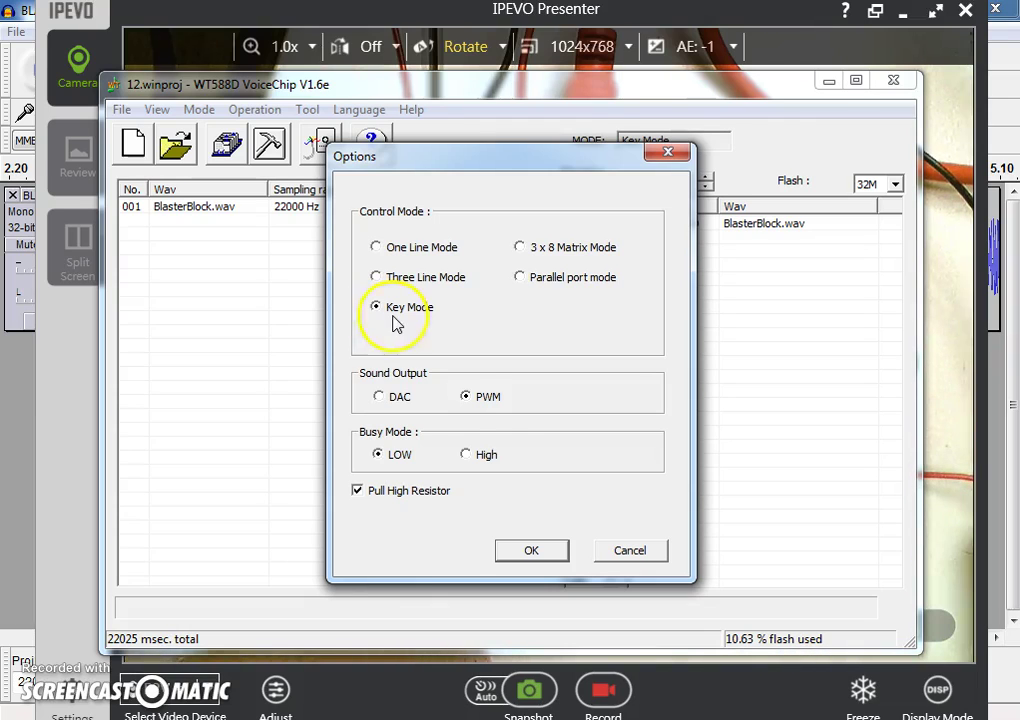
{"action": "left_click", "coordinate": [477, 405]}
{"action": "left_click", "coordinate": [400, 462]}
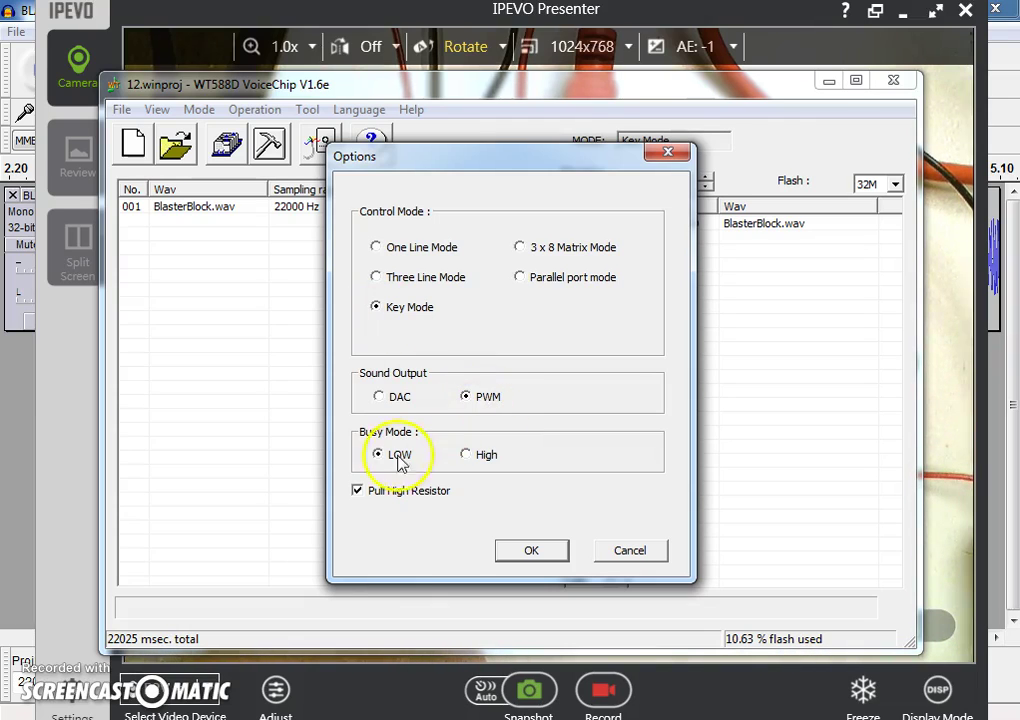
{"action": "left_click", "coordinate": [376, 494]}
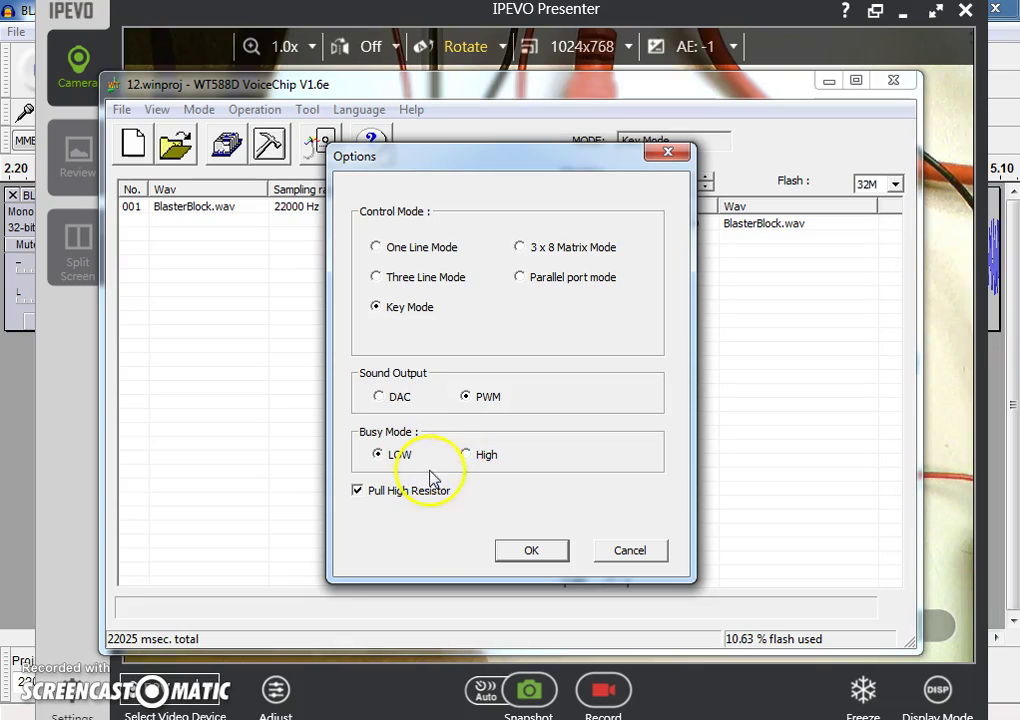
{"action": "left_click", "coordinate": [545, 553]}
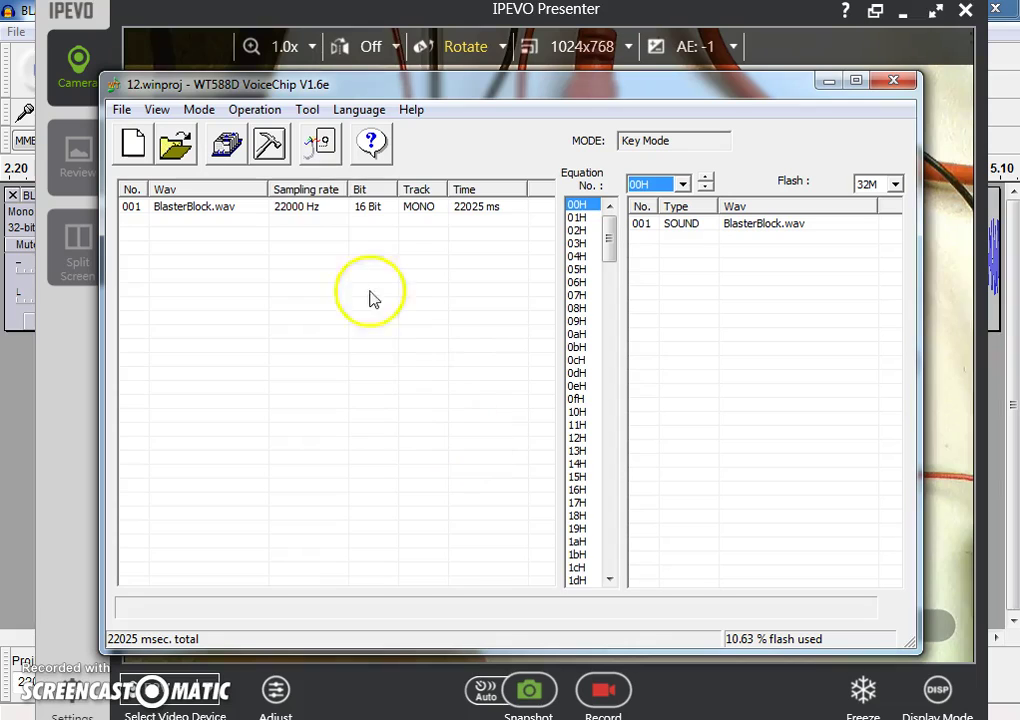
Step: Connect and one-key download the BIN to the 32 Mbit module, then view the breadboard camera
{"action": "left_click", "coordinate": [318, 145]}
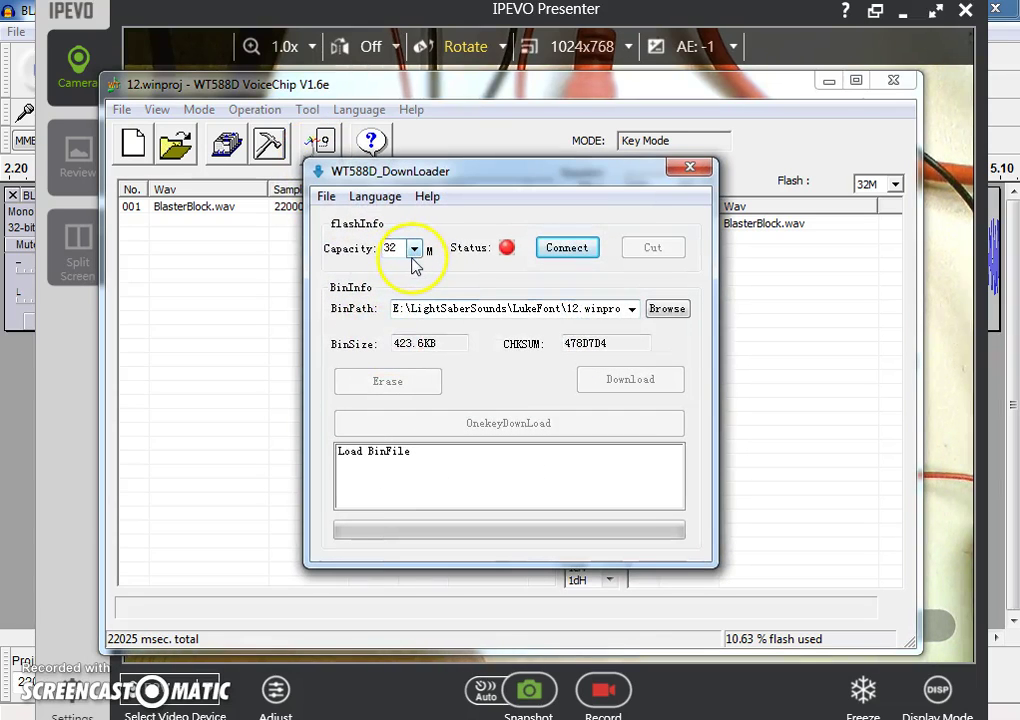
{"action": "left_click", "coordinate": [565, 250]}
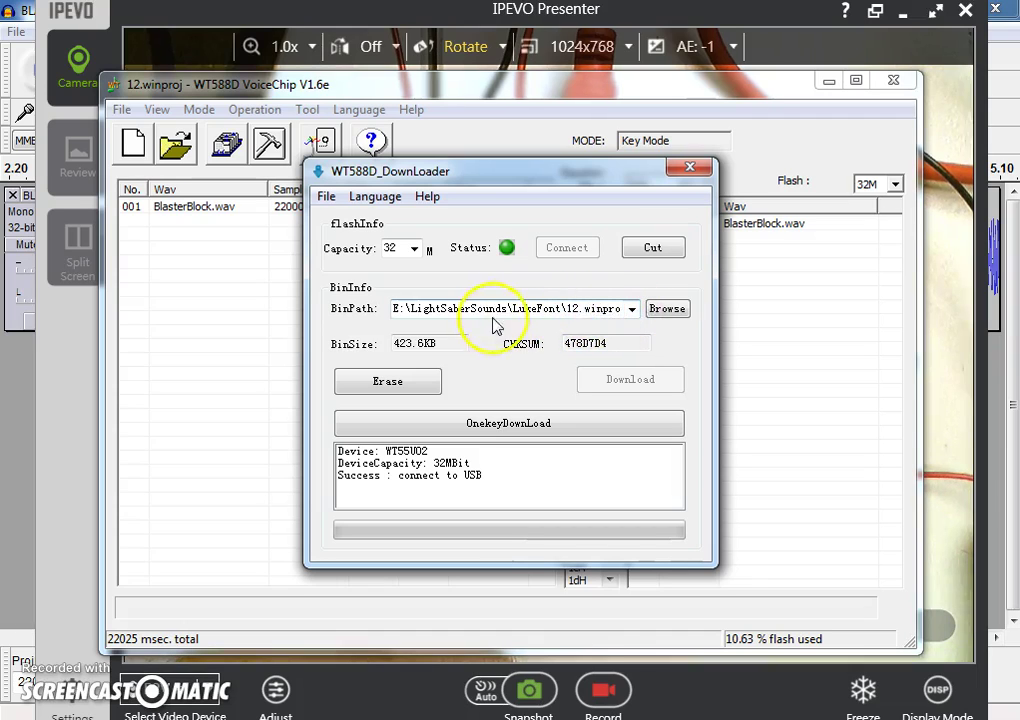
{"action": "left_click", "coordinate": [491, 427]}
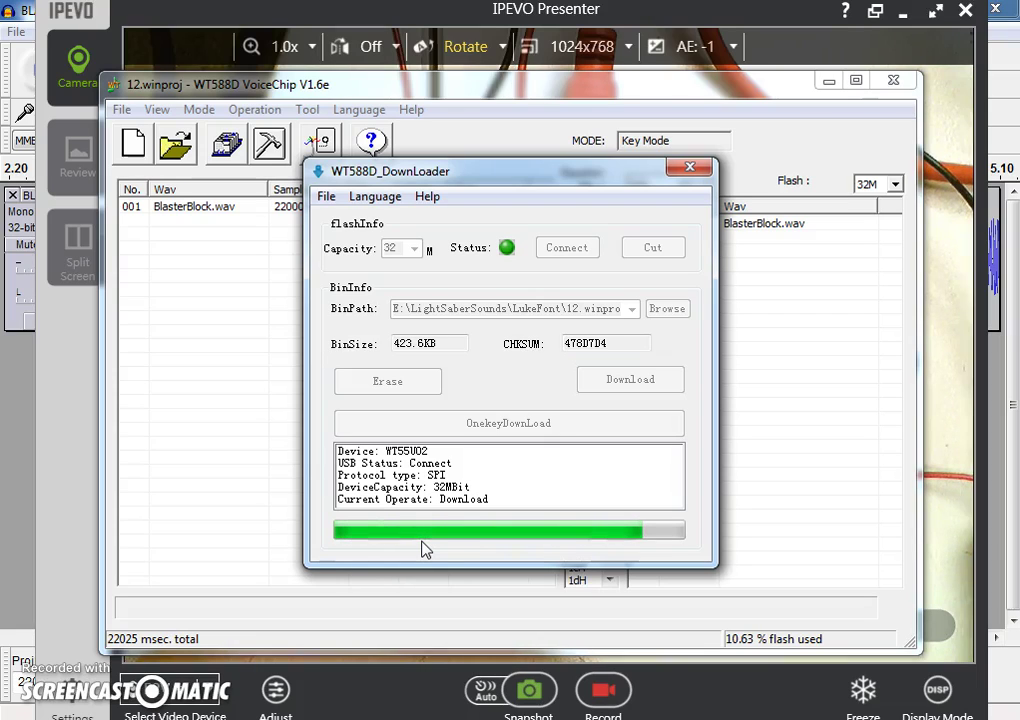
{"action": "left_click", "coordinate": [437, 536]}
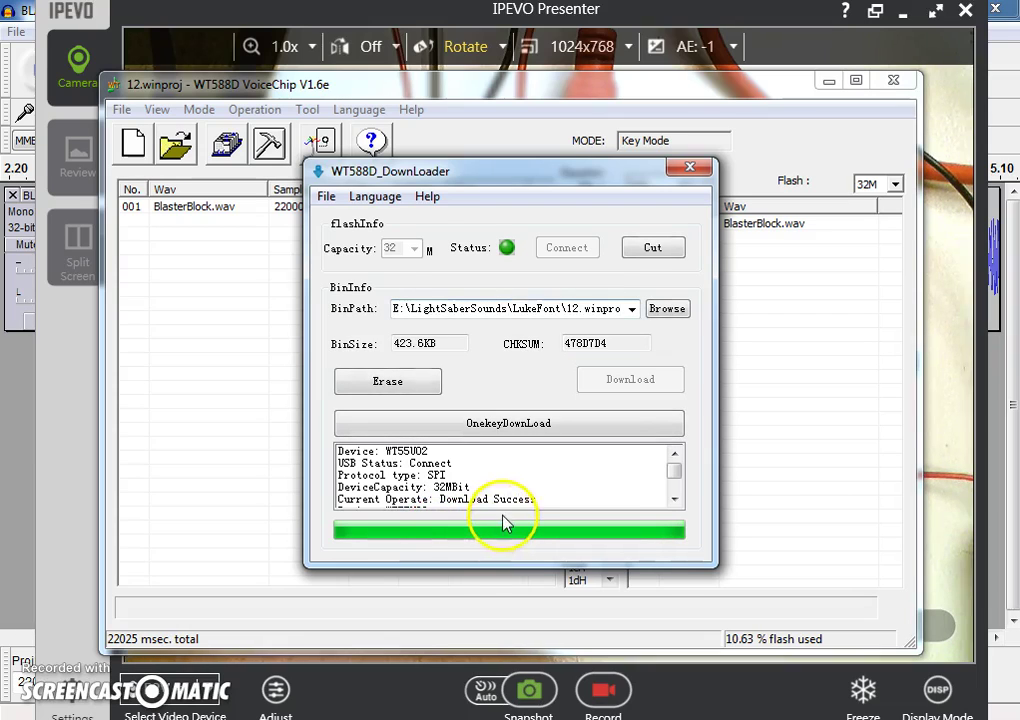
{"action": "left_click", "coordinate": [340, 670]}
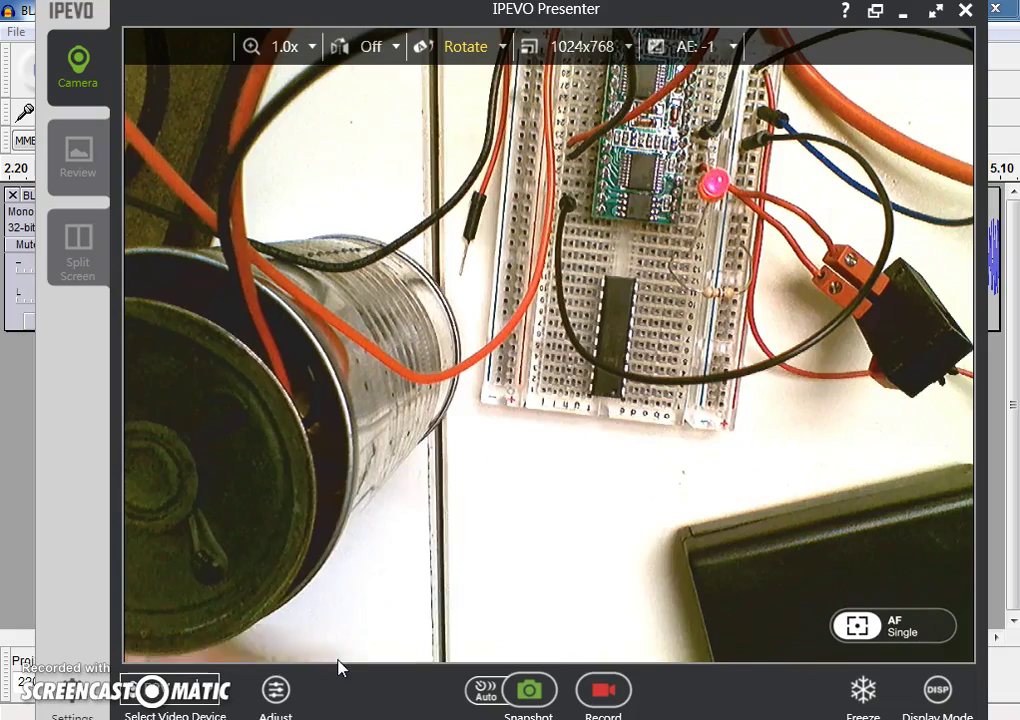
{"action": "left_click", "coordinate": [317, 680]}
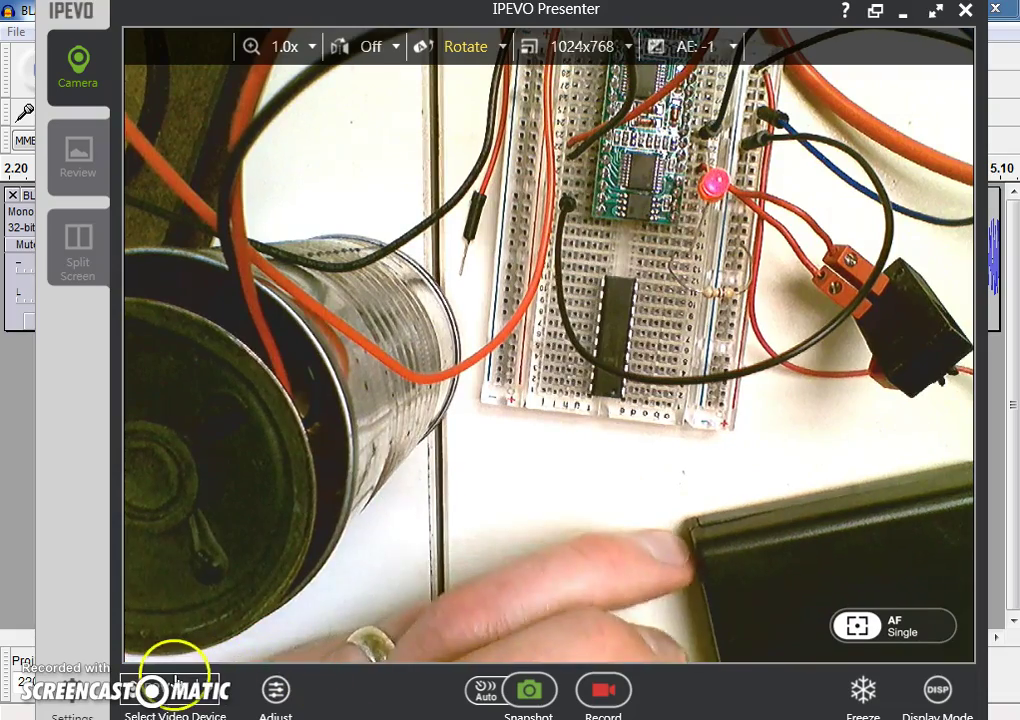